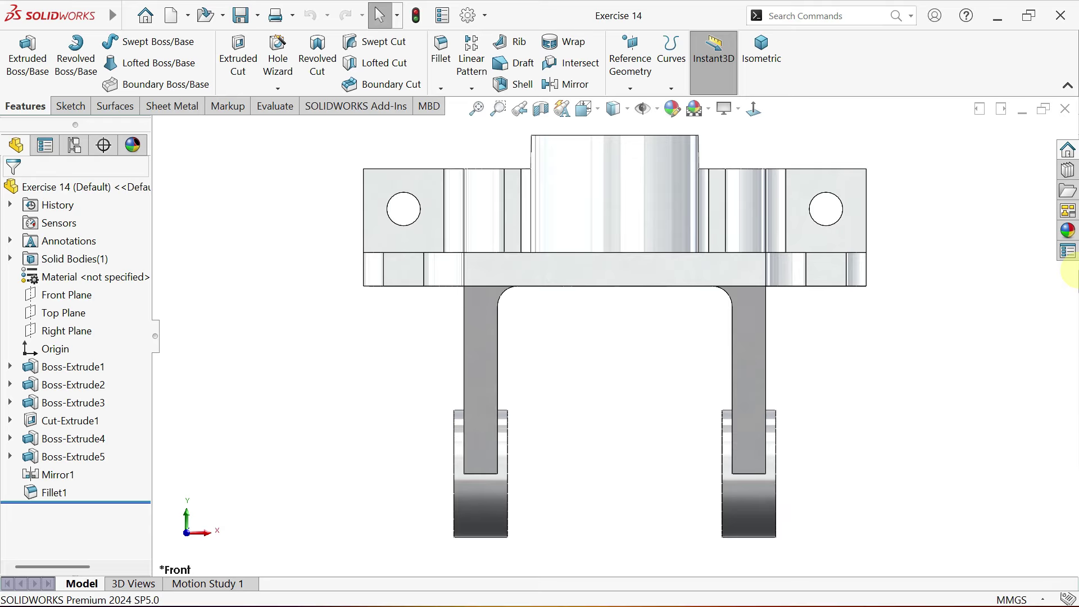
Step: View the finished bracket model from the right, from the top and in isometric orientation
key("ctrl+4")
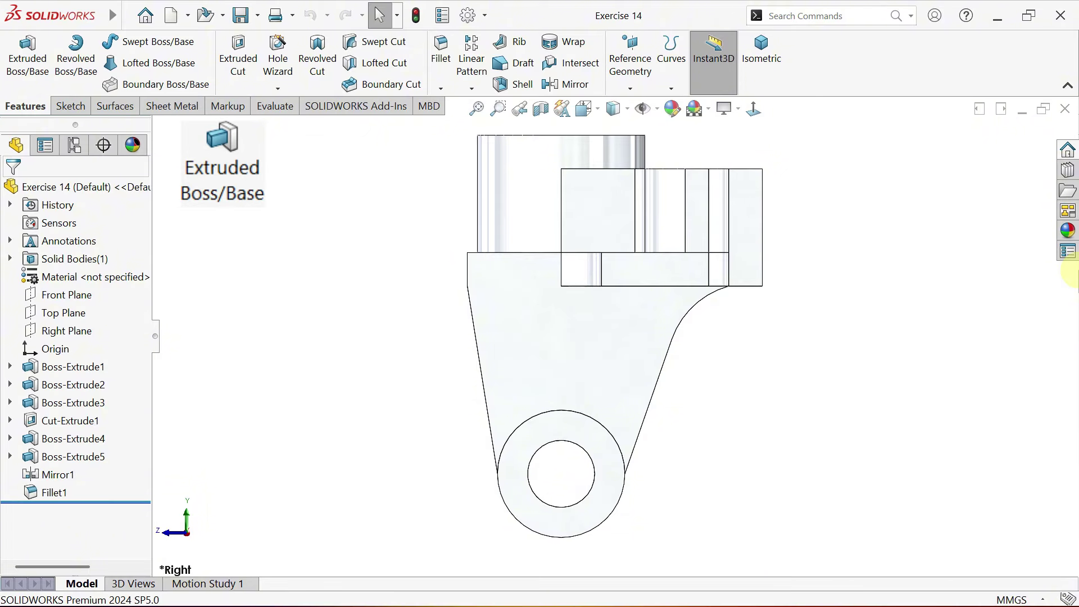
key("ctrl+5")
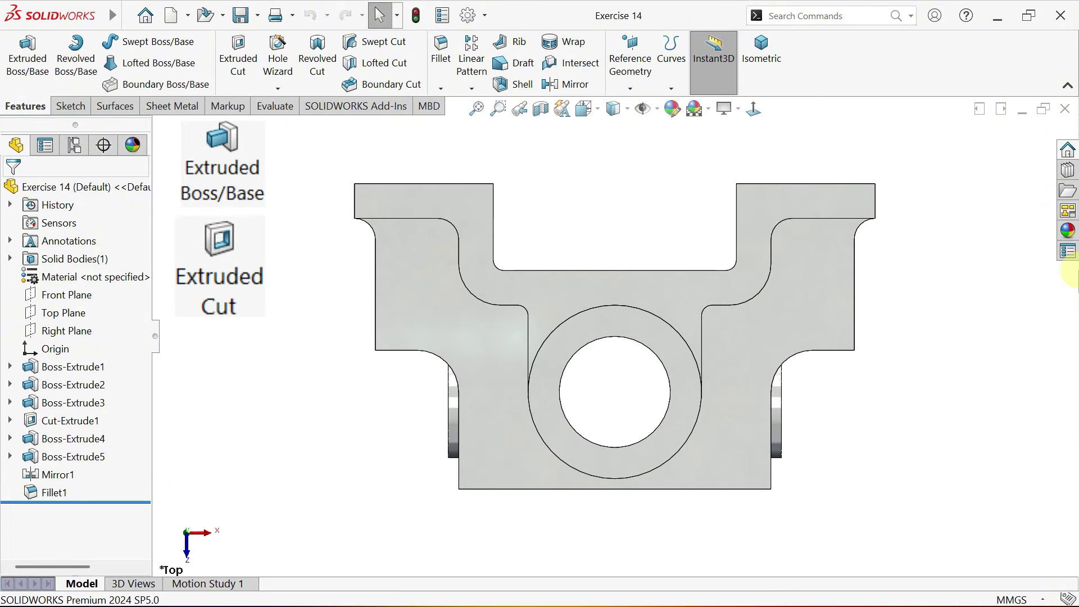
key("ctrl+7")
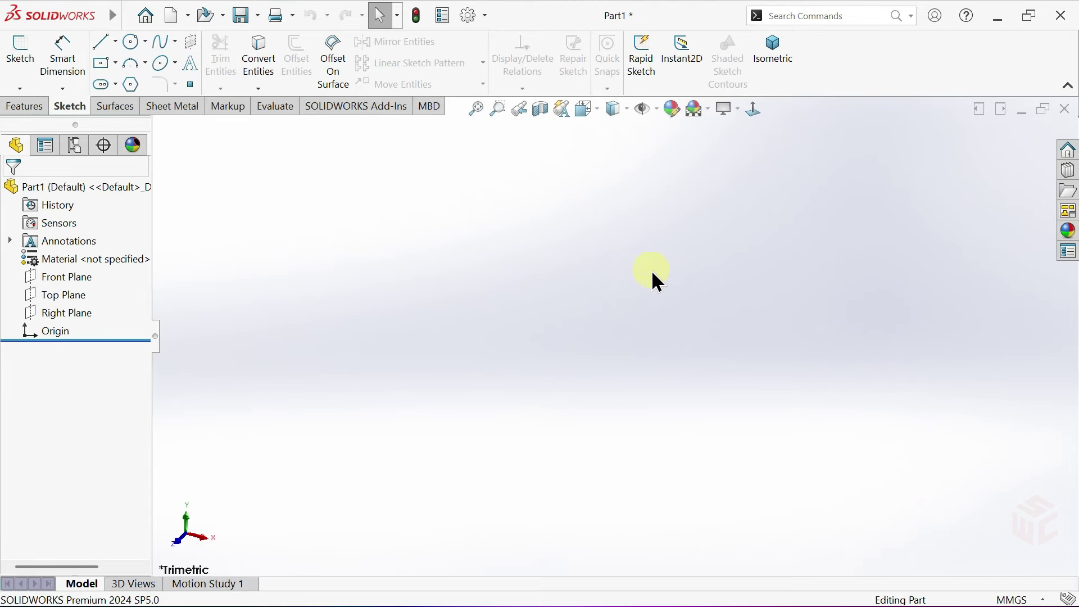
Step: Set the new part's background scene to Plain White and start a sketch on the Top Plane
left_click(706, 110)
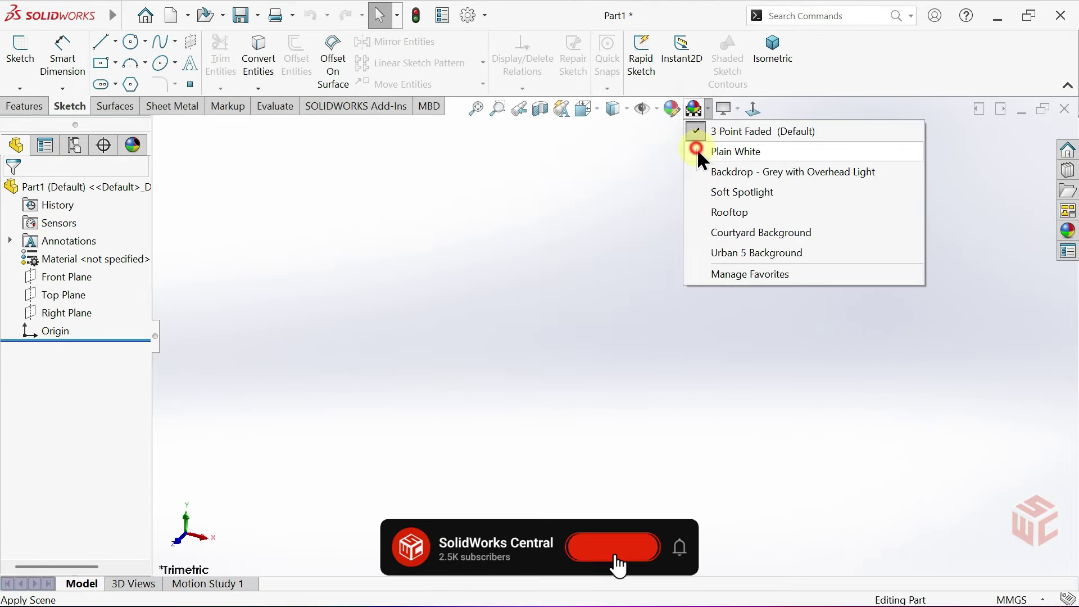
left_click(698, 148)
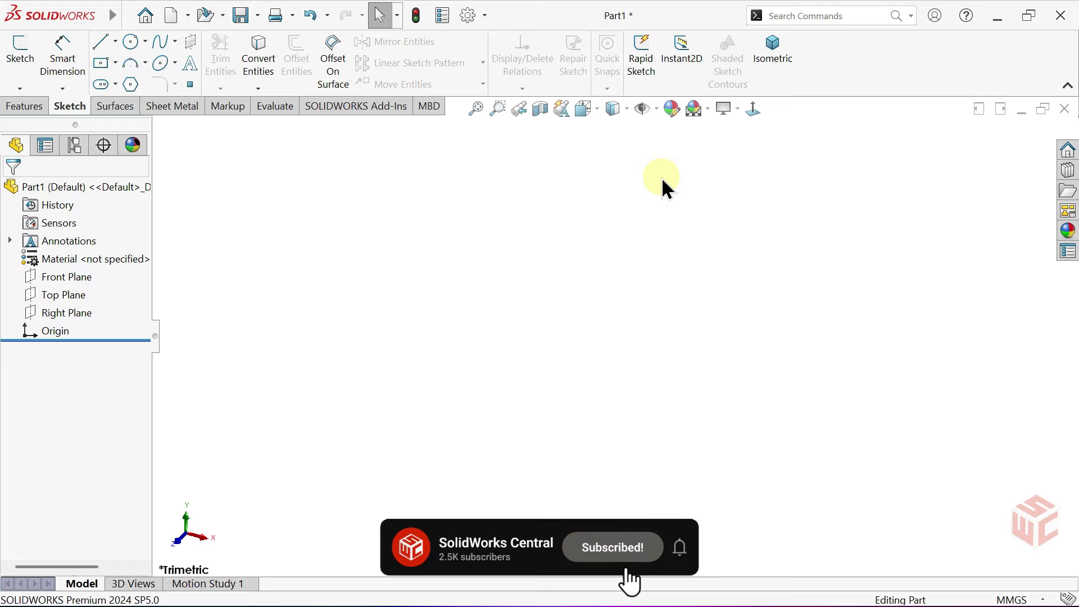
left_click(70, 295)
left_click(83, 278)
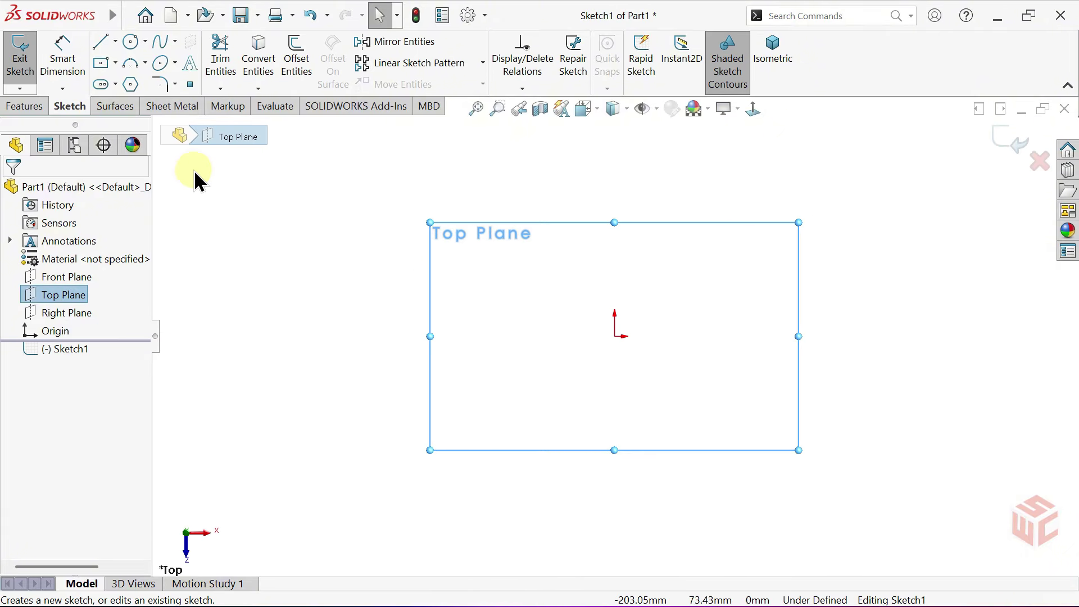
Step: Sketch two concentric circles centred on the origin with radii of about 30 mm and 17 mm
left_click(130, 41)
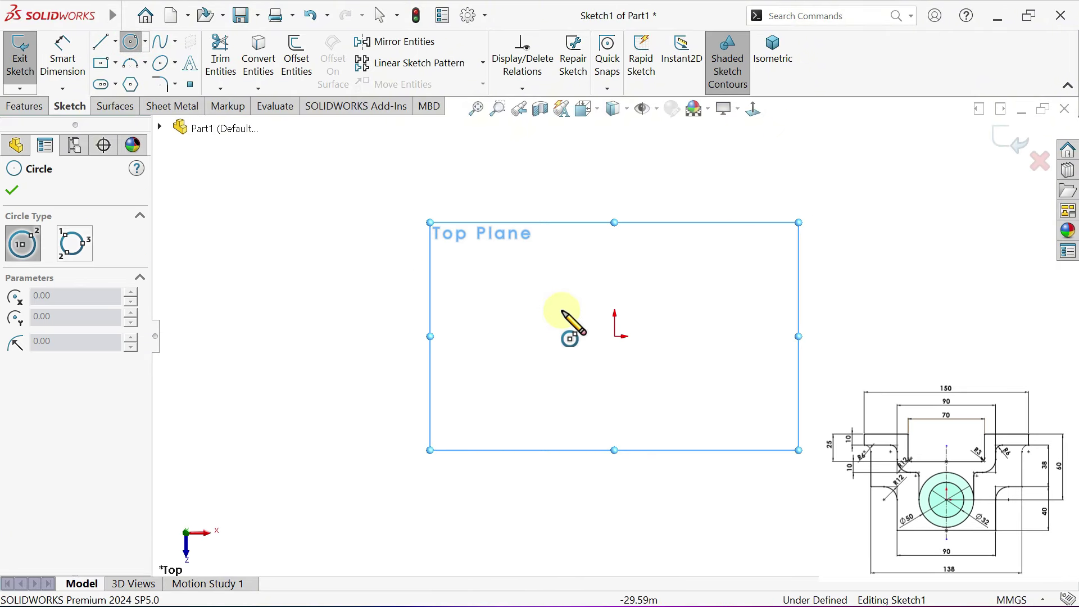
left_click(614, 336)
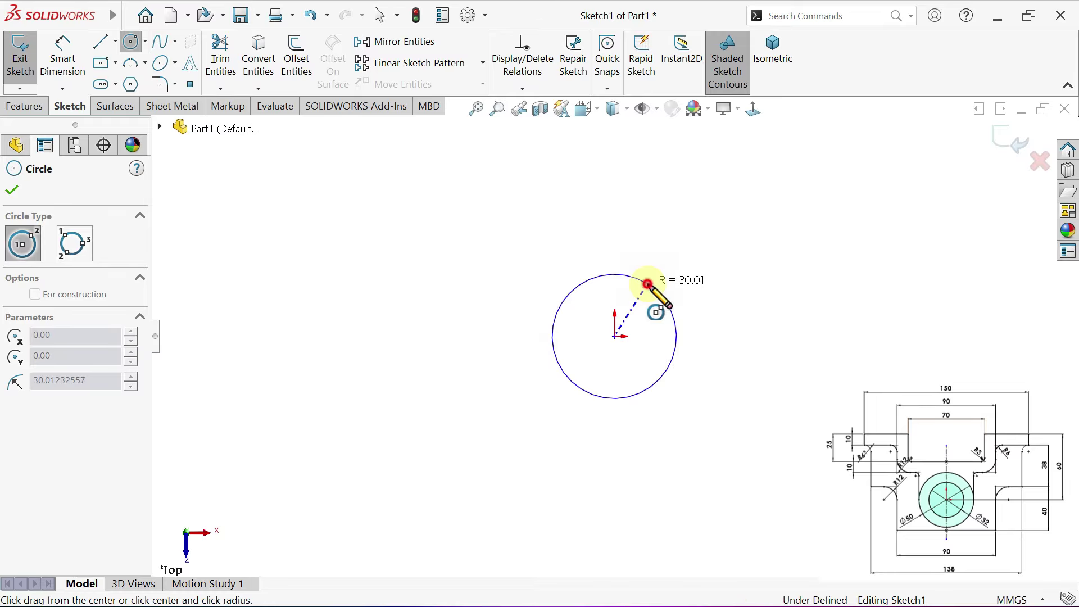
left_click(647, 284)
left_click(614, 336)
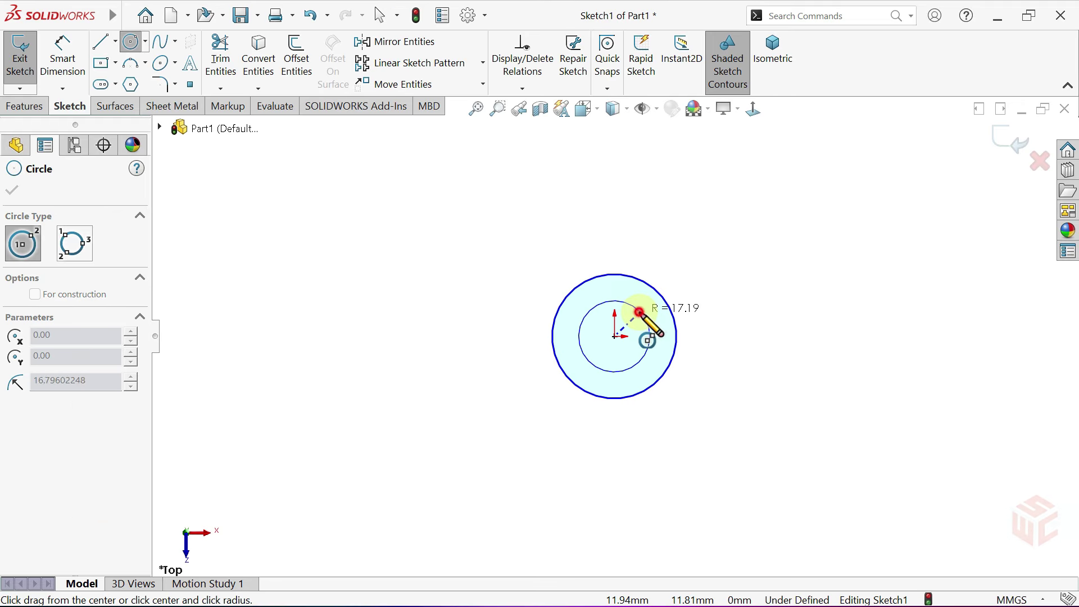
left_click(639, 312)
right_click(667, 272)
left_click(683, 279)
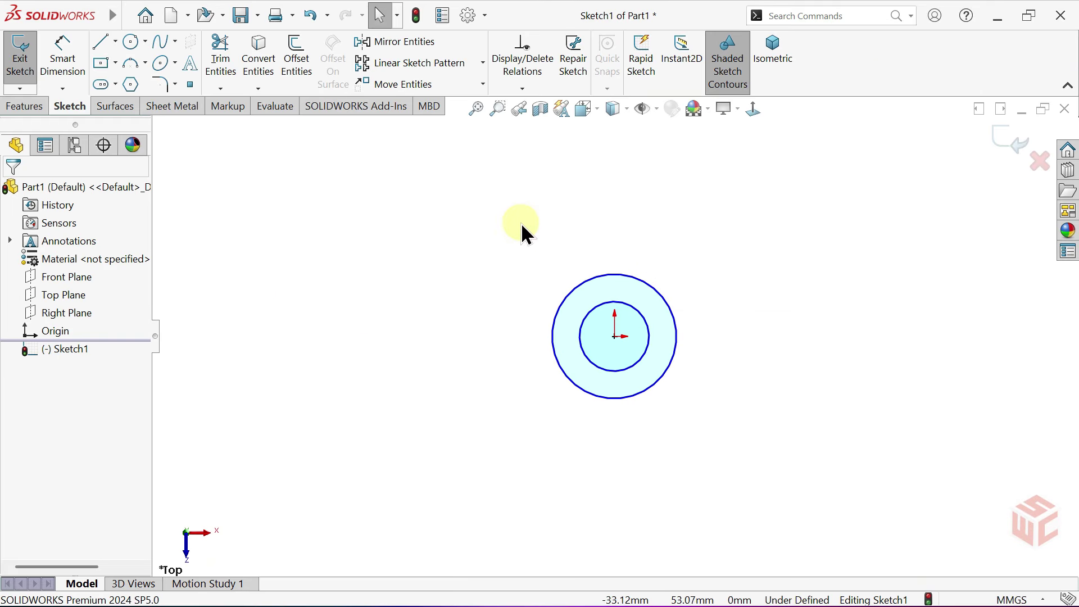
Step: Sketch a vertical centerline from the origin up past the outer circle
left_click(115, 40)
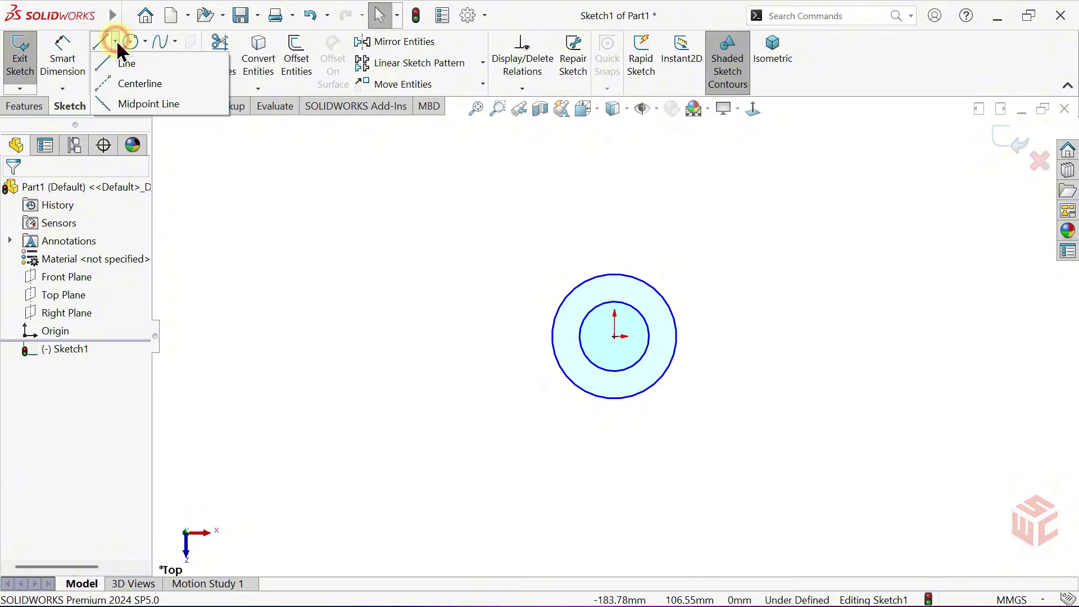
left_click(106, 83)
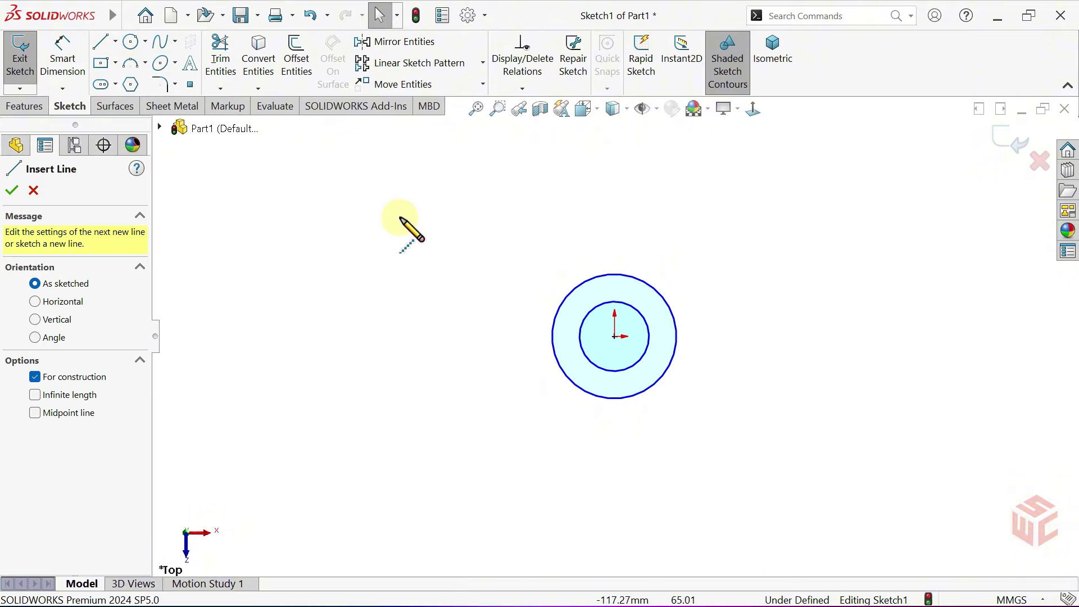
left_click(614, 336)
left_click(614, 146)
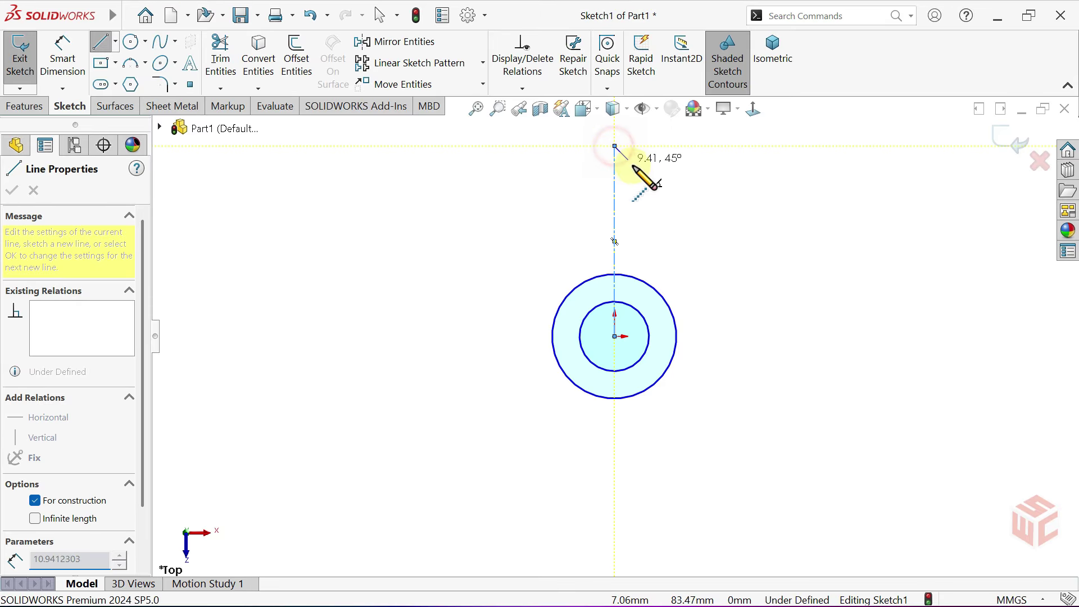
key("Escape")
Step: Turn on Dynamic Mirror Entities about the vertical centerline
scroll(643, 228, "up", 2)
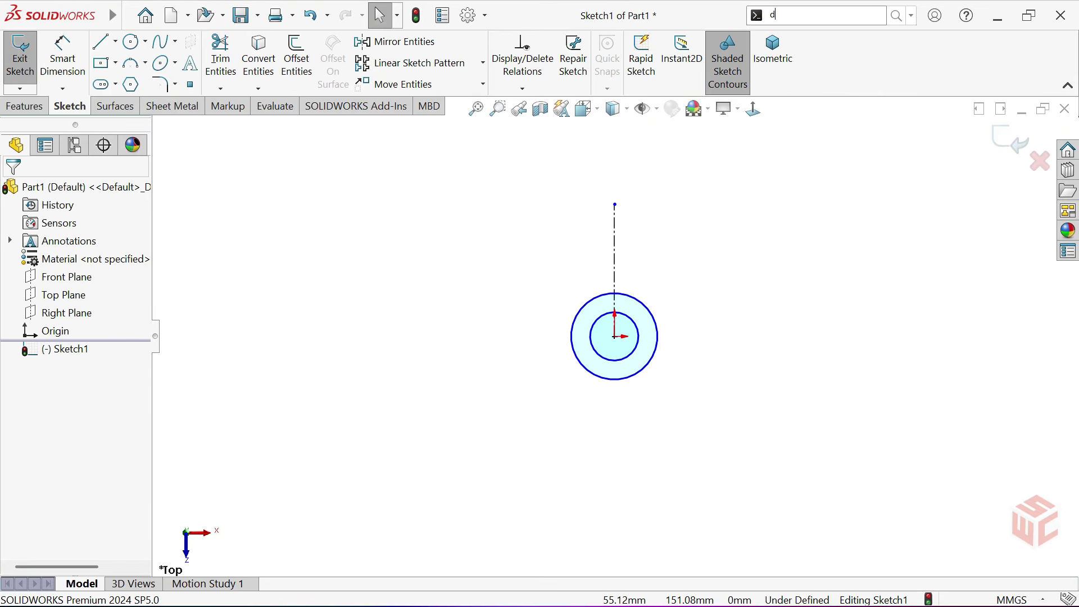
left_click(783, 17)
type("dyn")
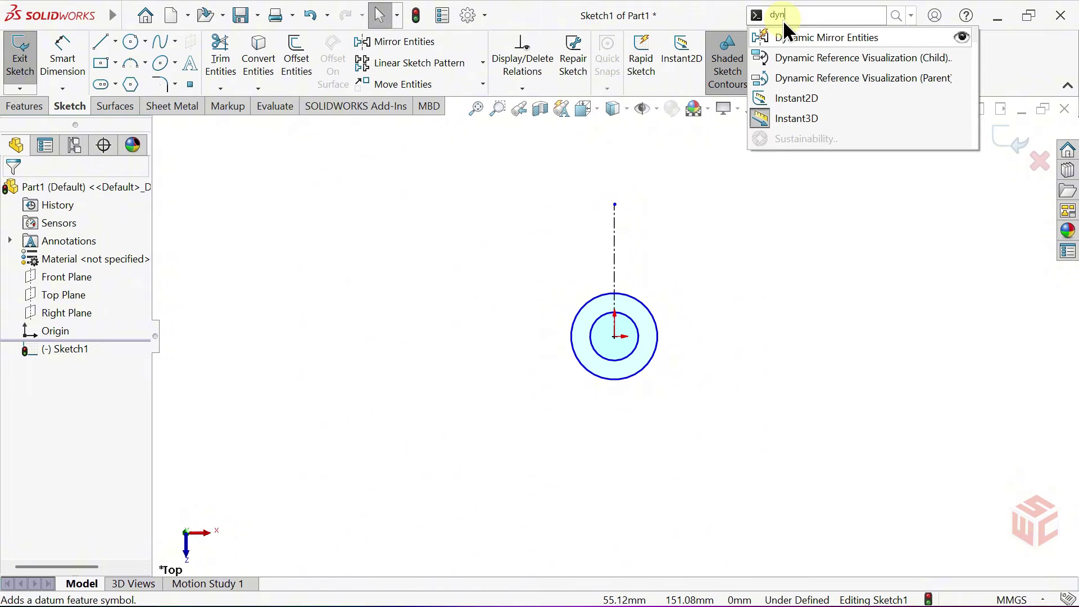
left_click(824, 37)
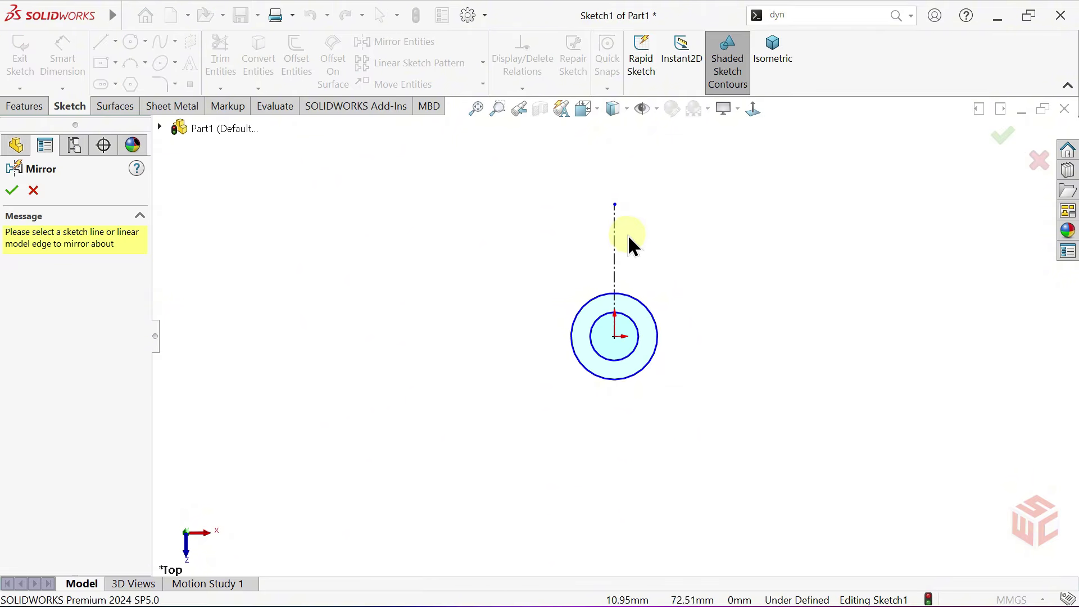
left_click(615, 241)
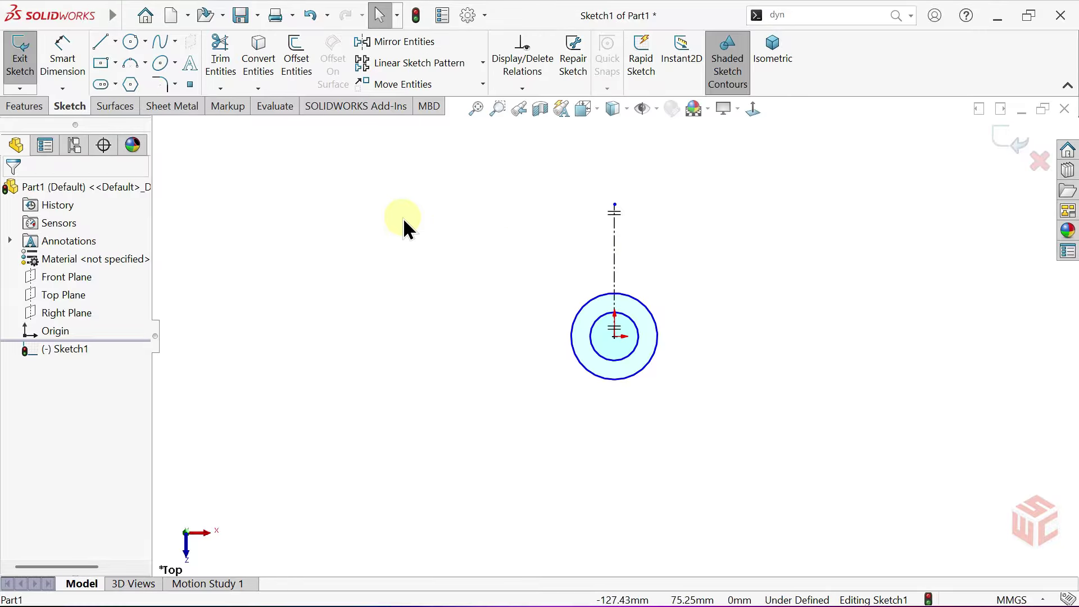
Step: Sketch the mirrored upper recess: a horizontal line about 110 mm long centred on the centerline, with vertical sides rising to outward flange edges
left_click(105, 43)
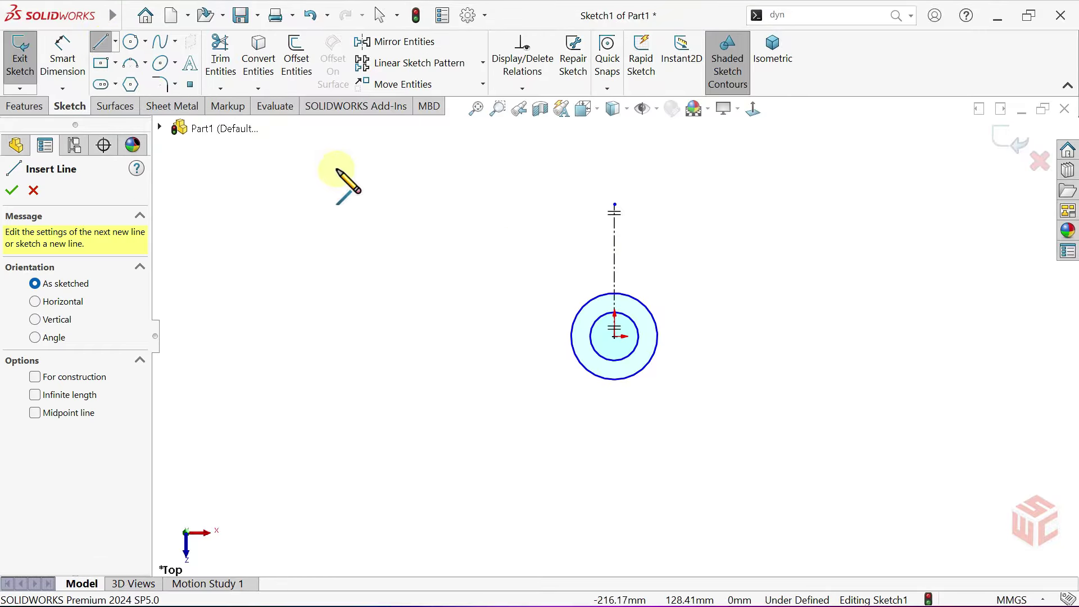
scroll(584, 268, "down", 2)
middle_click_drag(584, 268, 562, 270, "ctrl")
left_click(610, 274)
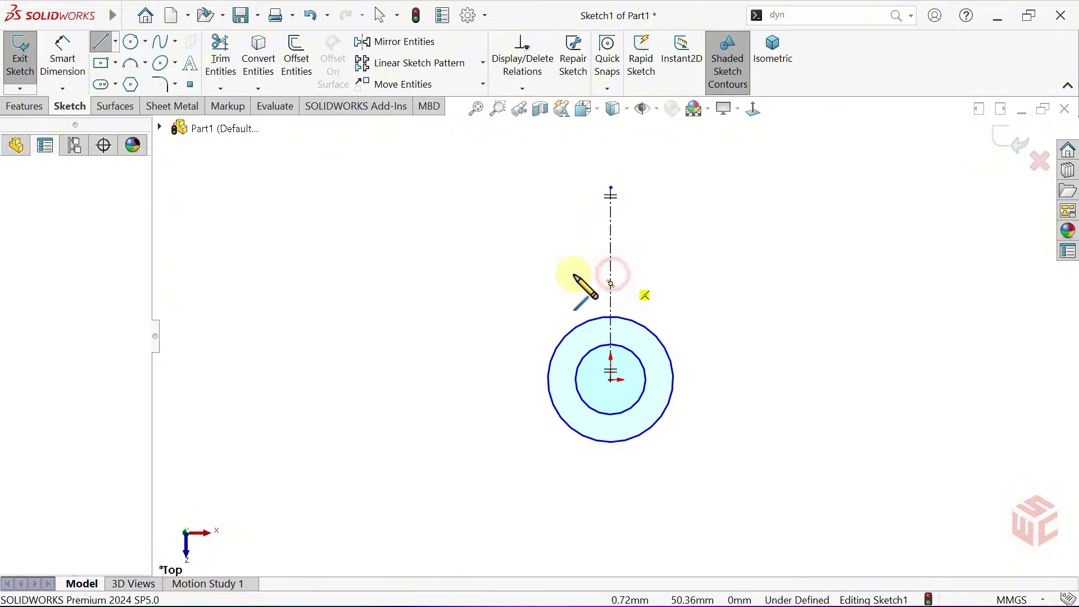
left_click(496, 274)
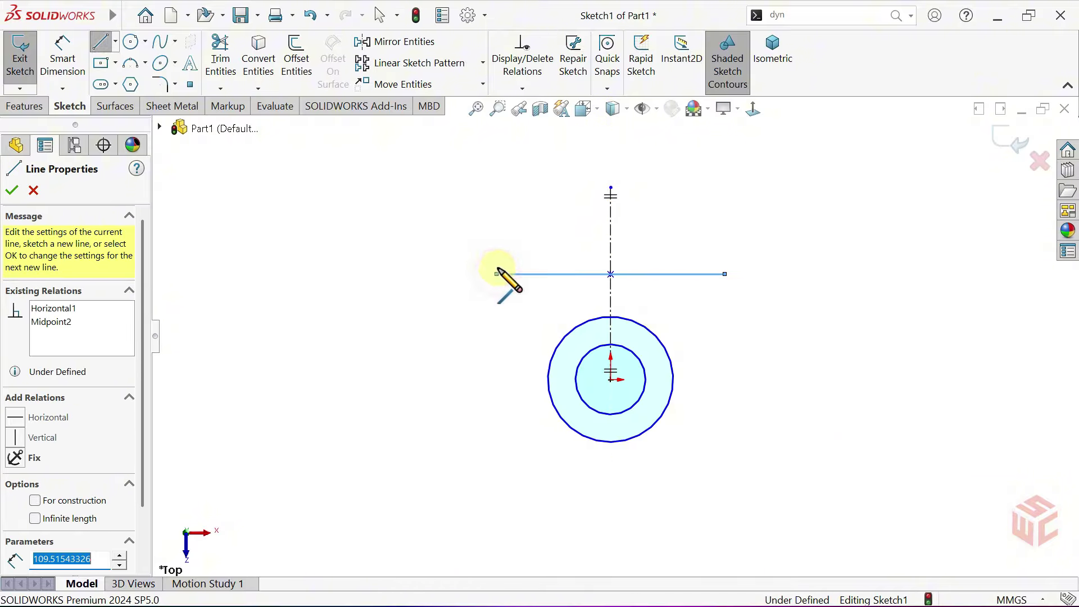
left_click(496, 211)
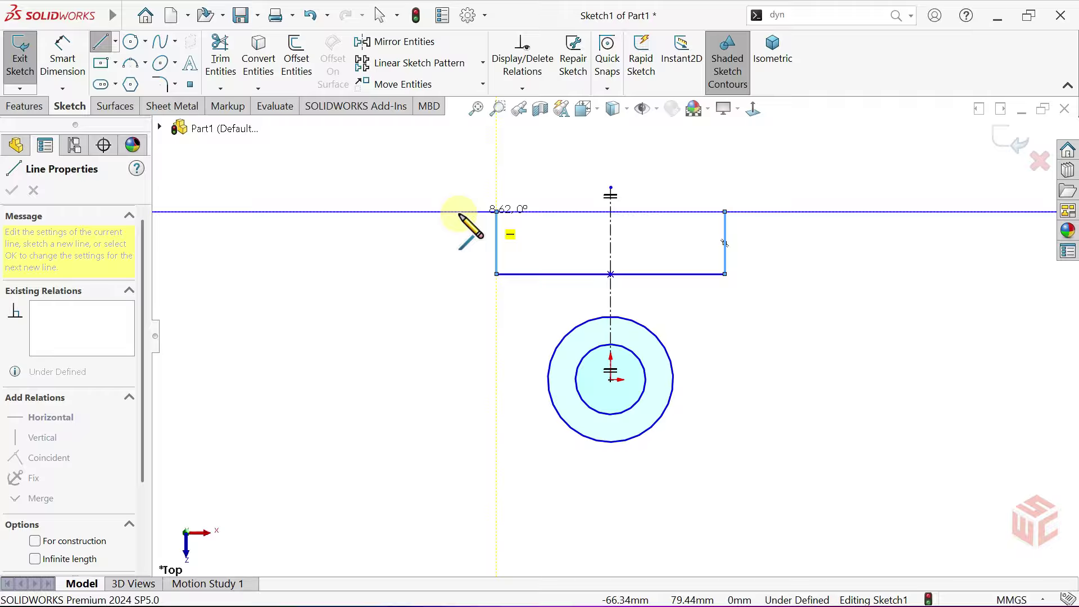
left_click(356, 212)
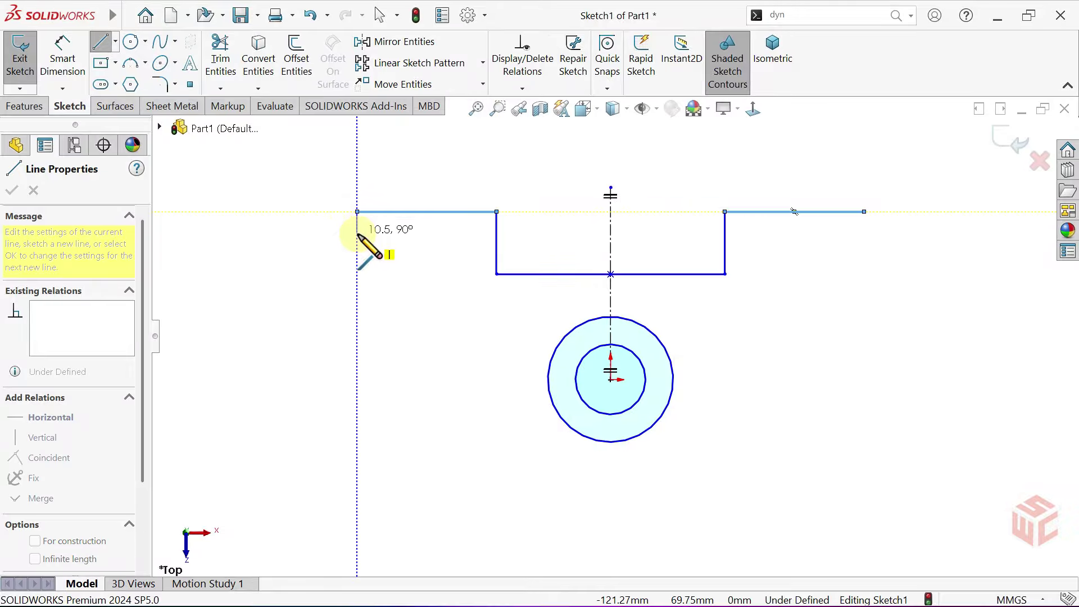
Step: Continue the outline about 10 mm down, inward, about 34 mm down, inward again and down to the outer circle's side
left_click(356, 233)
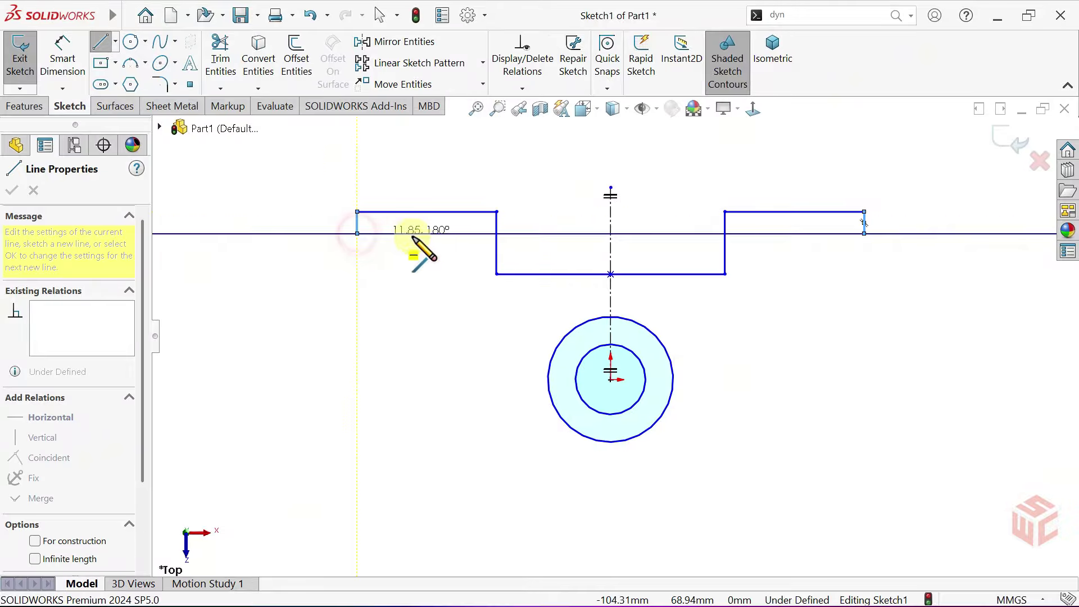
left_click(452, 233)
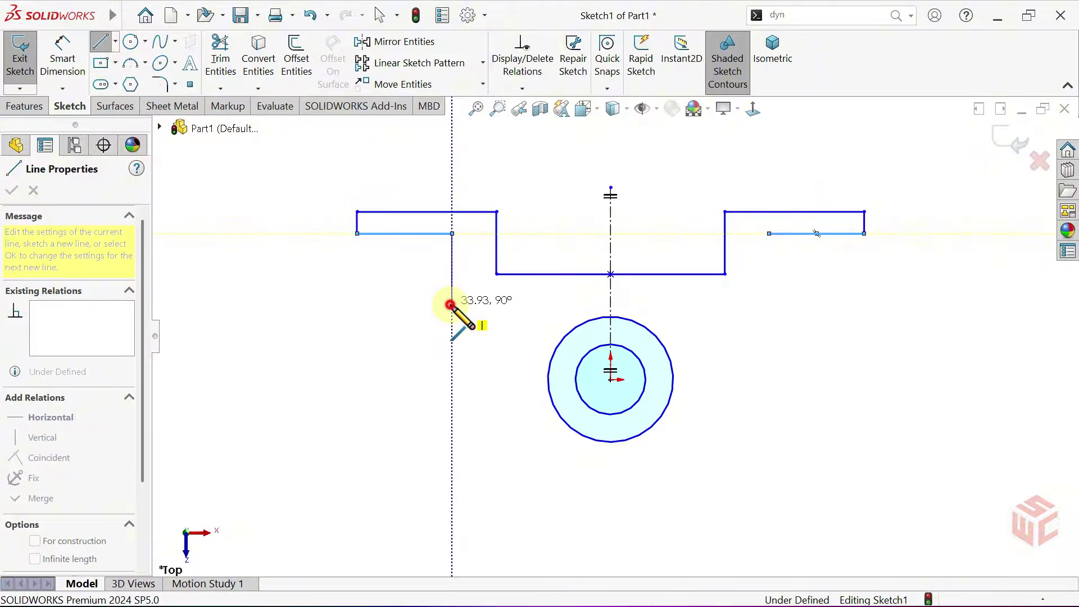
left_click(451, 304)
left_click(547, 304)
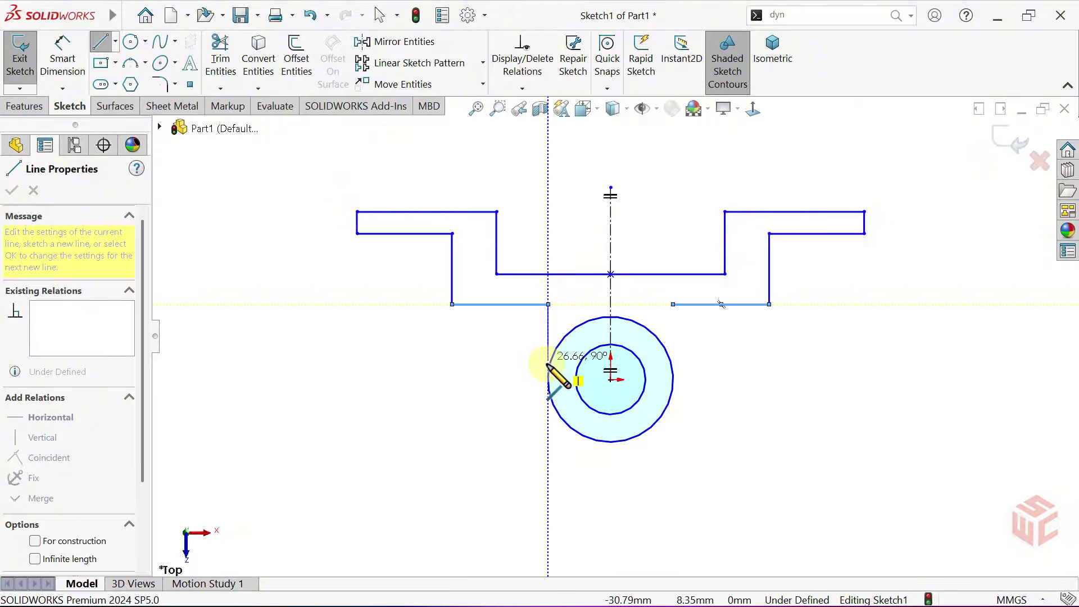
left_click(548, 379)
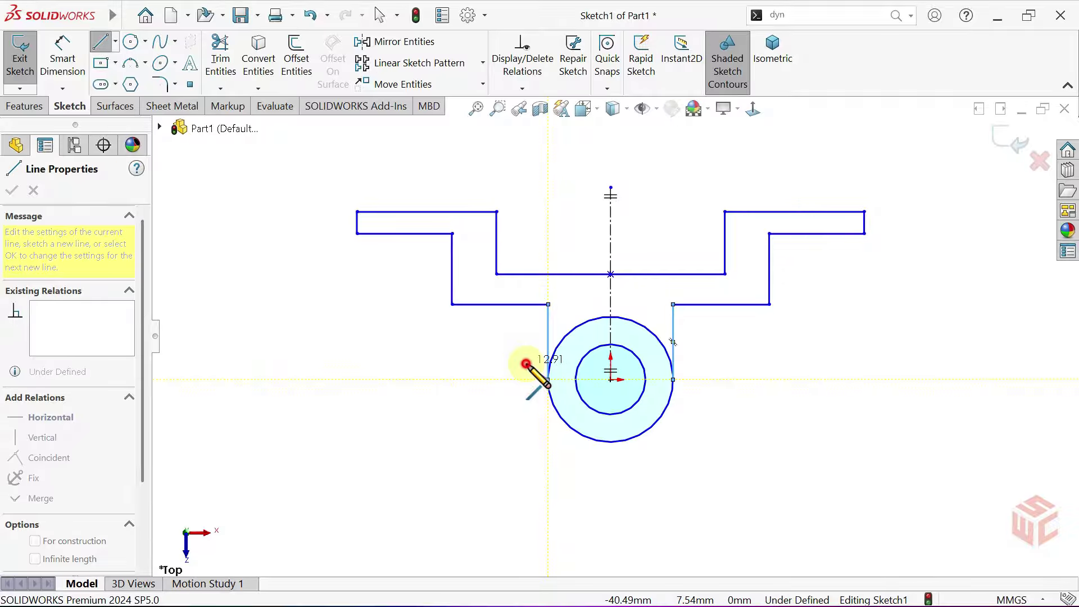
double_click(526, 364)
Step: Sketch a horizontal base line about 152 mm long centred below the circles, with vertical side lines rising from its ends
scroll(543, 411, "up", 2)
middle_click_drag(561, 405, 567, 387, "ctrl")
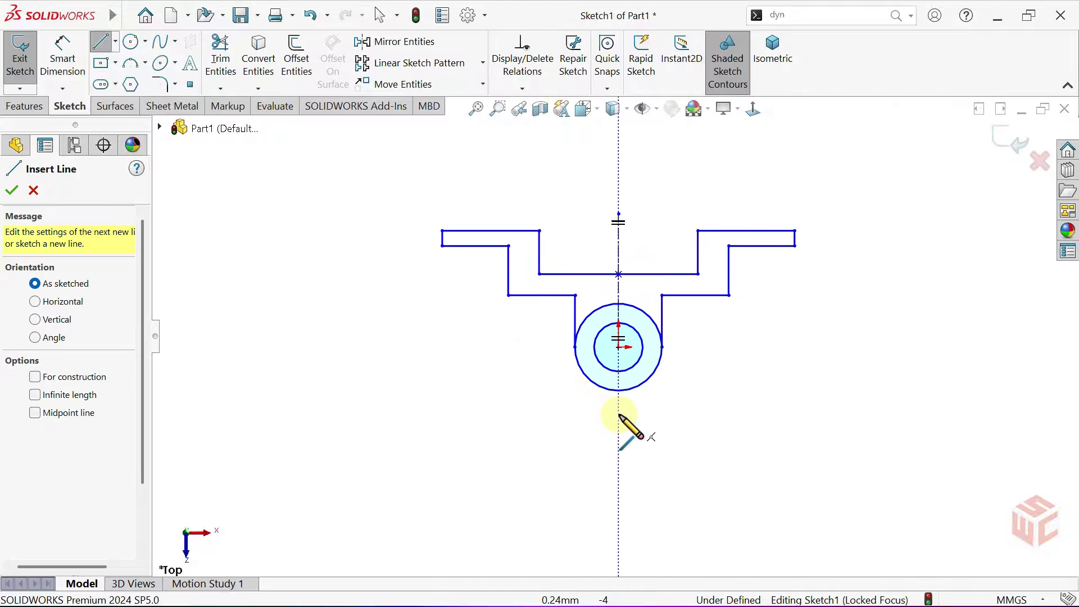
left_click(618, 410)
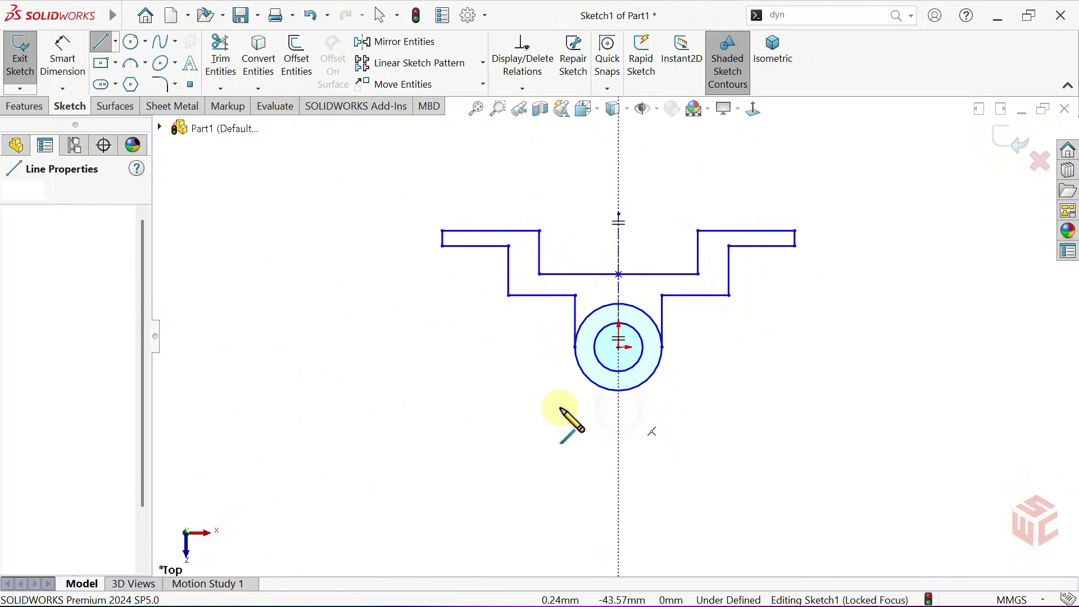
left_click(509, 410)
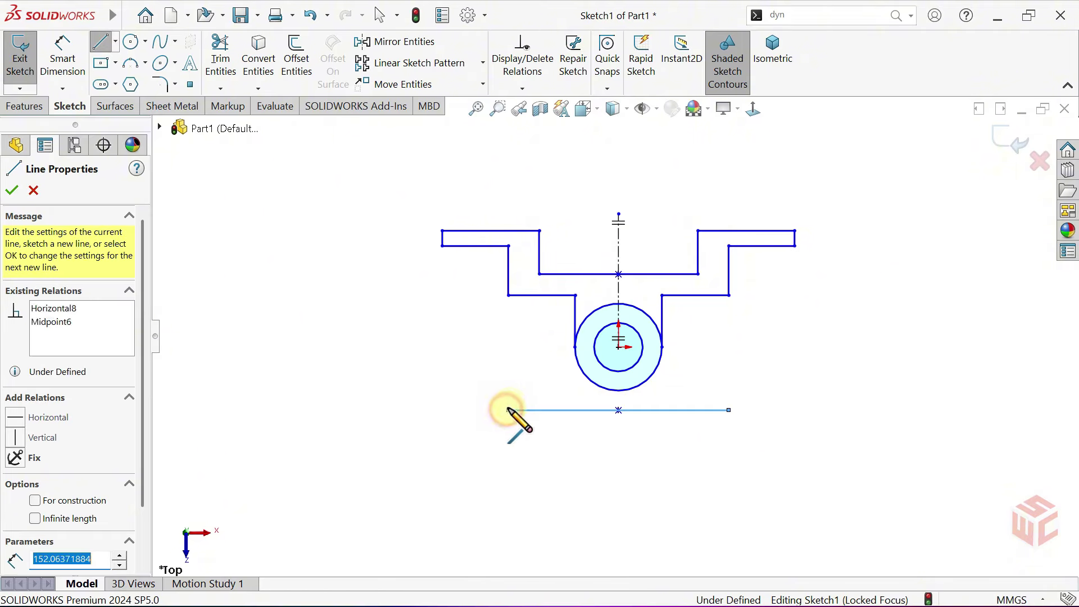
left_click(508, 340)
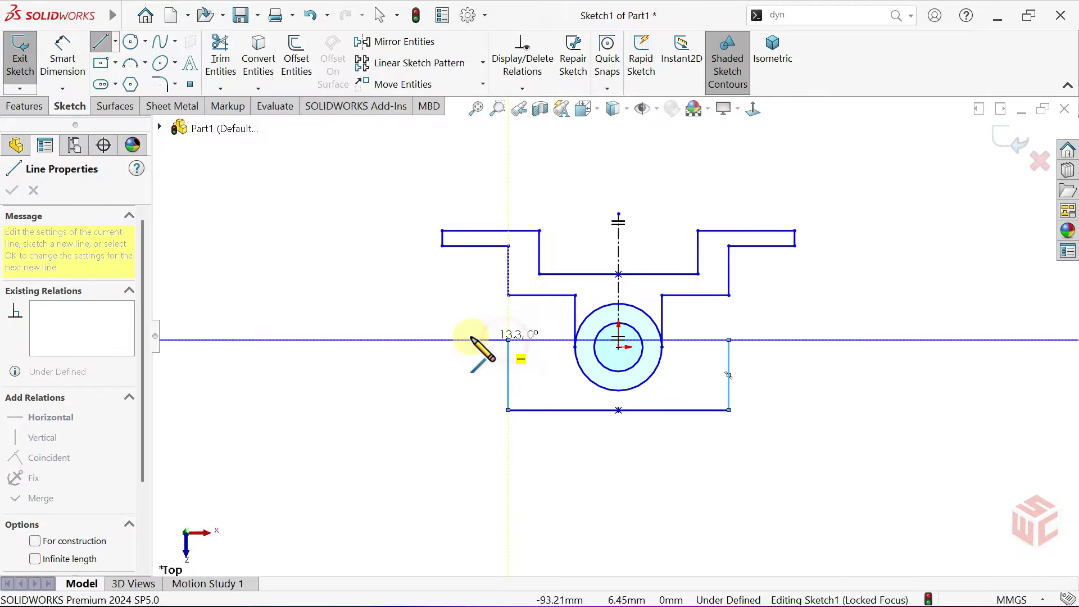
Step: Extend the lower outline outward and upward, and join it to the flange's lower outer corner with a tangent arc
scroll(458, 283, "down", 4)
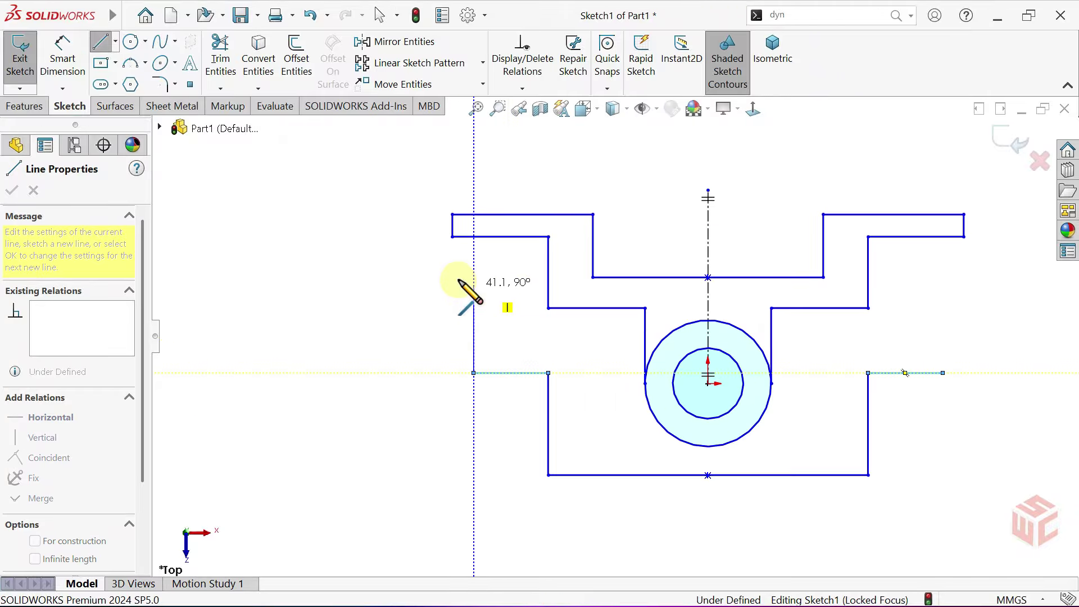
left_click(497, 264)
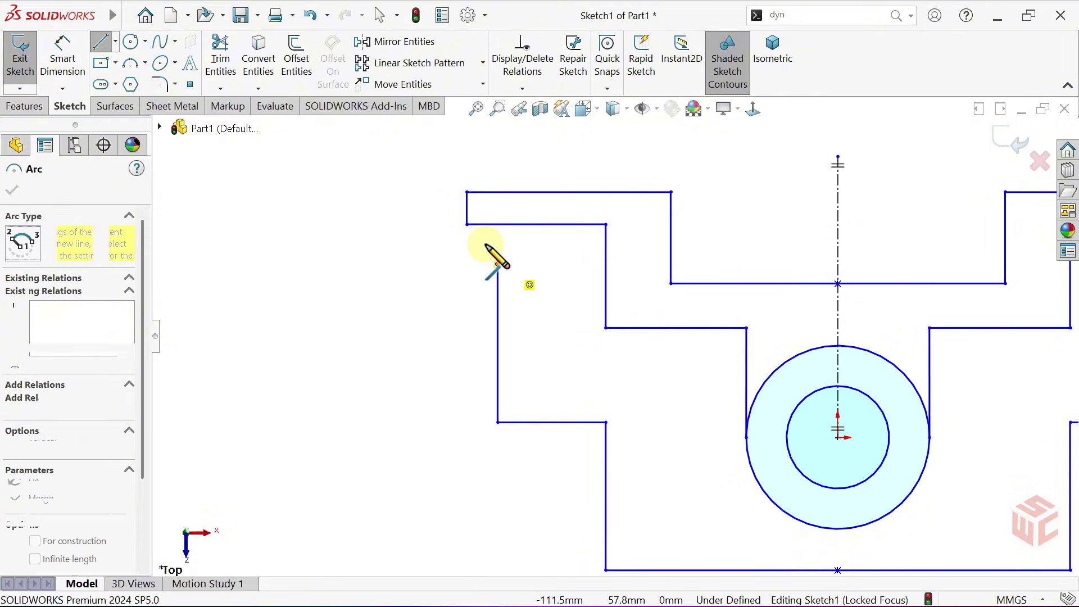
left_click(466, 225)
right_click(522, 250)
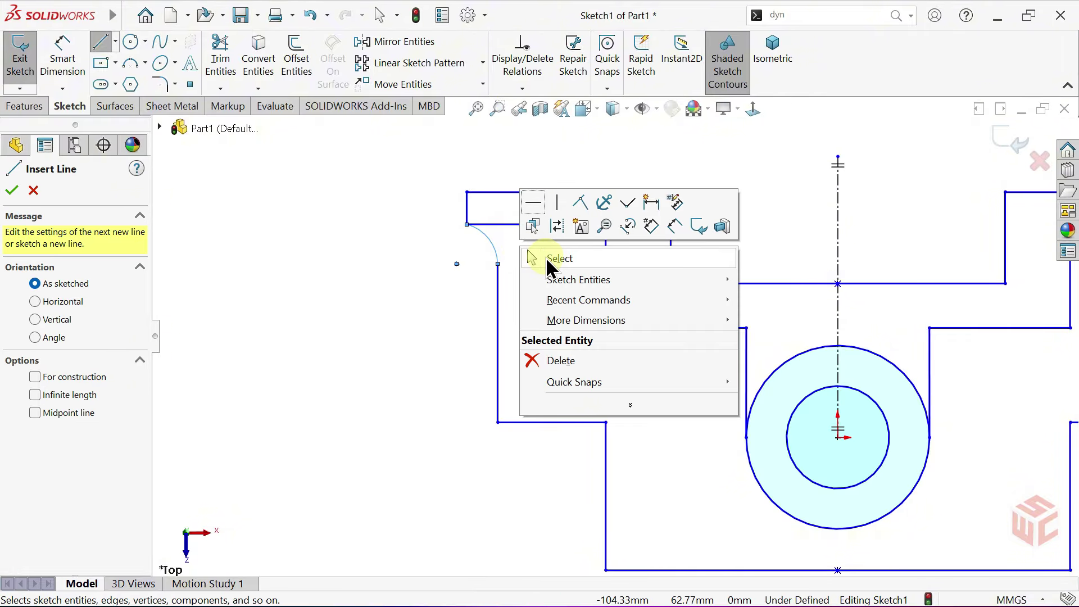
left_click(556, 247)
Step: Dimension the outer circle to a diameter of 50 mm
key("f")
scroll(553, 302, "up", 1)
mouse_move(558, 306)
middle_mouse_down("ctrl")
mouse_move(477, 311)
mouse_move(396, 292)
mouse_move(403, 300)
middle_mouse_up("ctrl")
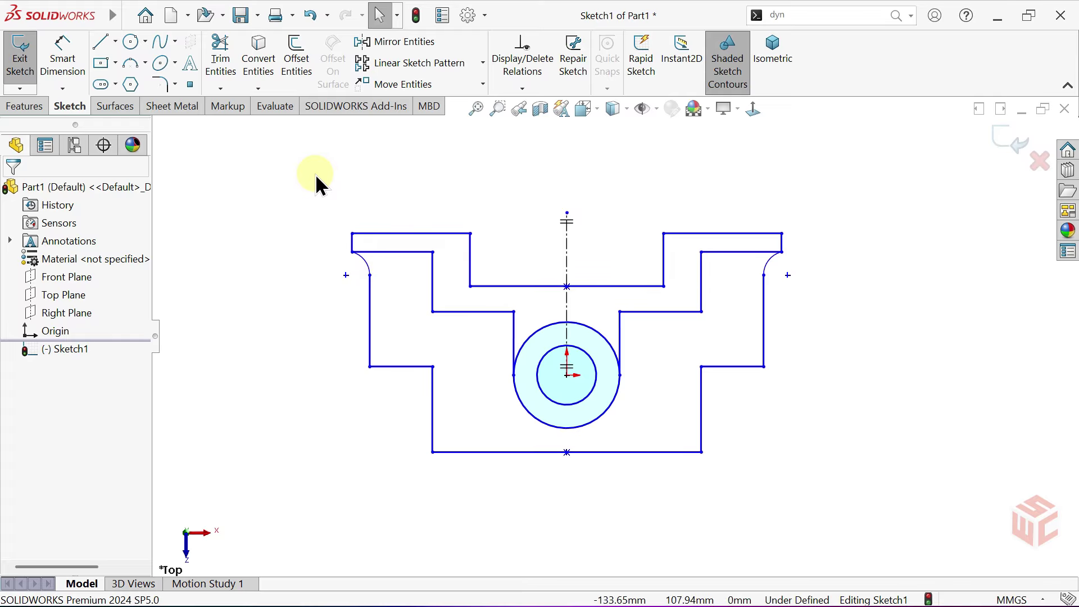
left_click(67, 56)
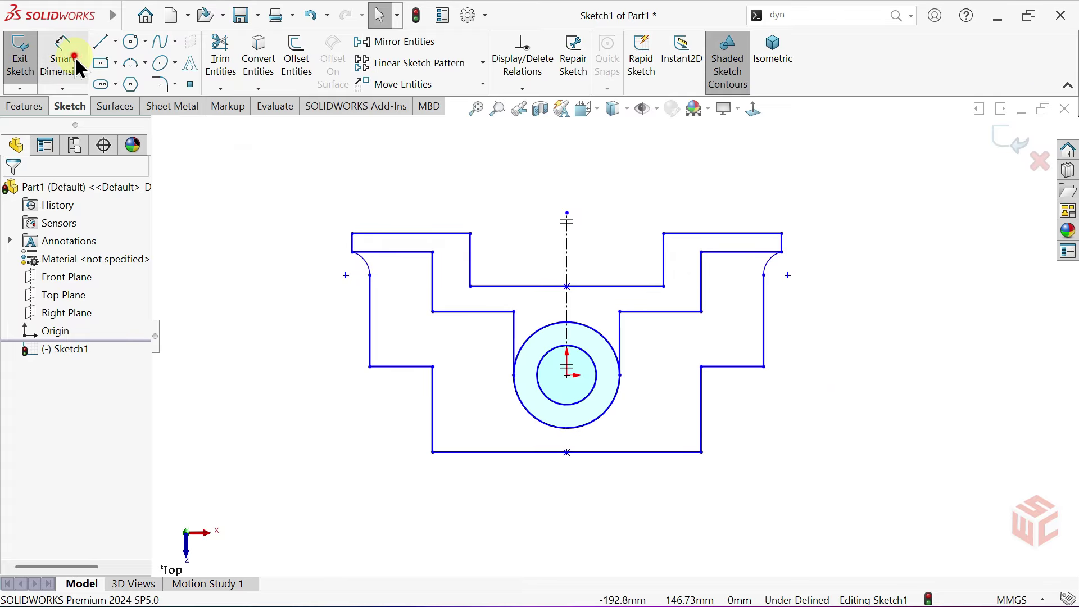
left_click(518, 411)
left_click(516, 487)
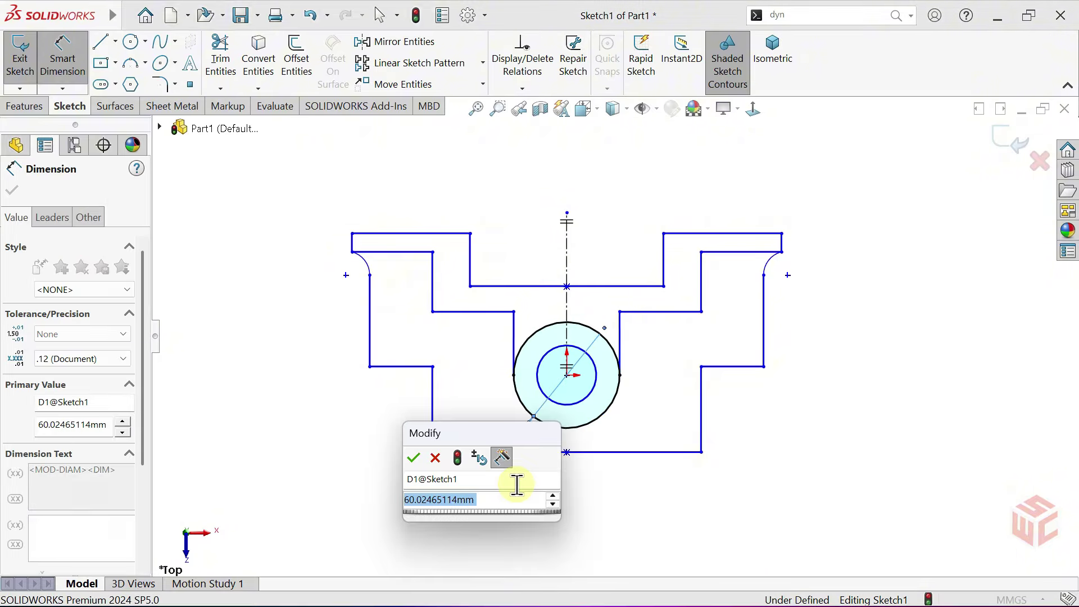
type("50")
key("Return")
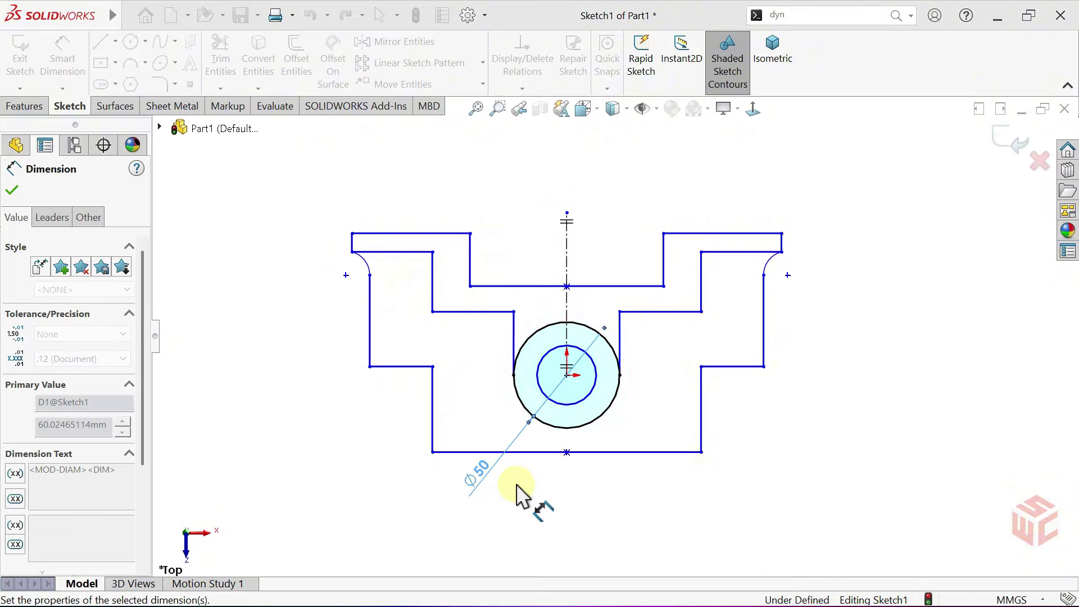
Step: Dimension the inner circle to a diameter of 32 mm and end the dimensioning
left_click(587, 400)
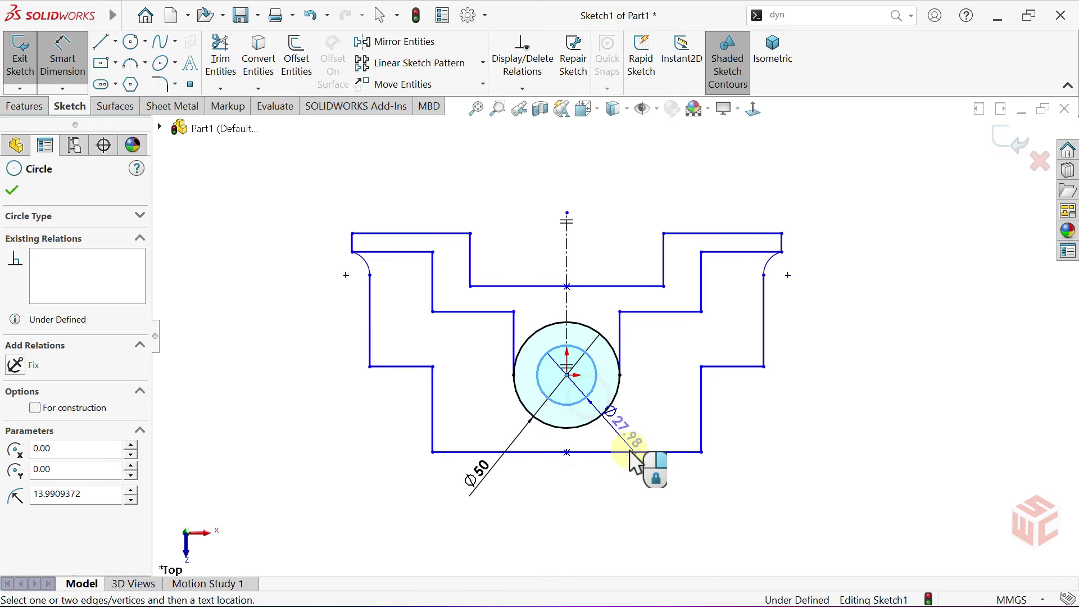
left_click(647, 475)
type("32")
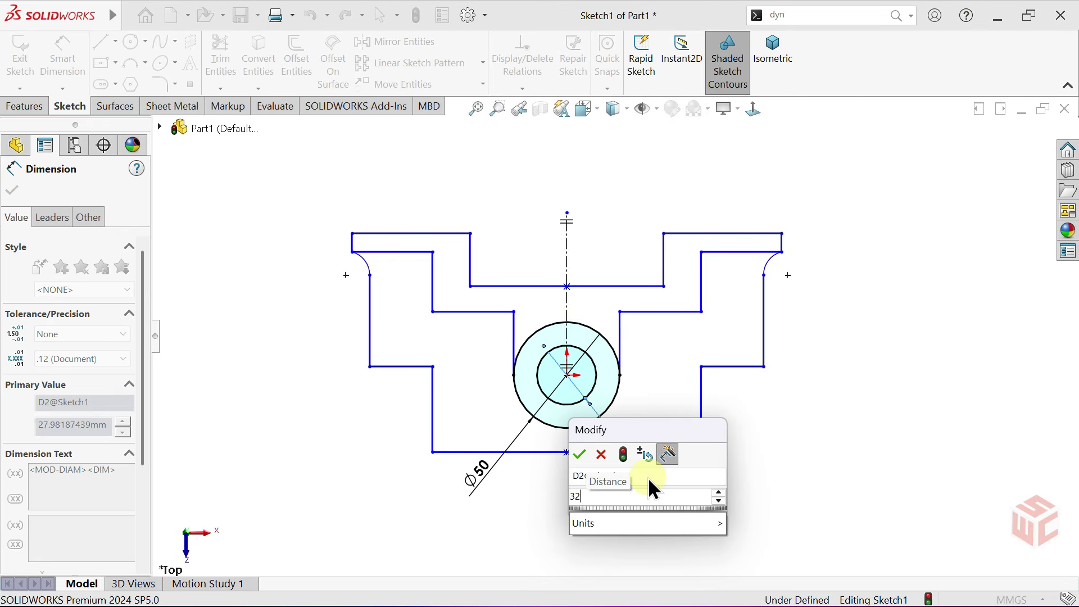
key("Return")
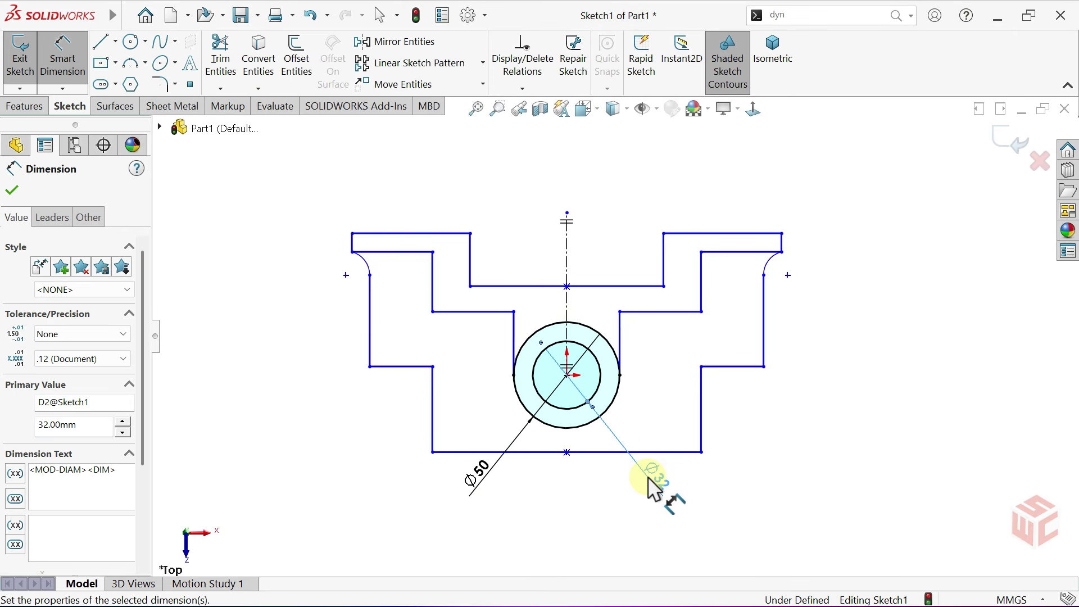
right_click(604, 434)
left_click(638, 492)
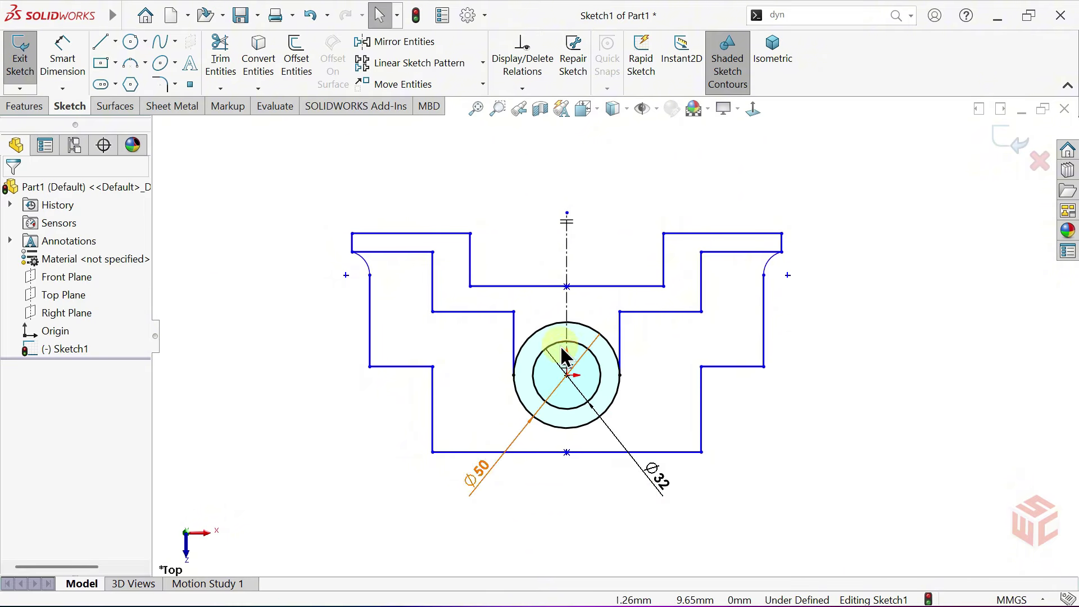
Step: Add a vertical relation to the line running up from the left side of the outer circle
left_click(513, 332)
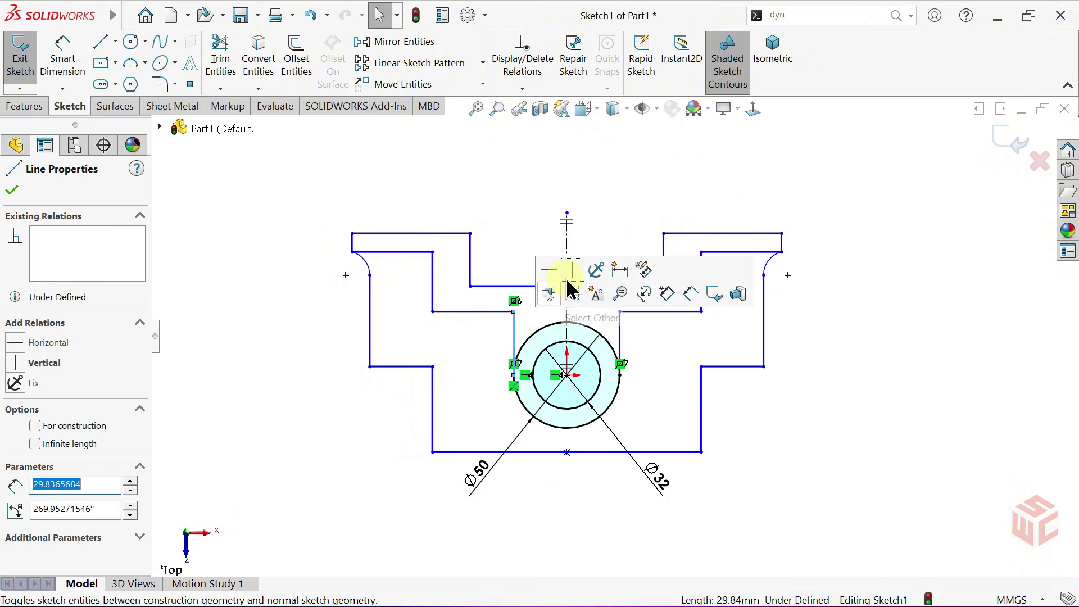
left_click(563, 269)
left_click(534, 240)
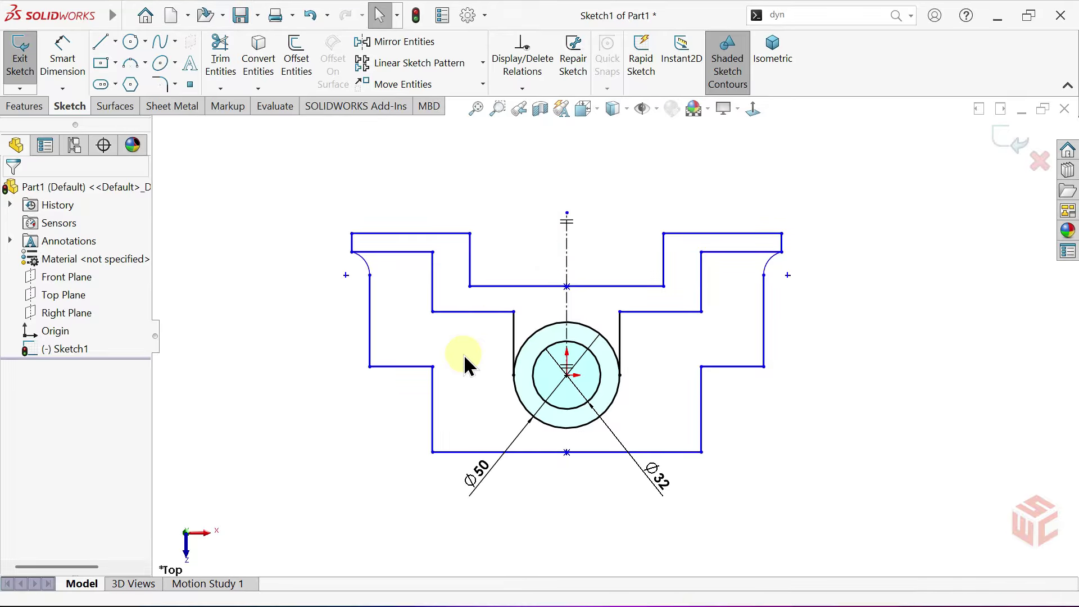
Step: Make the vertical line below the left flange collinear with the base's left side line
scroll(438, 354, "down", 1)
left_click(434, 284)
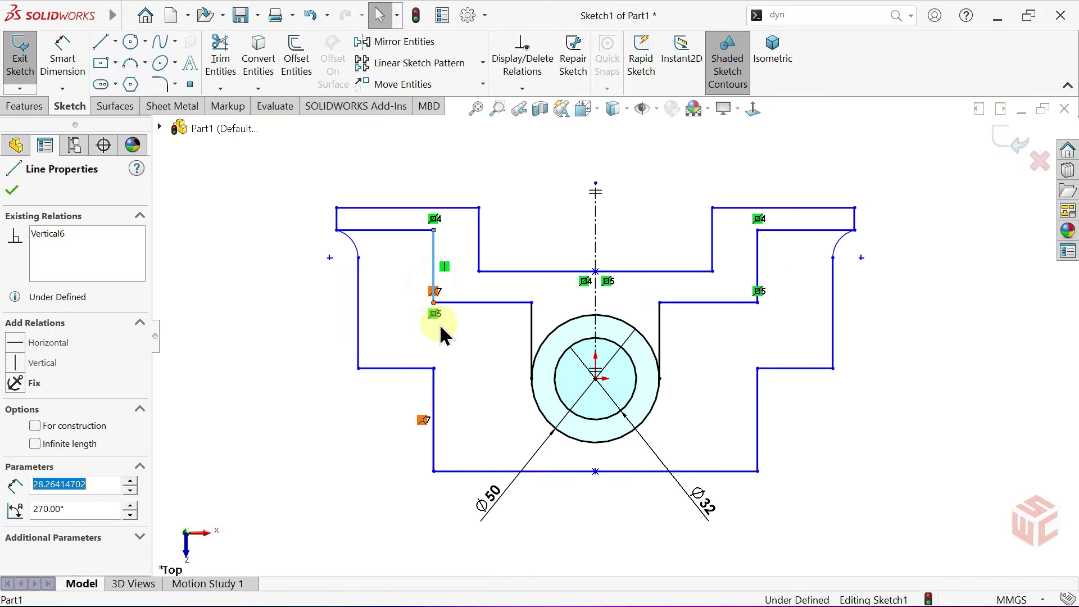
left_click(433, 387, "ctrl")
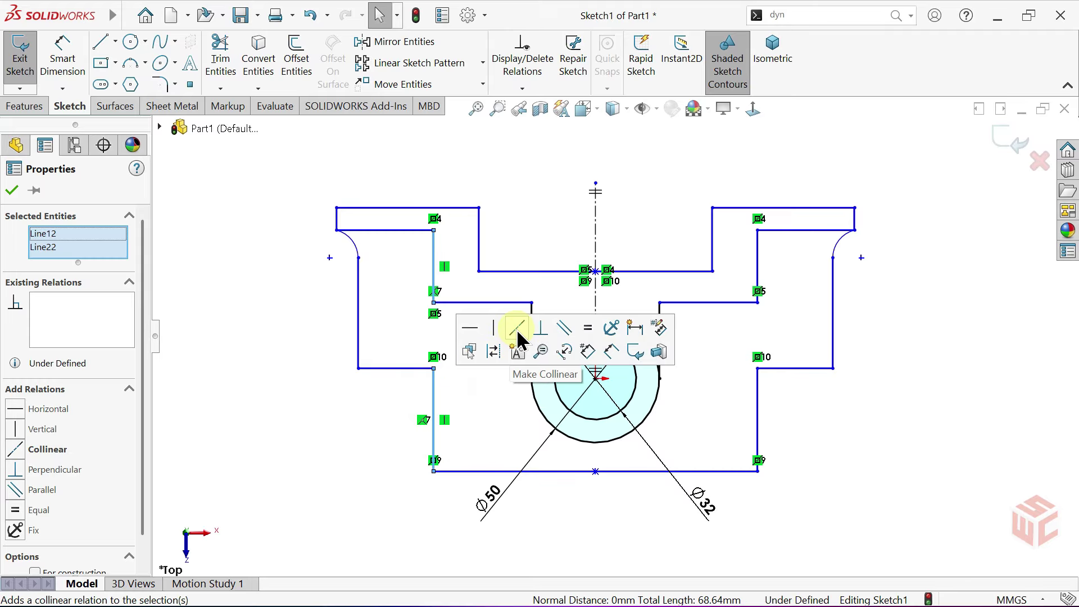
left_click(516, 329)
left_click(493, 384)
Step: Dimension the width between the two vertical sides of the upper recess to 70 mm
key("f")
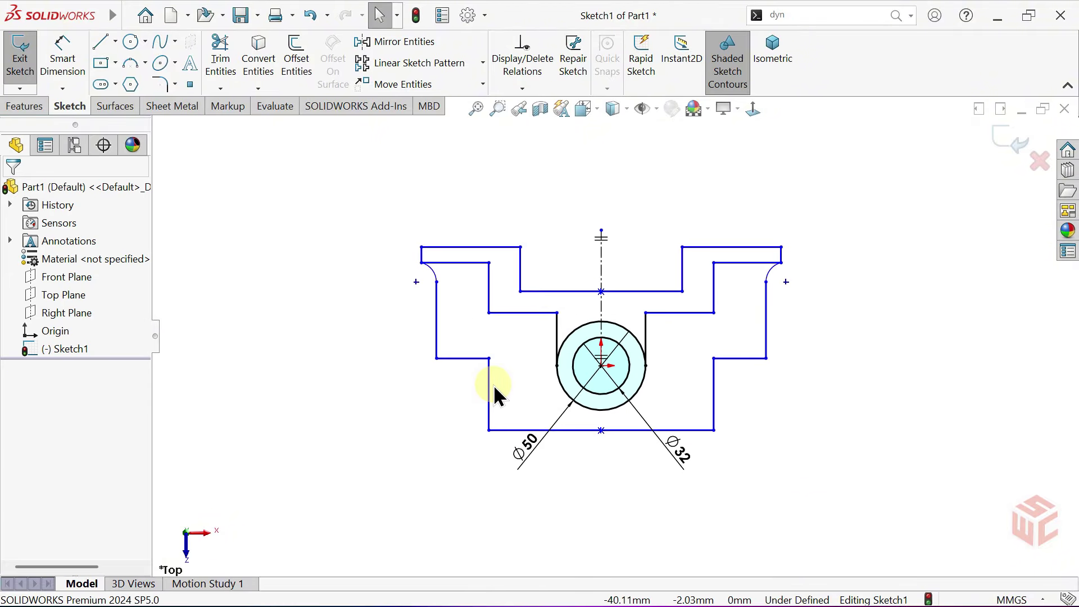
middle_click_drag(512, 370, 476, 383, "ctrl")
scroll(495, 384, "down", 1)
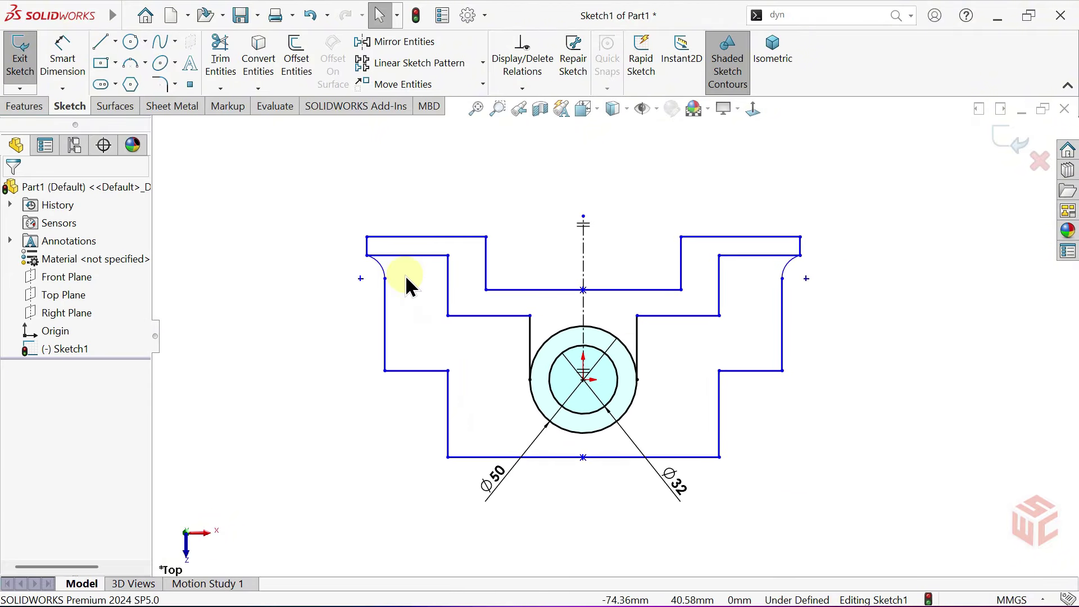
left_click(71, 72)
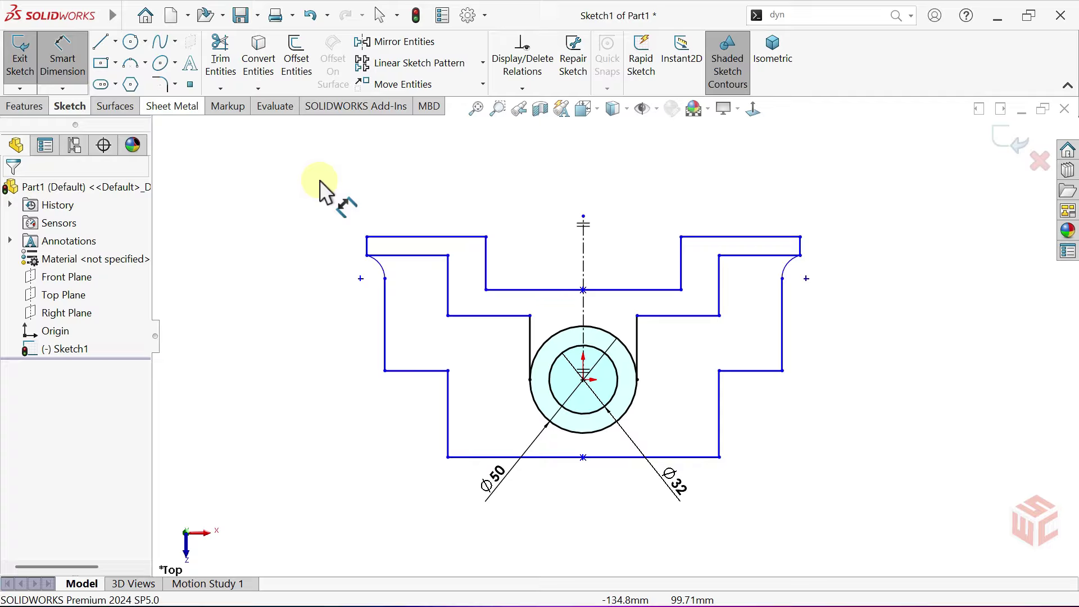
left_click(485, 264)
left_click(678, 261)
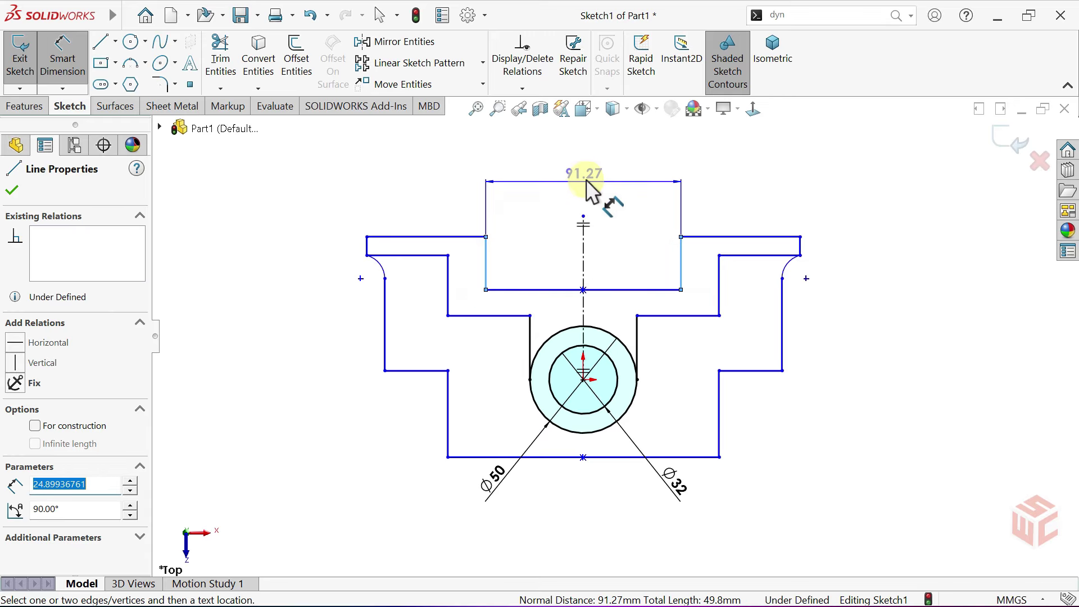
left_click(604, 205)
type("70")
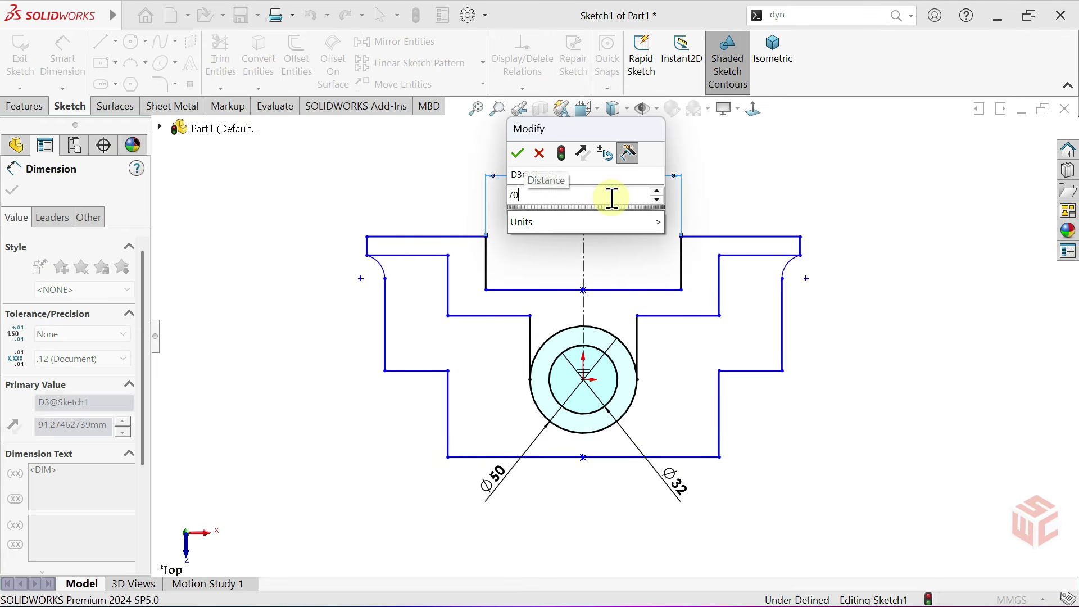
key("Return")
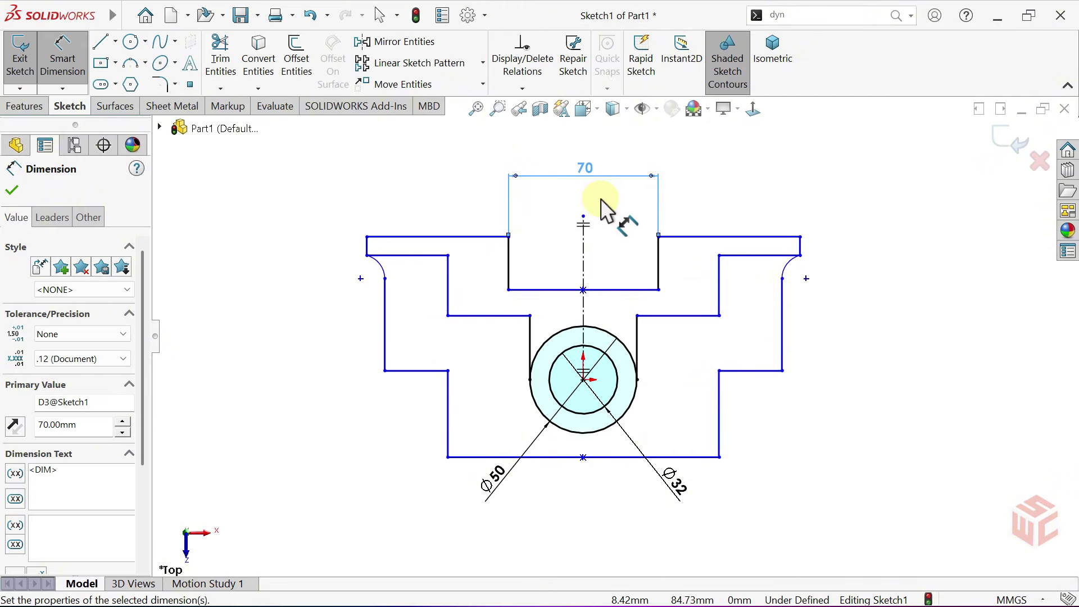
Step: Dimension the distance between the vertical lines below the left and right flanges to 90 mm
left_click(449, 290)
left_click(717, 282)
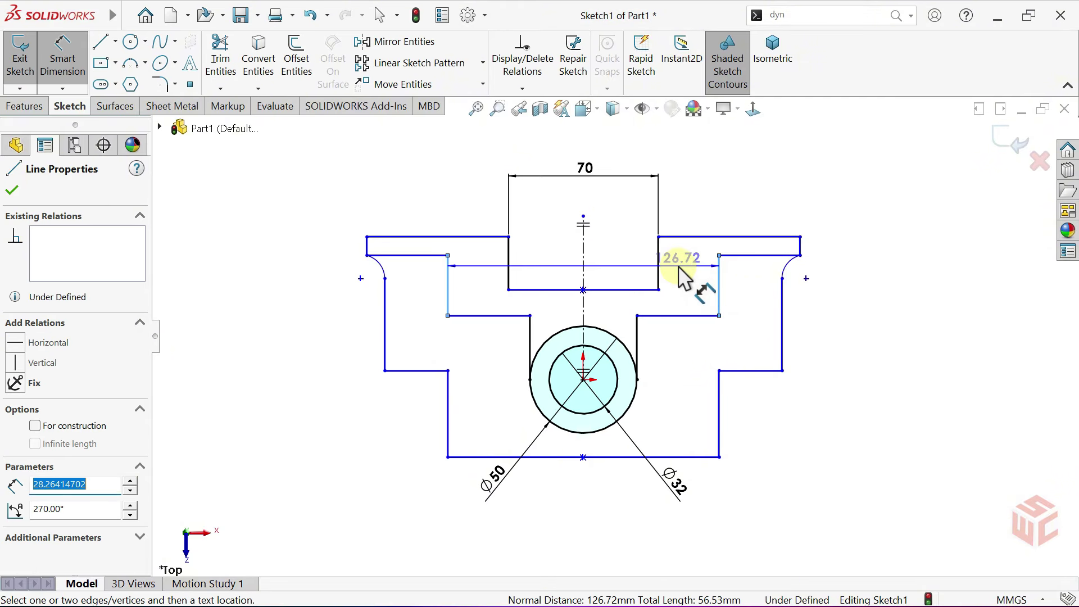
middle_click_drag(685, 281, 690, 337, "ctrl")
left_click(583, 191)
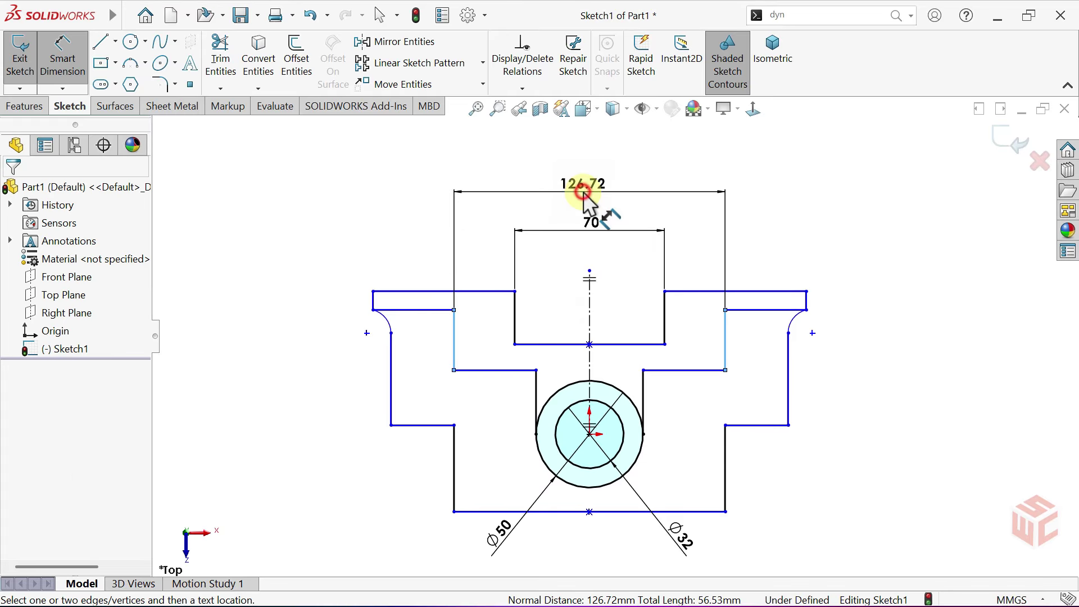
type("90")
key("Return")
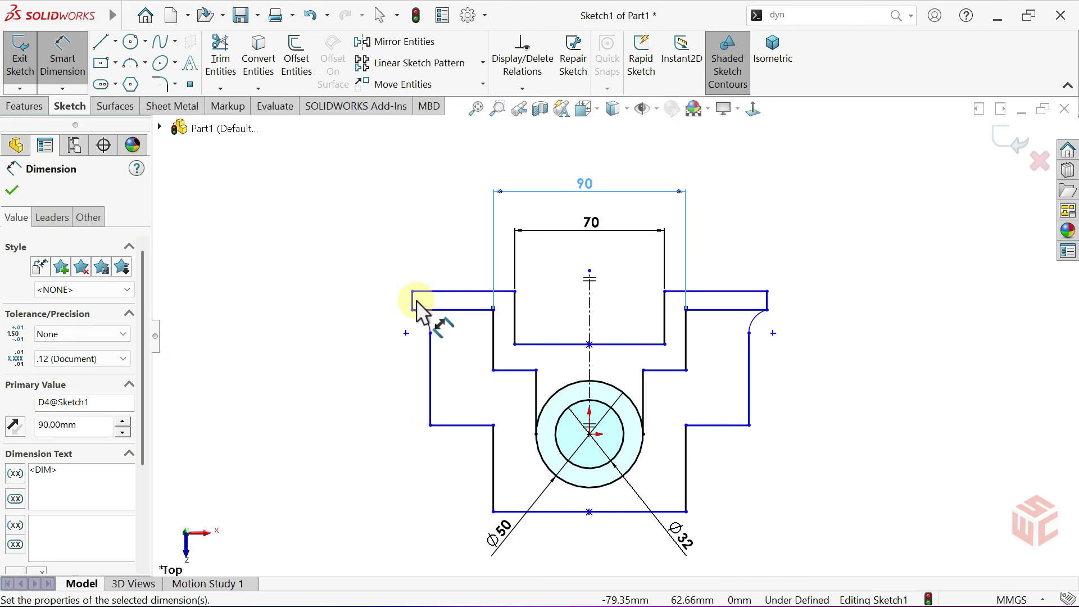
Step: Dimension the overall width between the outer flange edges to 150 mm
left_click(413, 300)
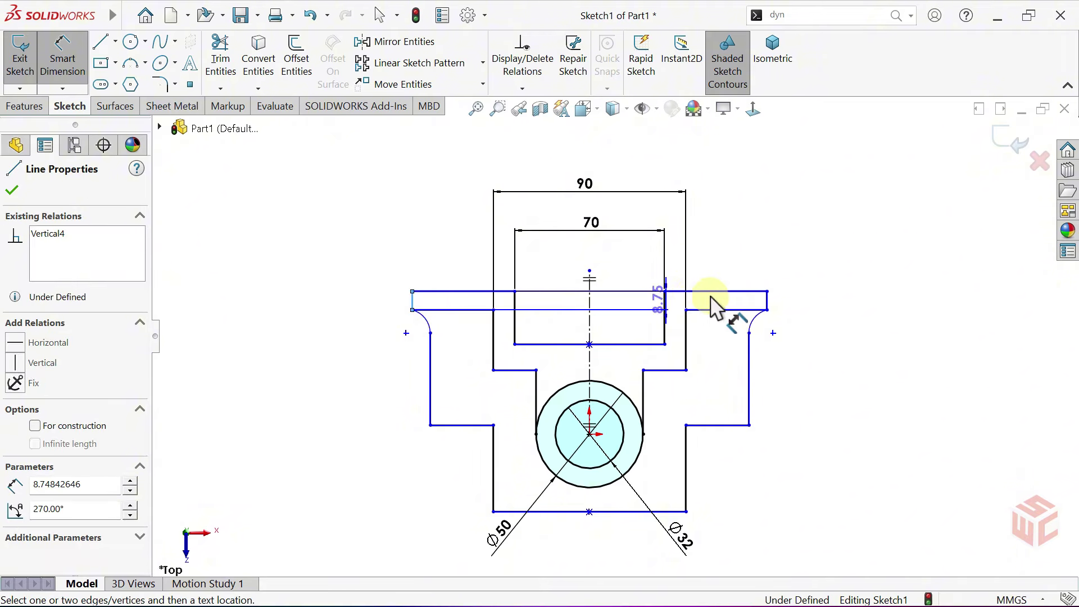
left_click(769, 302)
left_click(600, 209)
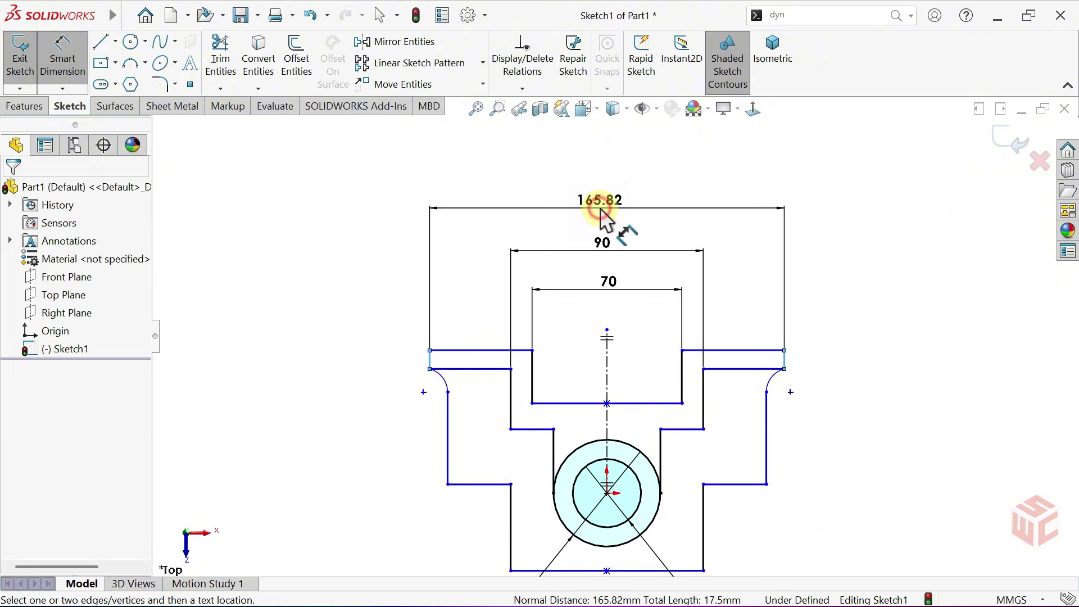
type("150")
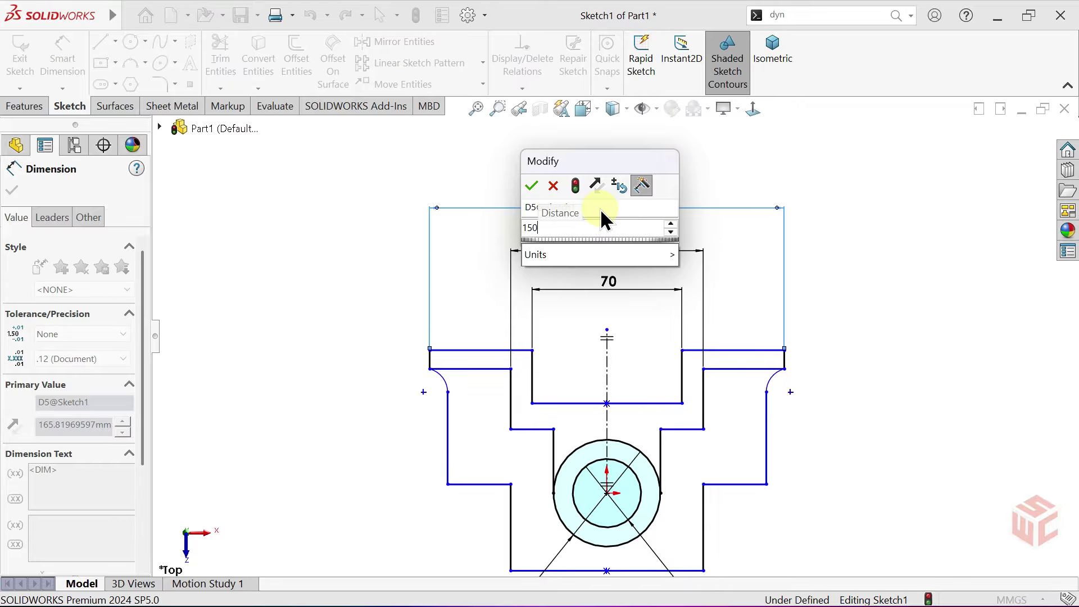
key("Return")
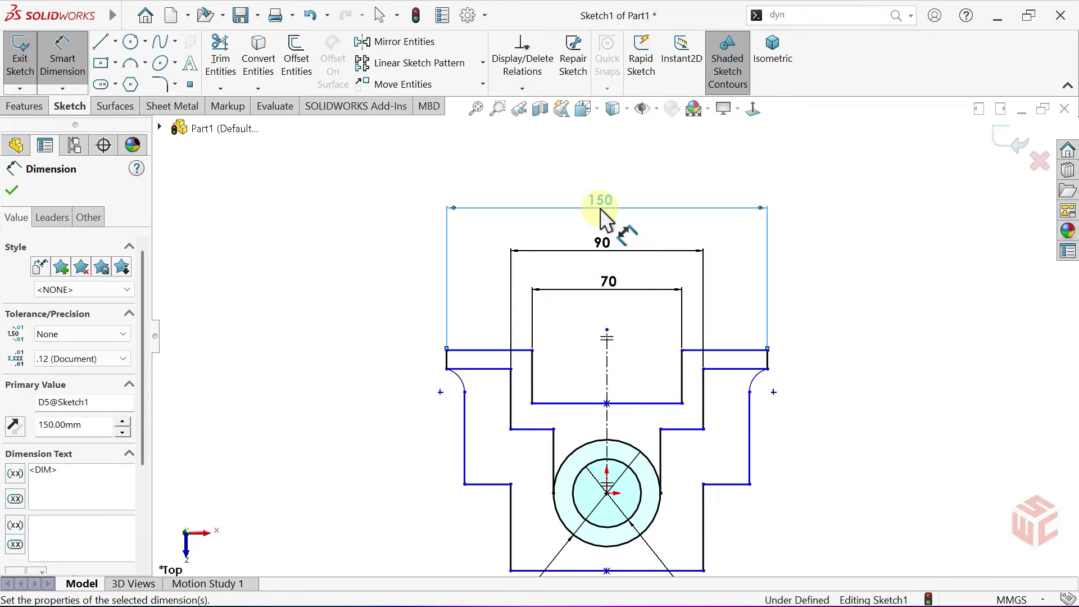
Step: Dimension the height from the circles' centre to the flange's upper edge to 60 mm
scroll(646, 343, "up", 2)
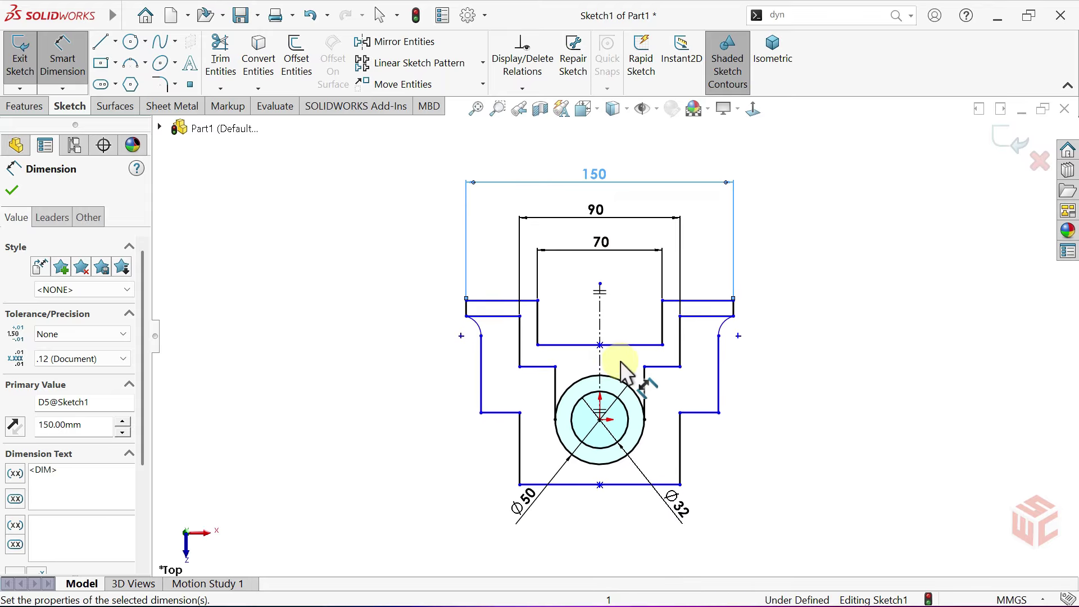
left_click(616, 380)
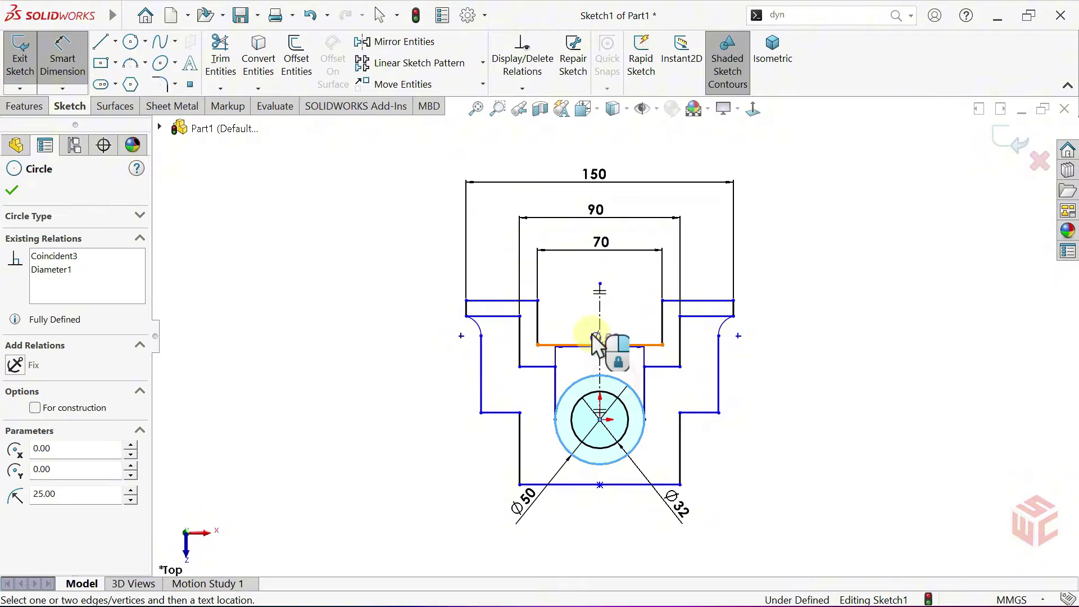
left_click(508, 302)
left_click(425, 368)
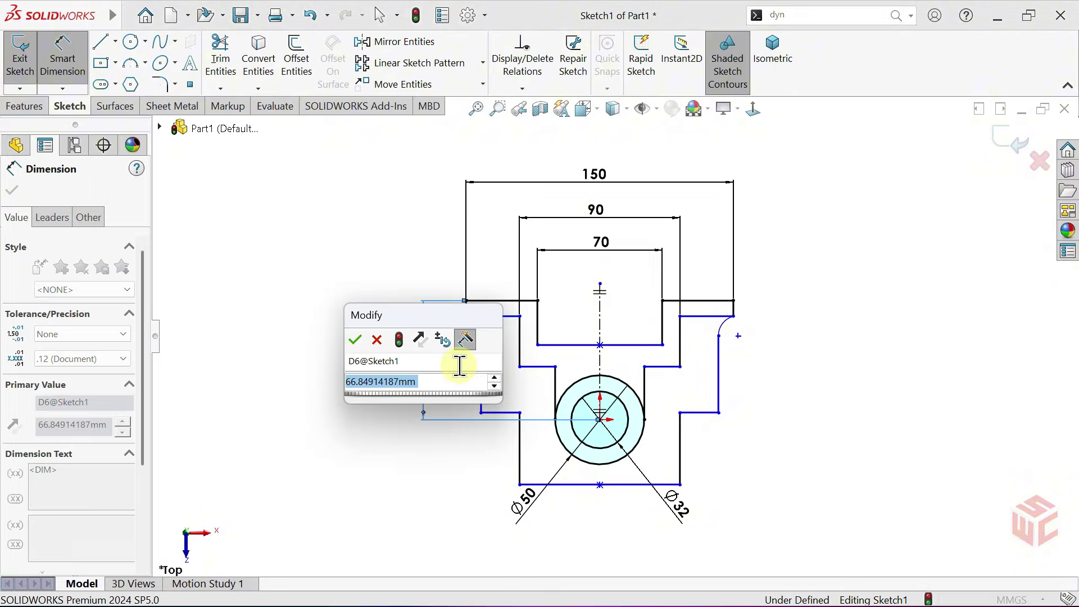
type("60")
key("Return")
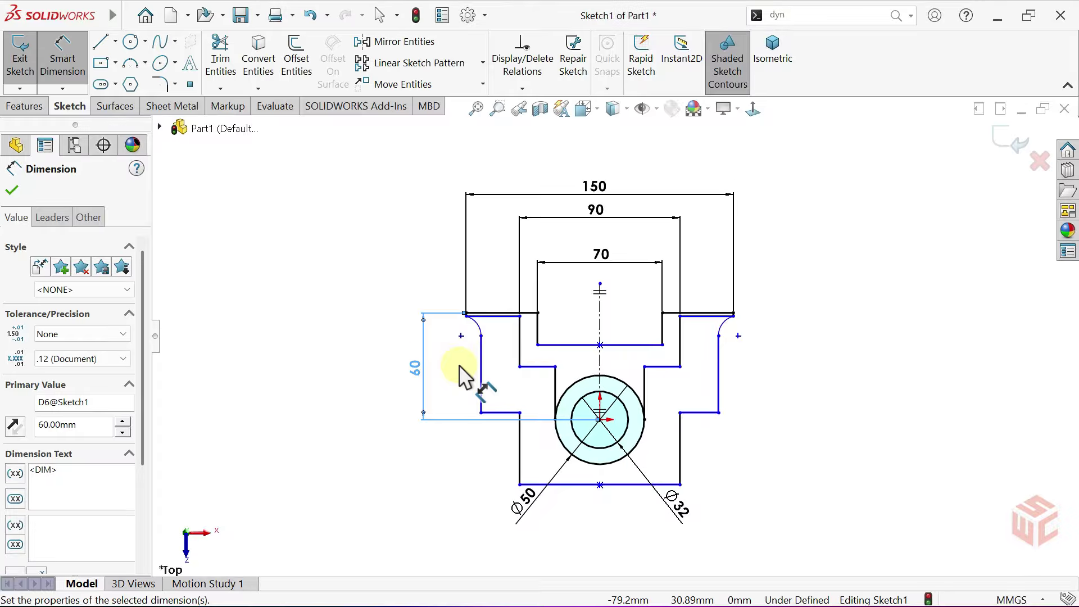
Step: Dimension the short vertical outer edge of the right flange to 10 mm
scroll(747, 323, "down", 3)
scroll(674, 337, "down", 4)
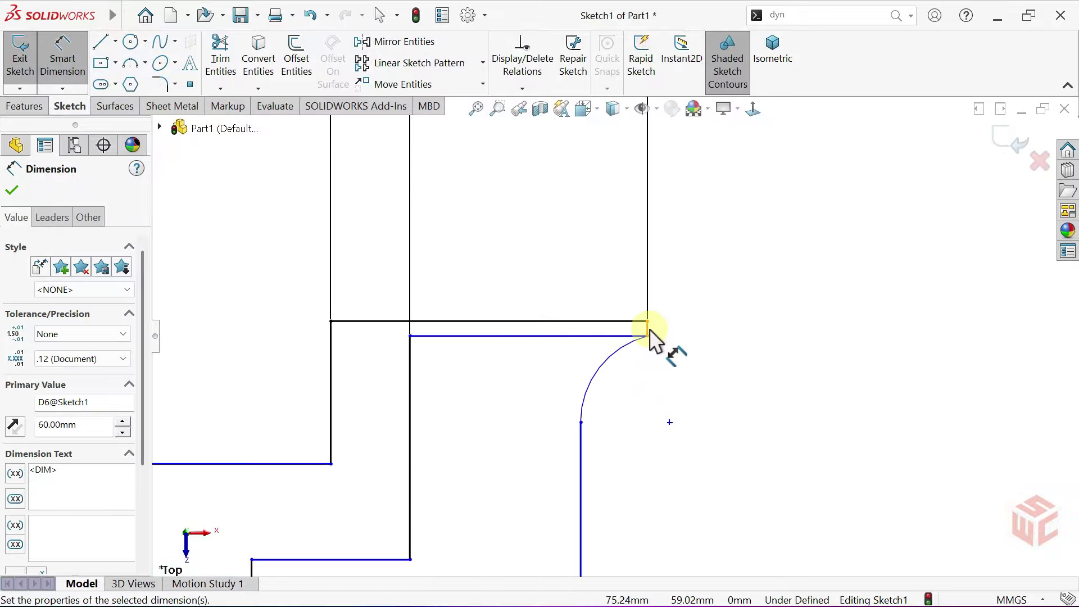
left_click(647, 328)
left_click(728, 363)
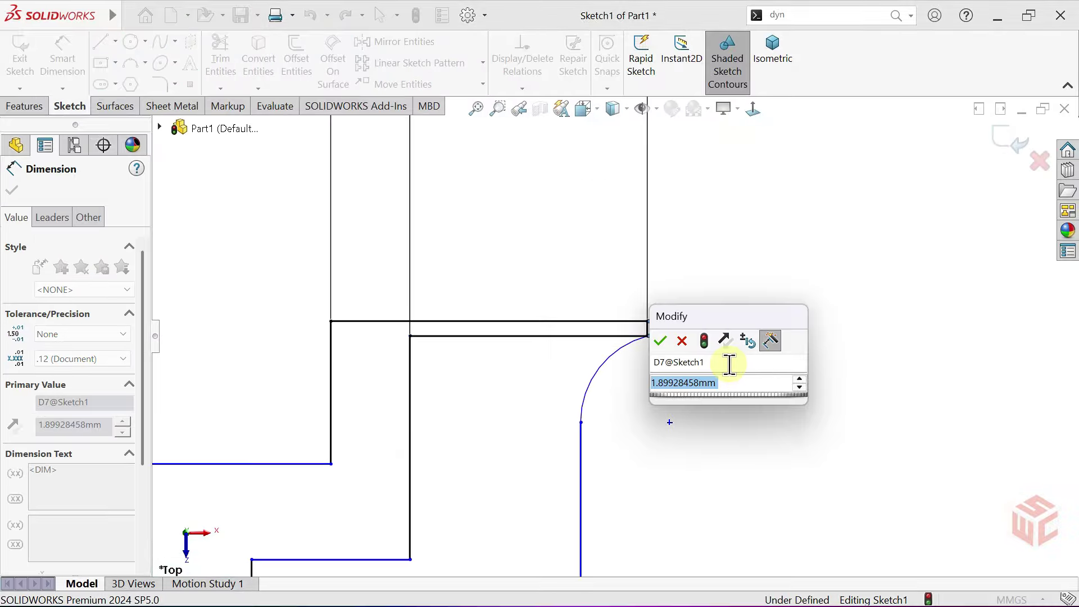
type("1.5")
key("Return")
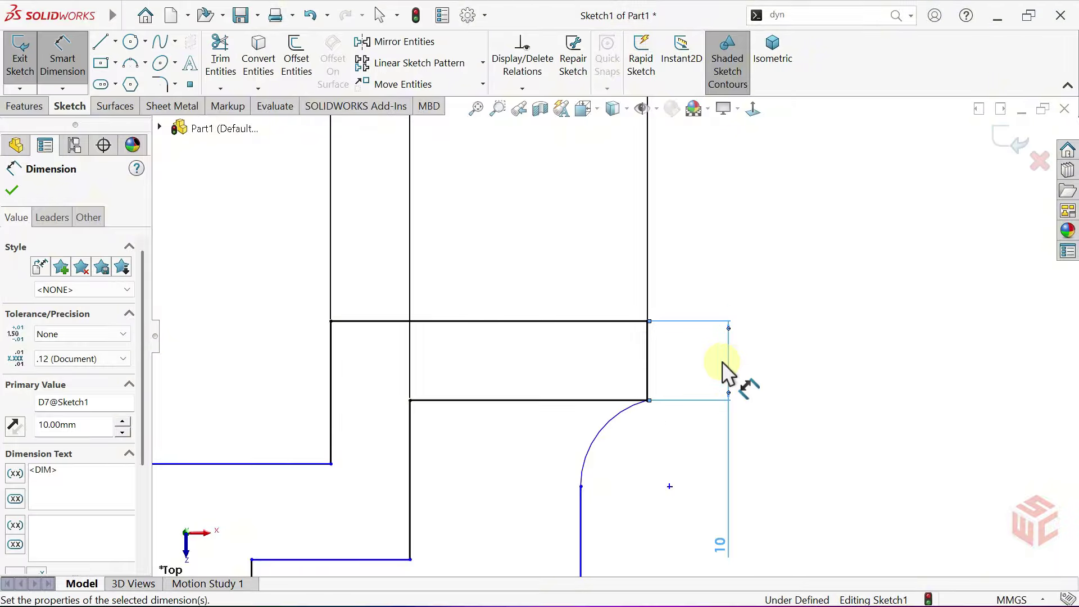
Step: Dimension the right vertical side line of the base to 40 mm
scroll(699, 366, "up", 4)
scroll(654, 357, "up", 1)
middle_click_drag(569, 363, 676, 296, "ctrl")
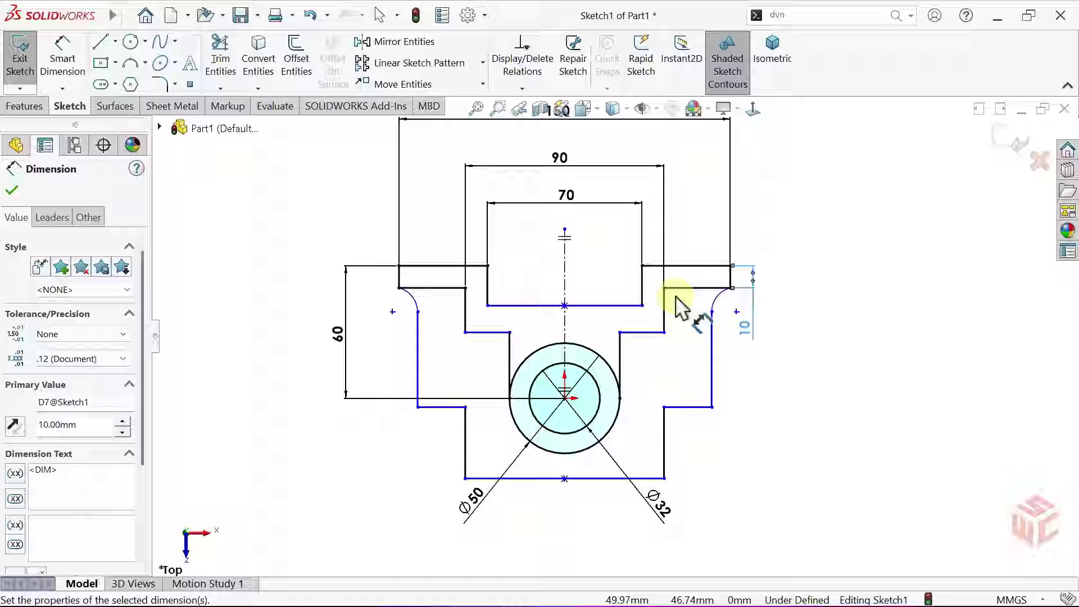
left_click(667, 442)
left_click(763, 443)
type("40")
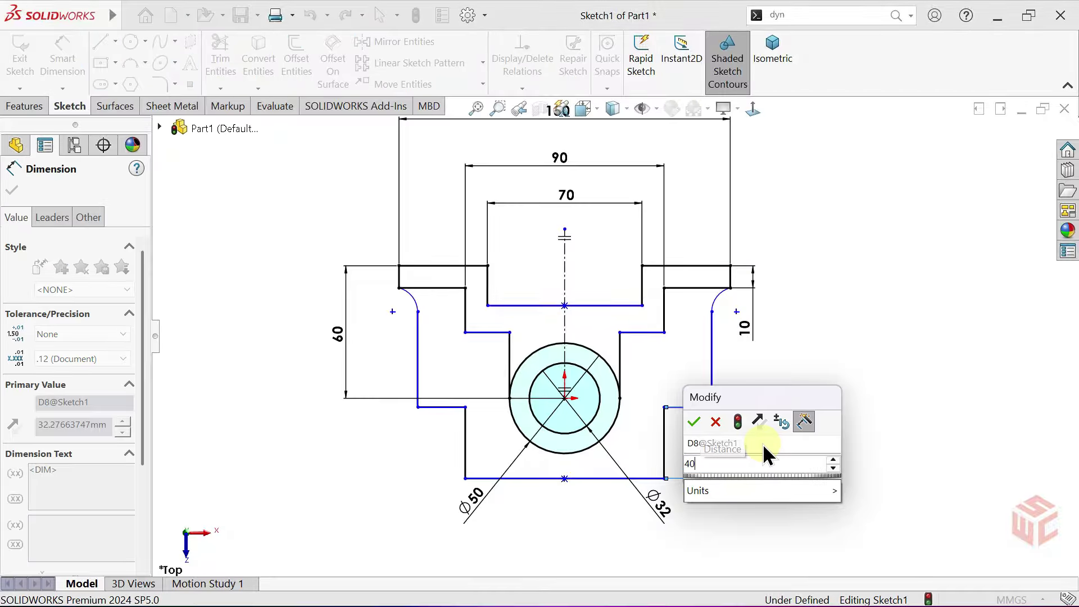
key("Return")
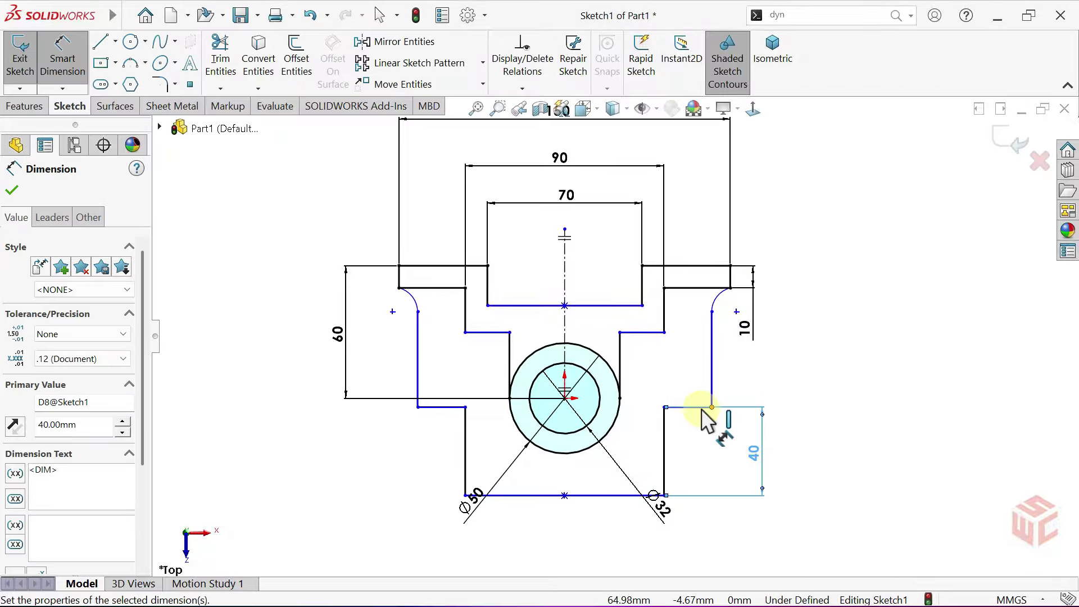
Step: Dimension the vertical distance from the right flange's lower edge to the horizontal shoulder line below it to 38 mm
left_click(700, 407)
left_click(703, 288)
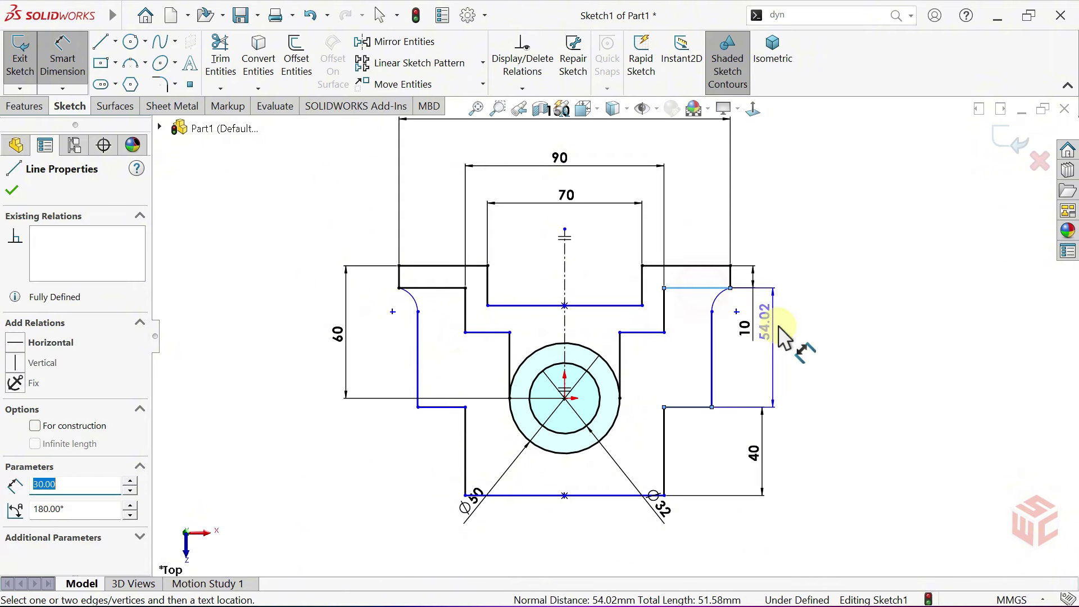
left_click(792, 340)
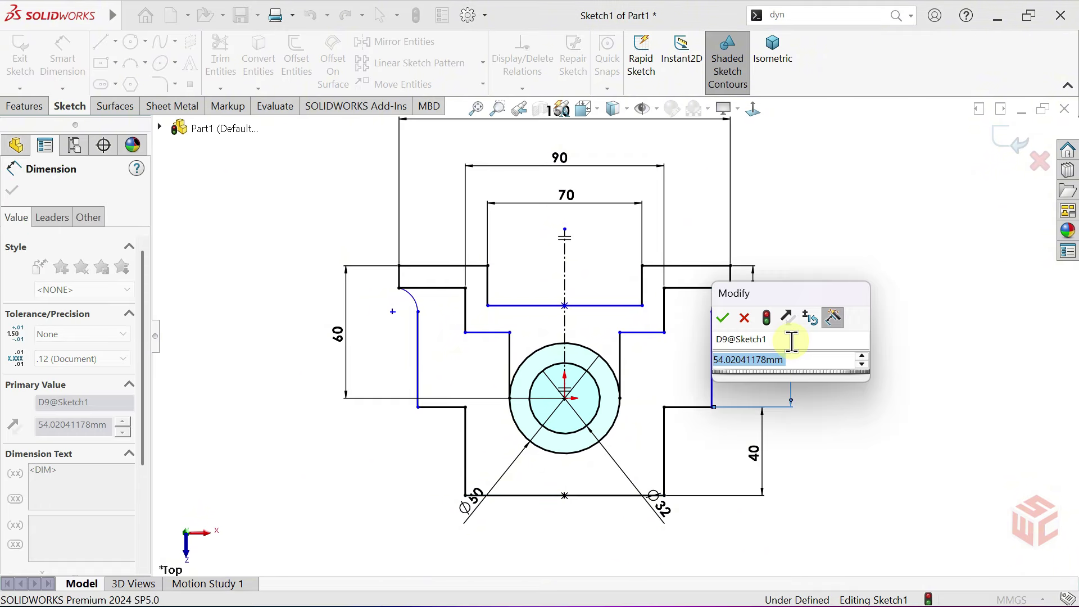
type("38")
key("Return")
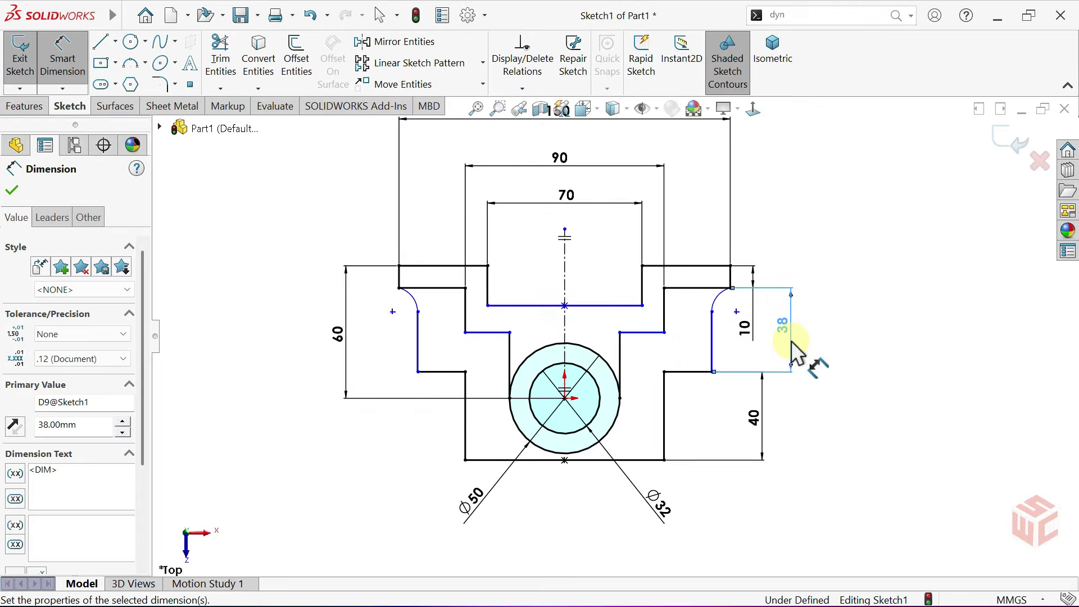
Step: Dimension the left vertical edge of the central recess to a depth of 25 mm
left_click(485, 287)
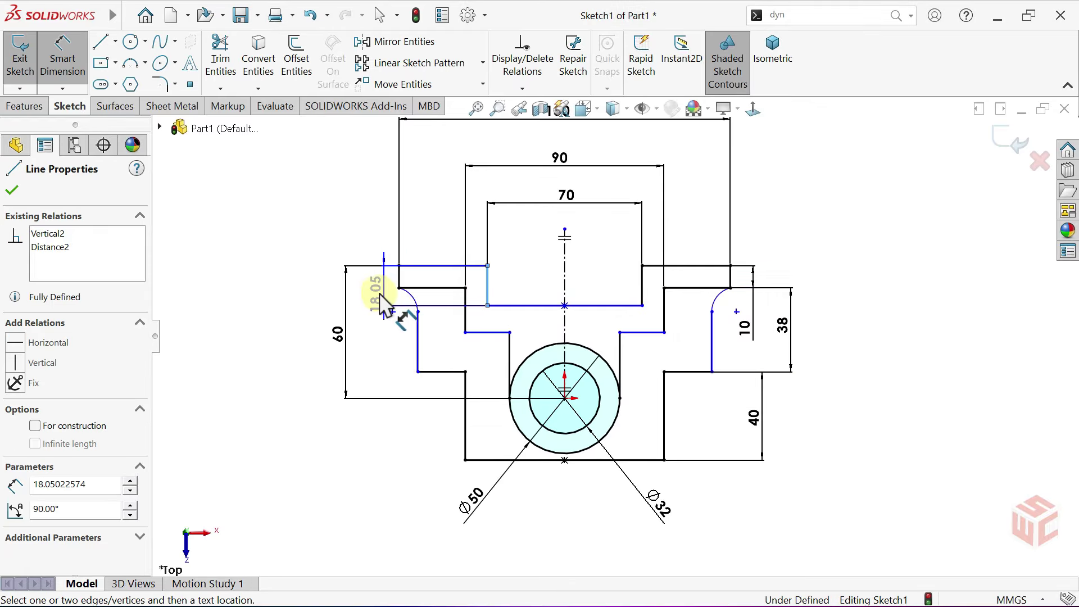
left_click(379, 325)
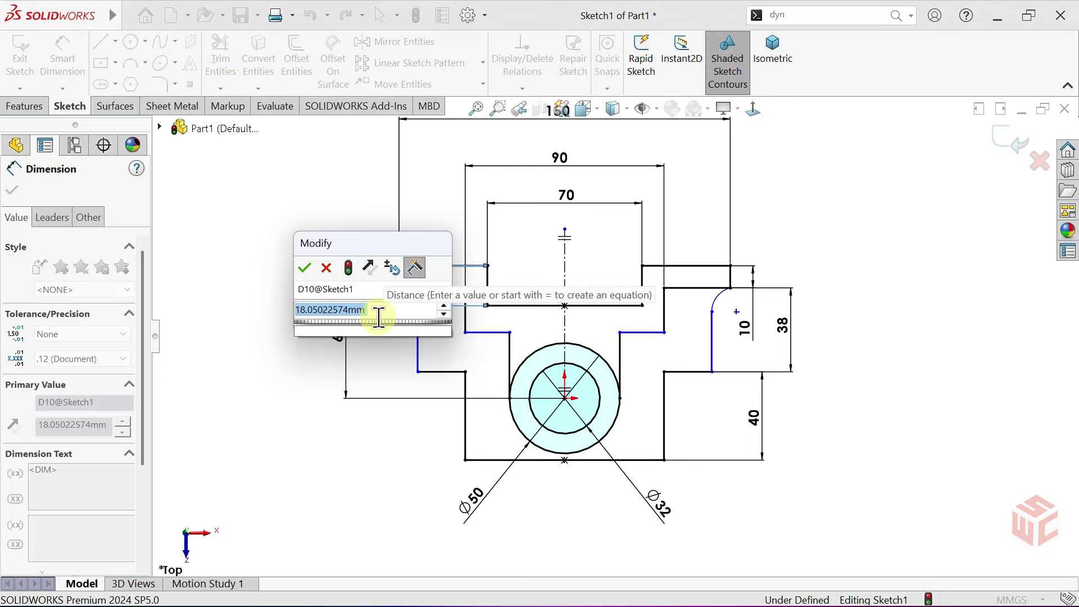
type("25")
key("Return")
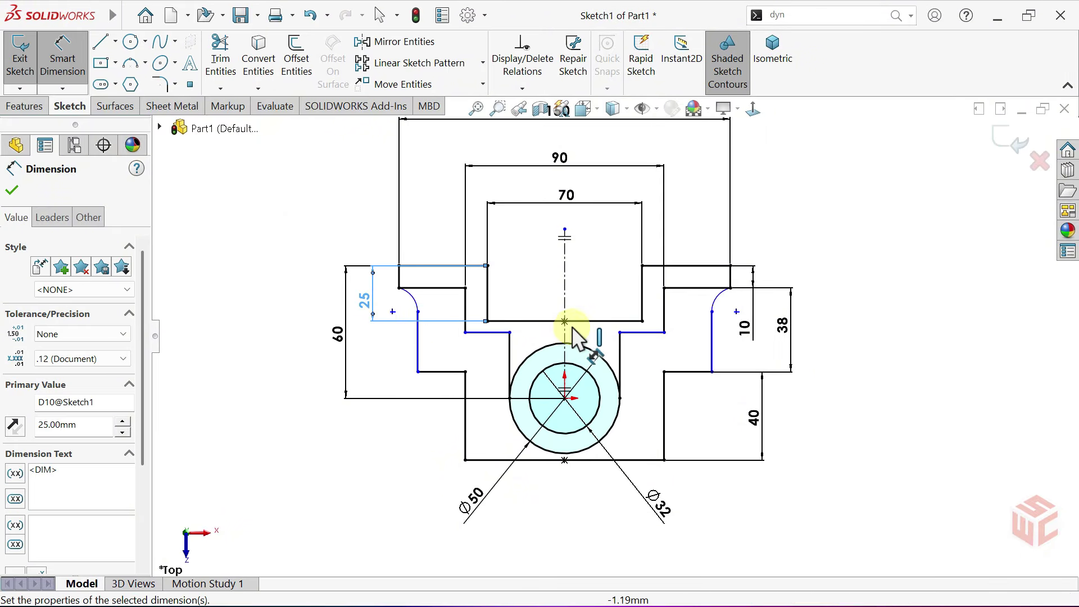
Step: Dimension the gap between the central recess floor and the right inner horizontal line to 10 mm and reposition its text
scroll(629, 321, "down", 3)
left_click(632, 324)
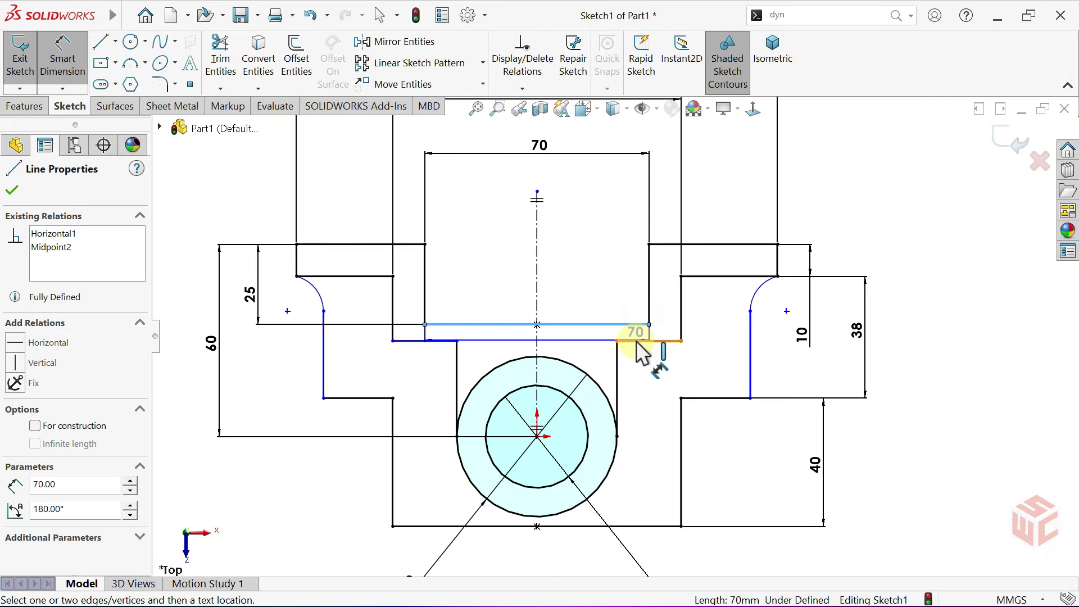
left_click(639, 341)
left_click(713, 301)
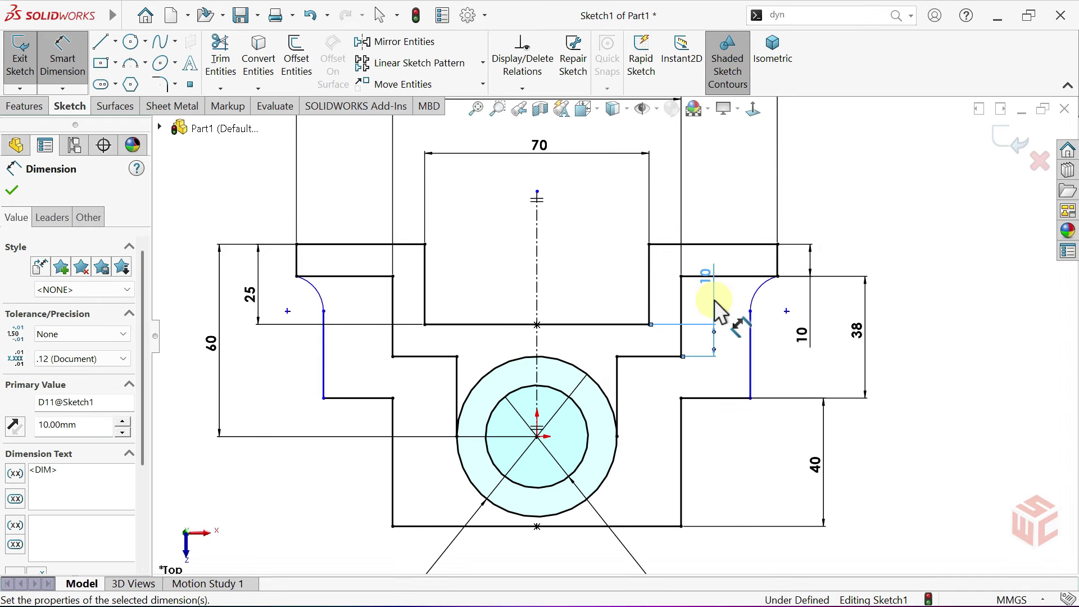
left_click_drag(712, 284, 710, 308)
Step: Dimension the radius of the arc under the right flange to 6 mm
left_click(759, 293)
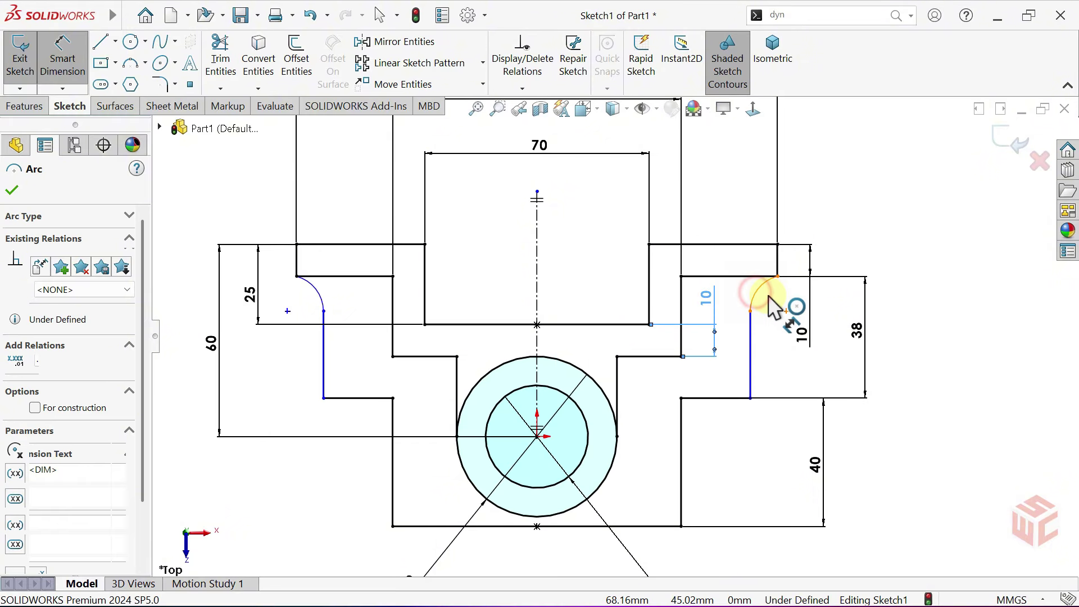
left_click(776, 332)
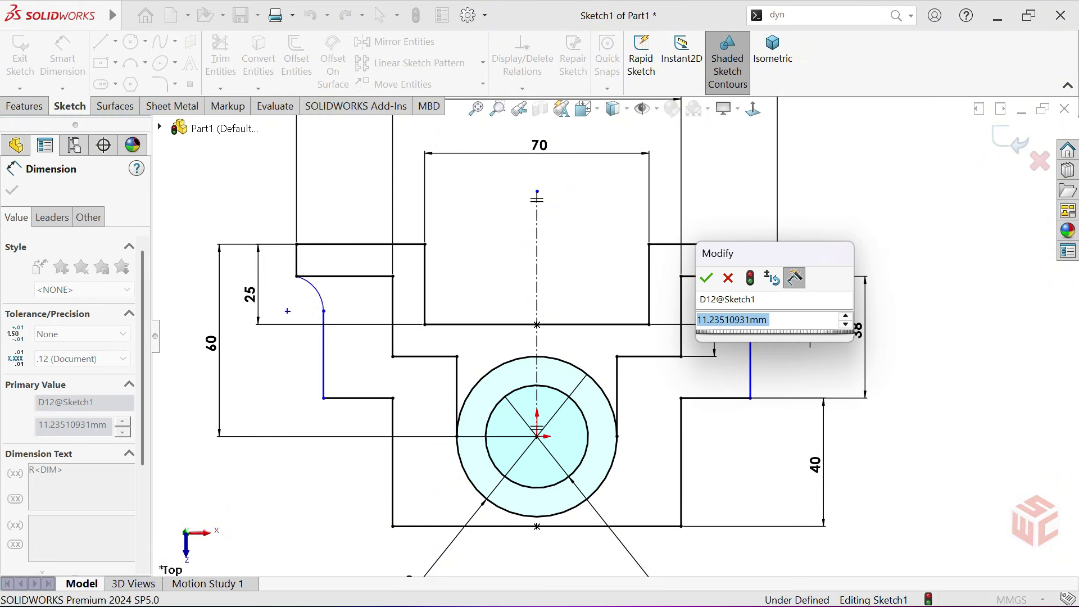
type("6")
key("Return")
Step: Dimension the width between the left and right vertical side lines below the flanges to 138 mm, placed beneath the profile
scroll(613, 337, "up", 2)
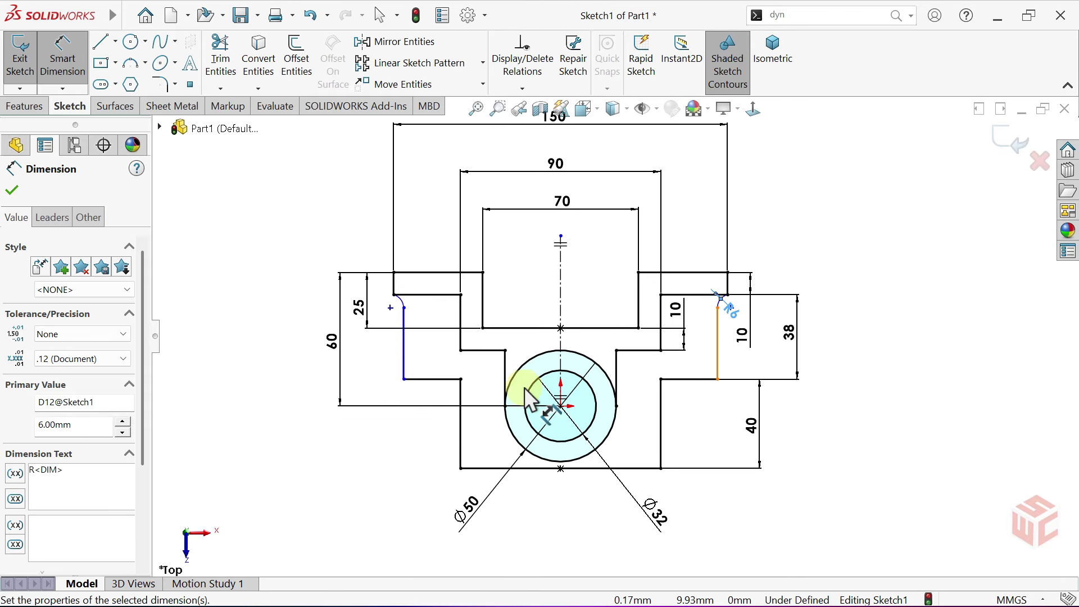
left_click(404, 371)
left_click(717, 354)
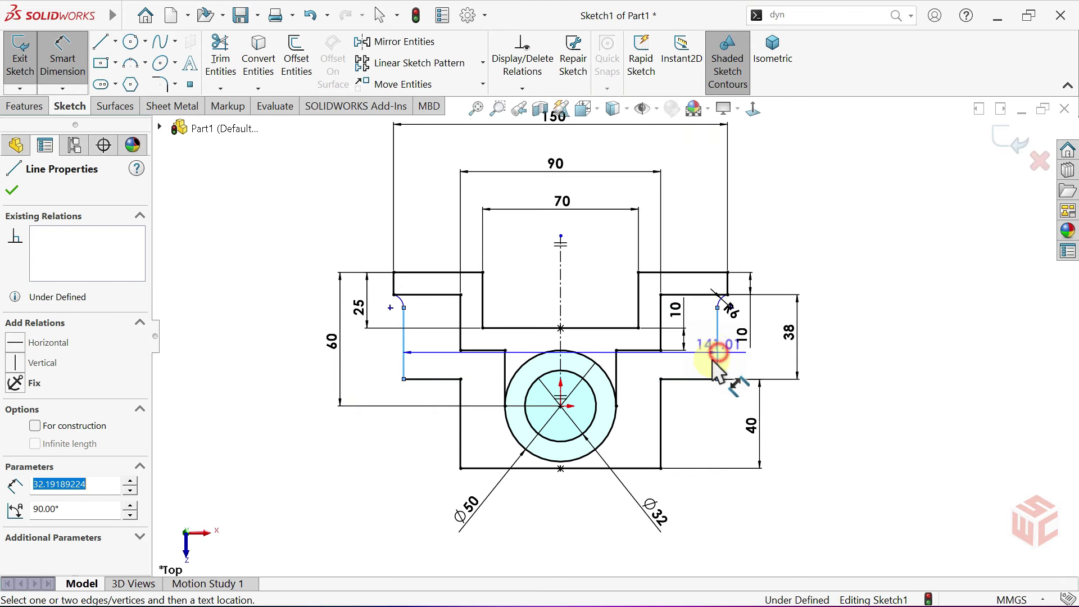
middle_click_drag(594, 492, 578, 432, "ctrl")
left_click(552, 508)
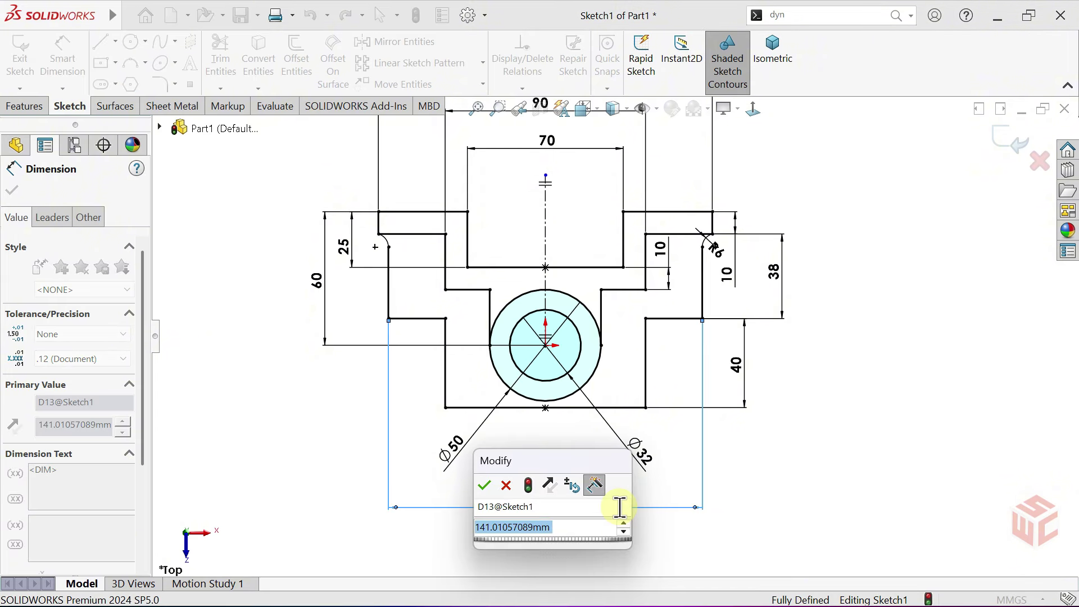
type("138")
key("Return")
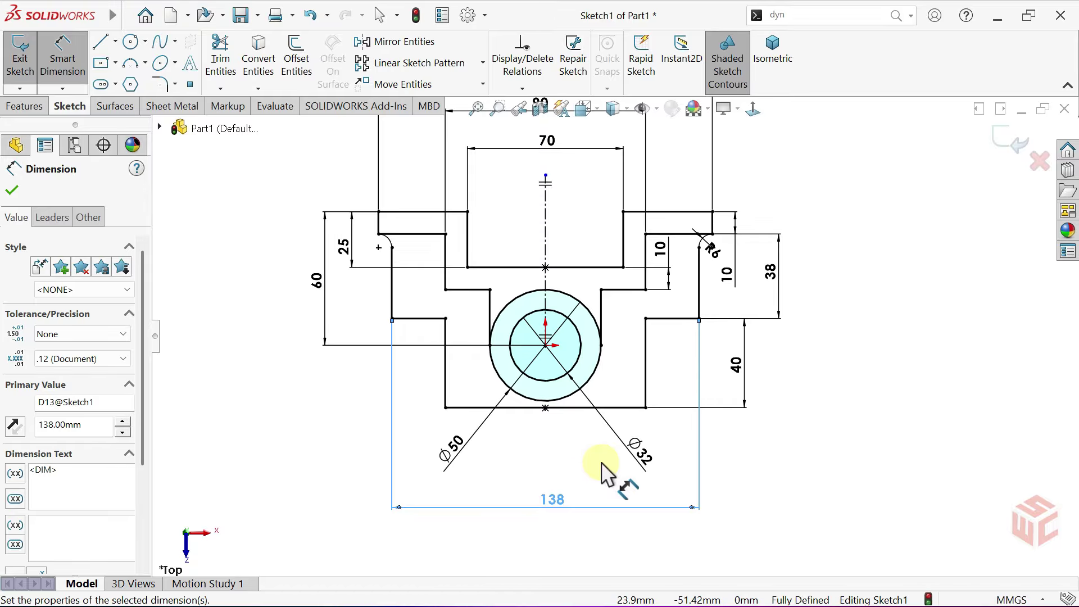
right_click(579, 452)
left_click(575, 459)
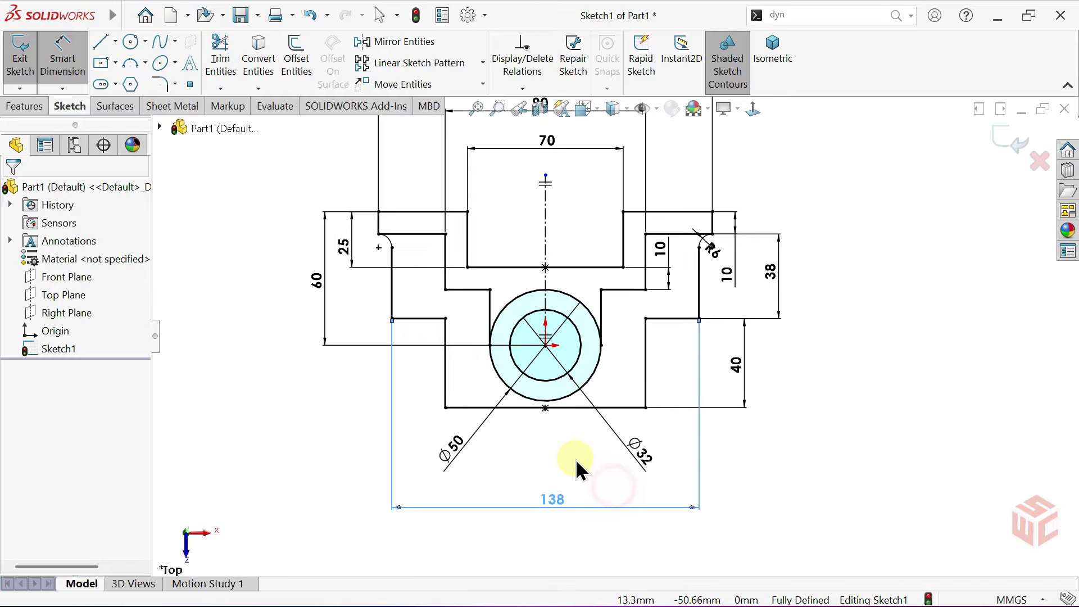
Step: Move the 150 mm overall width dimension slightly closer to the profile
key("z")
mouse_move(578, 453)
middle_mouse_down("ctrl")
mouse_move(601, 478)
mouse_move(596, 492)
middle_mouse_up("ctrl")
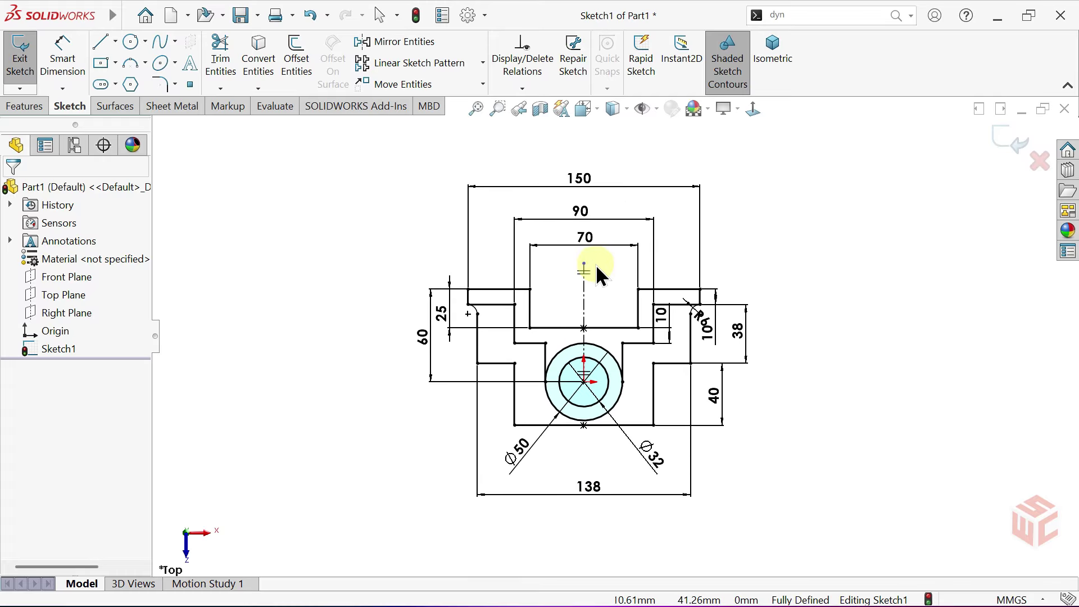
left_click(592, 189)
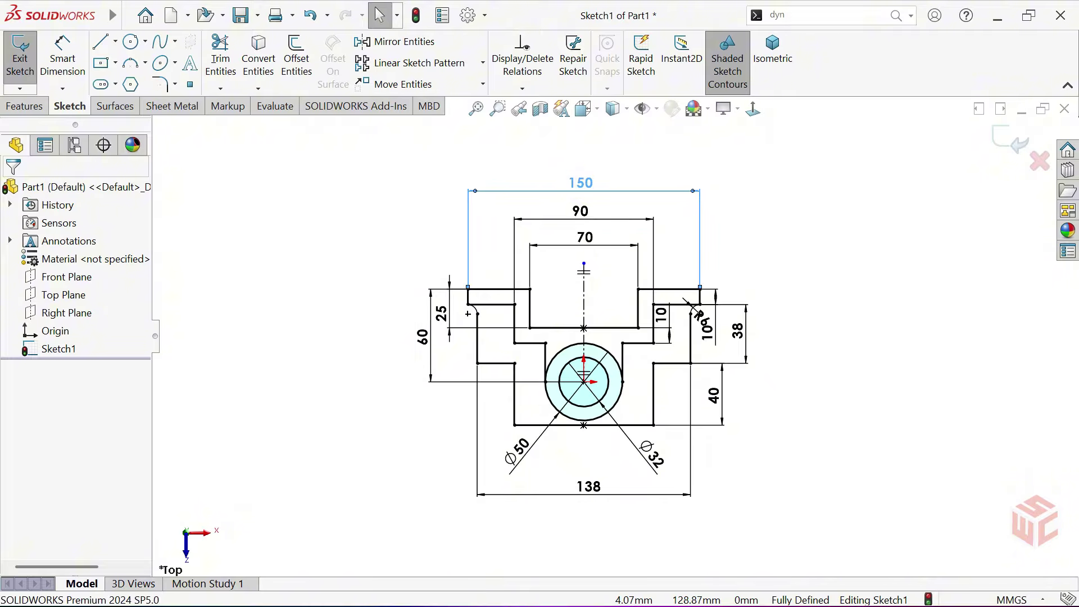
left_click(521, 170)
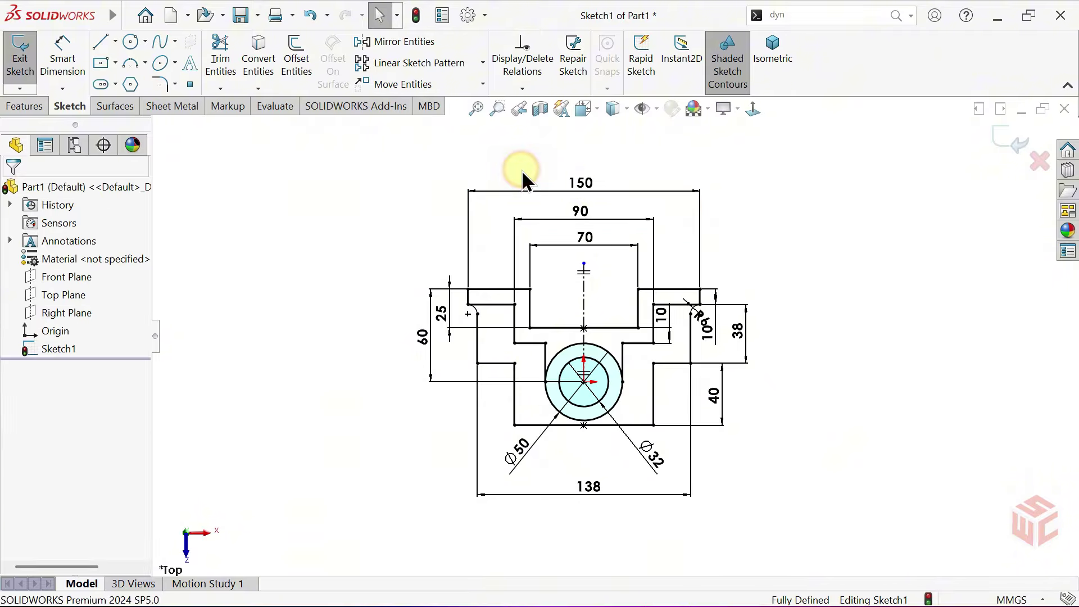
Step: Add 3 mm sketch fillets to both lower corners of the central recess and both inner corners beside the circles, accepting the relation changes
left_click(161, 84)
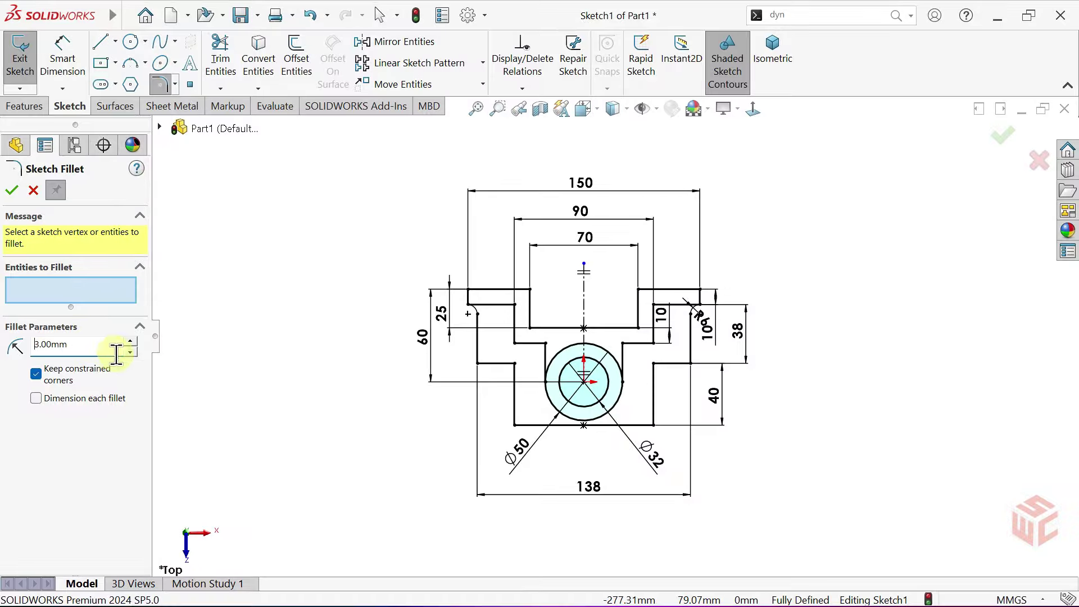
scroll(591, 338, "down", 4)
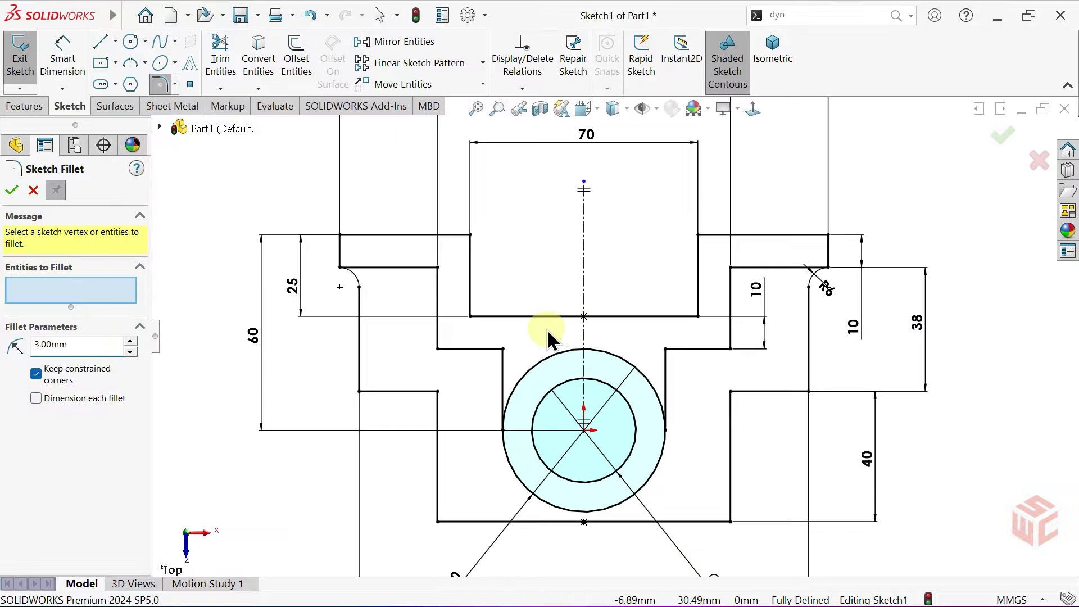
left_click(471, 316)
left_click(571, 328)
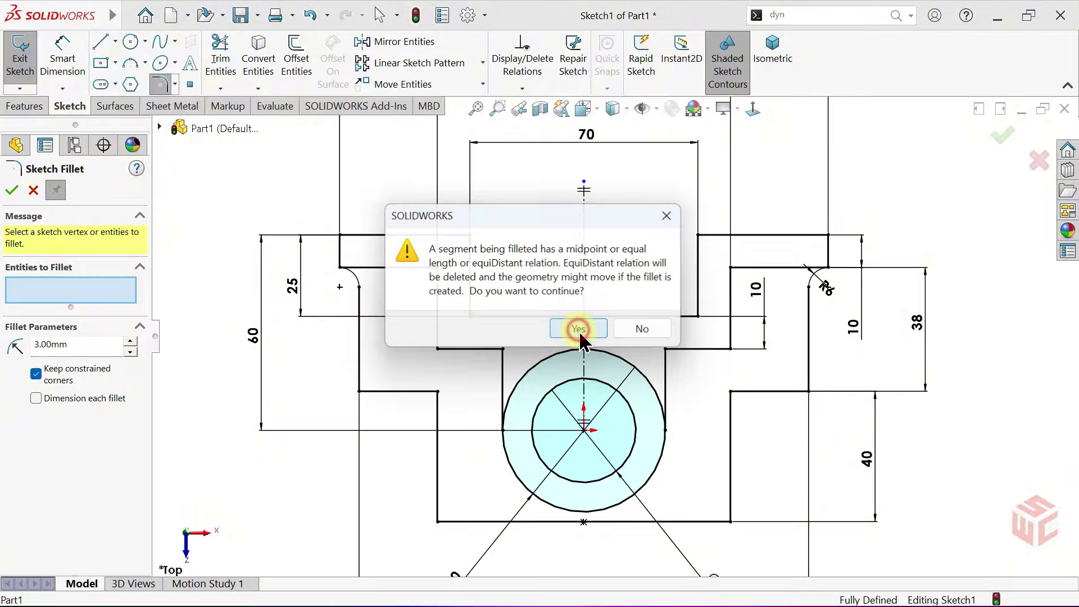
left_click(697, 316)
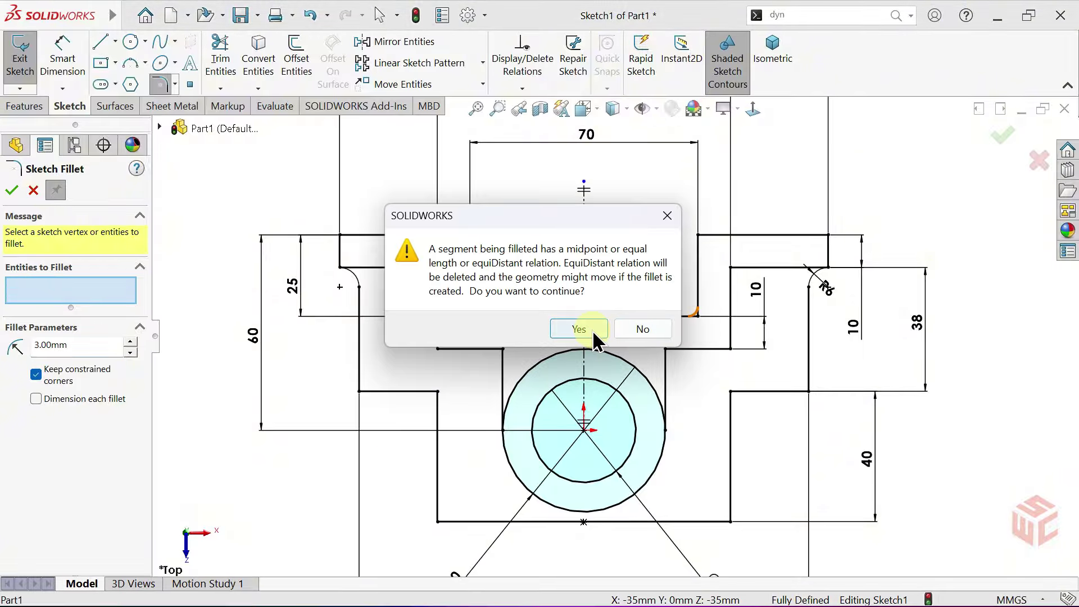
left_click(574, 328)
left_click(665, 349)
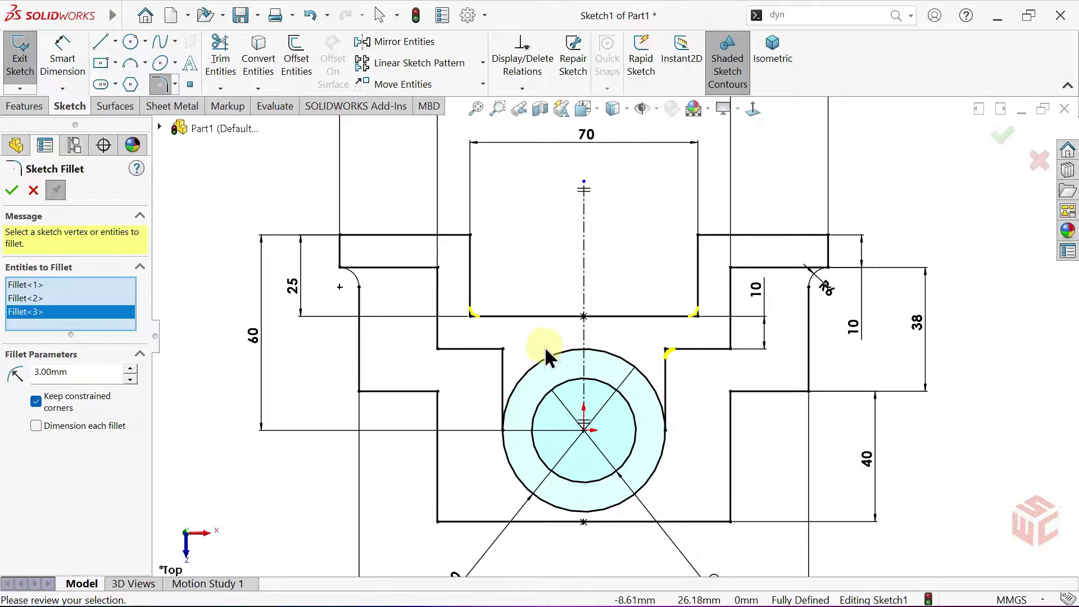
left_click(502, 349)
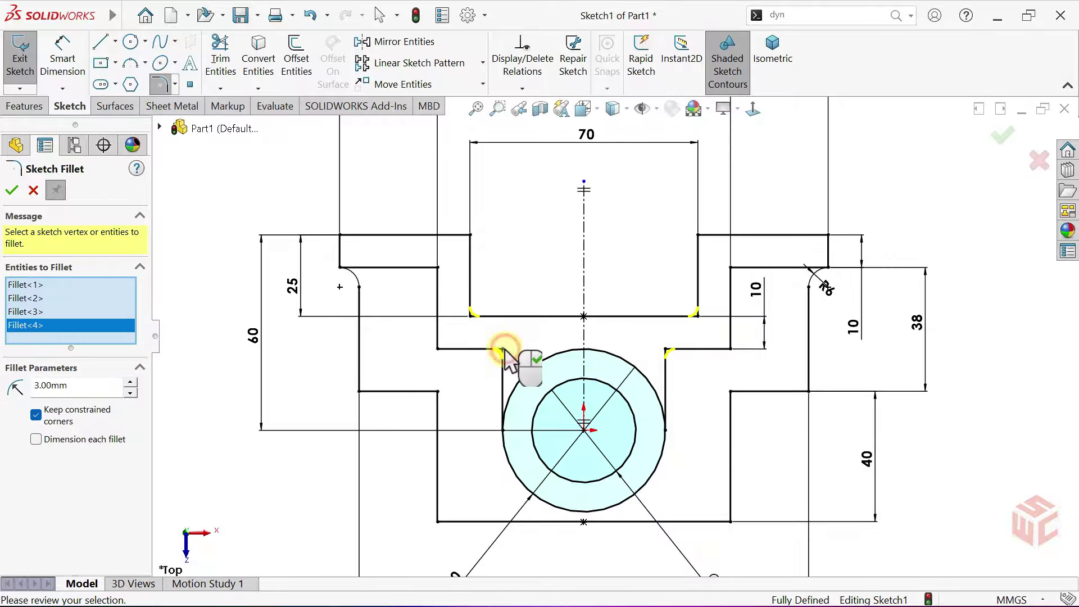
left_click(11, 190)
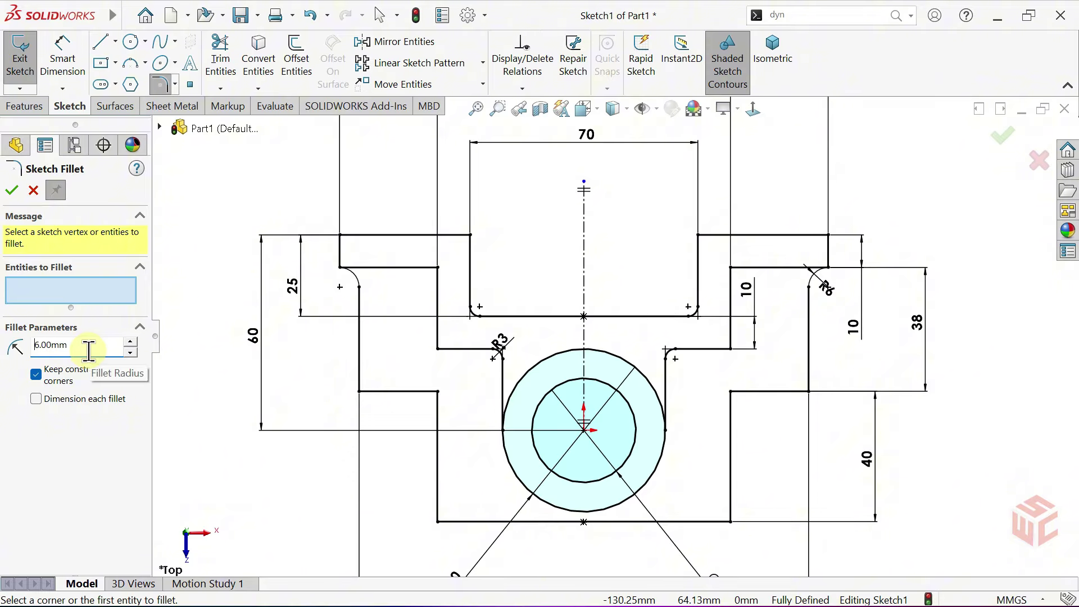
Step: Add 6 mm sketch fillets to the two corners where the flanges' lower edges meet the inner vertical lines
left_click(437, 268)
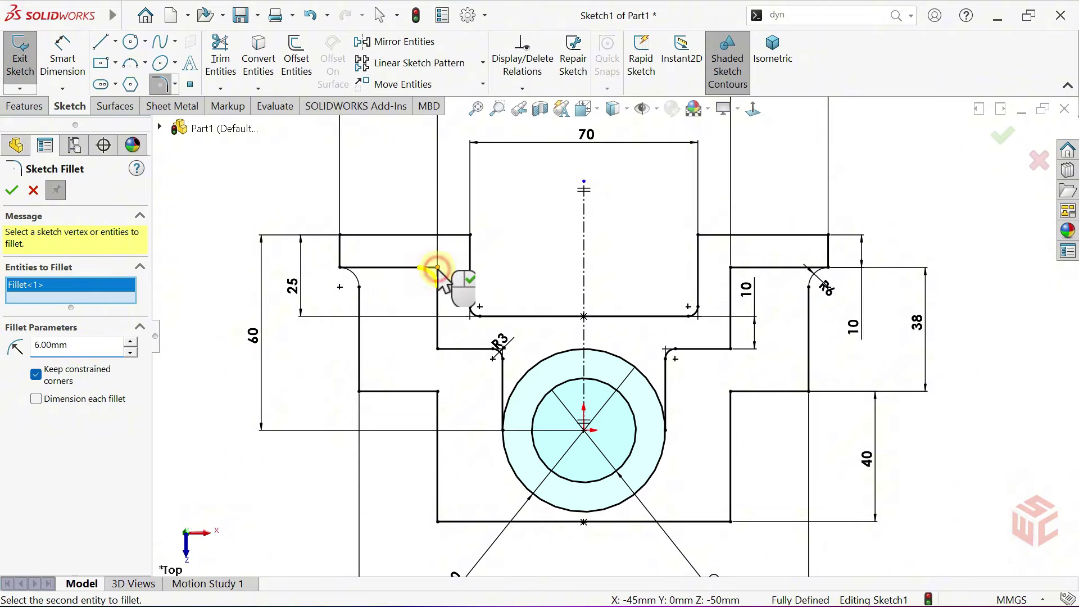
left_click(729, 268)
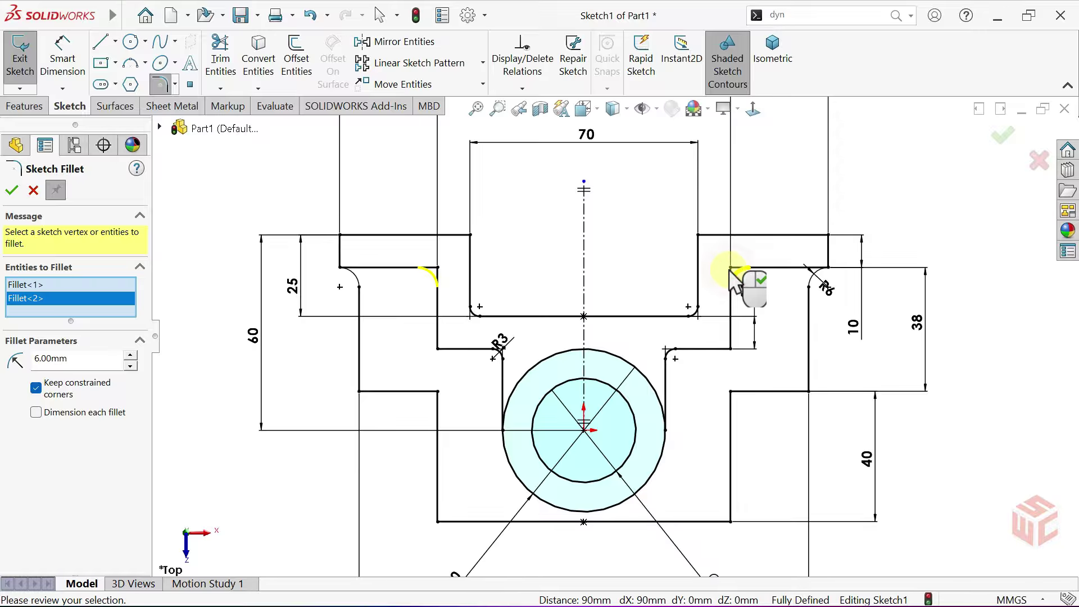
left_click(12, 191)
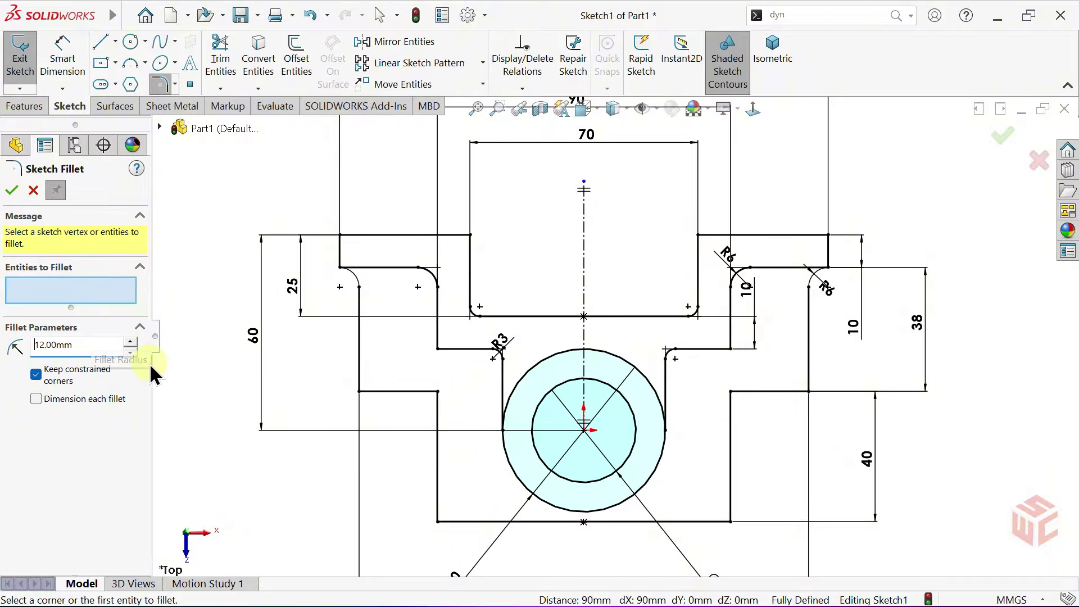
Step: Add 12 mm sketch fillets to the inner step corners and outer shoulder corners on both sides, and finish filleting
left_click(438, 352)
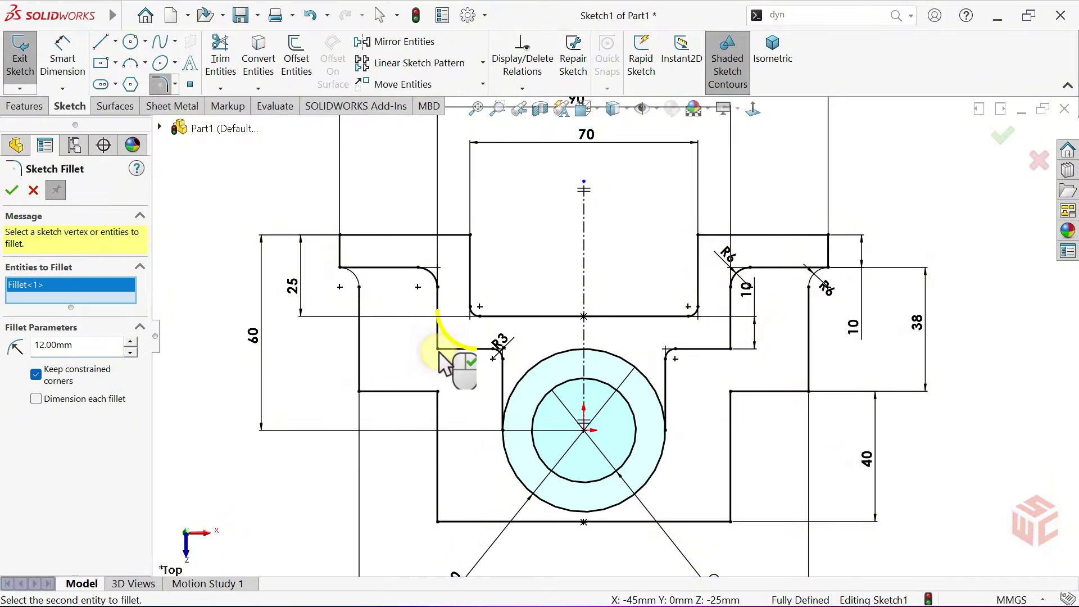
left_click(439, 392)
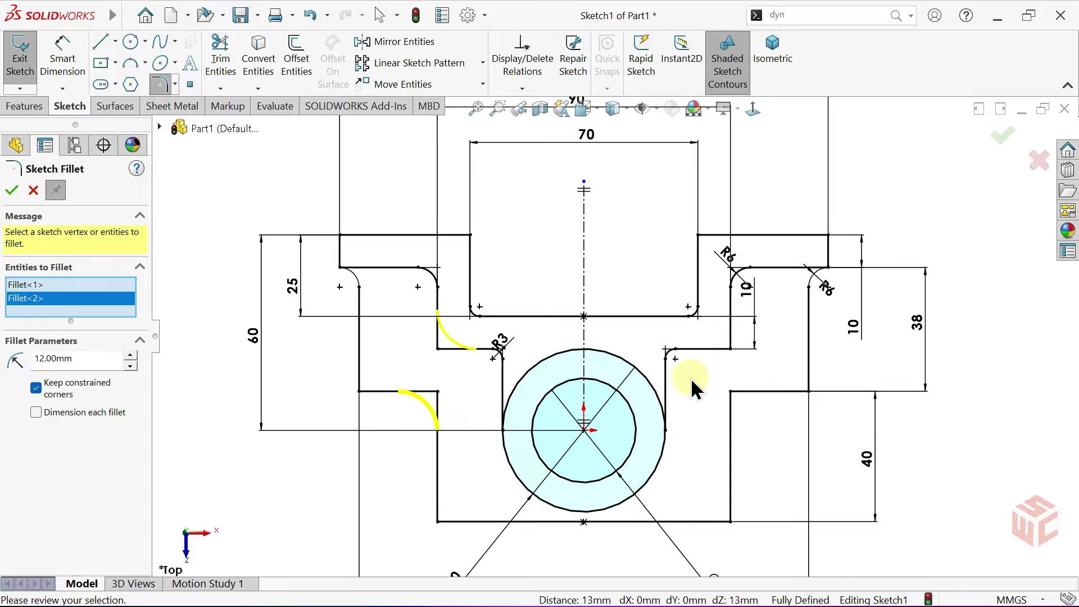
left_click(730, 349)
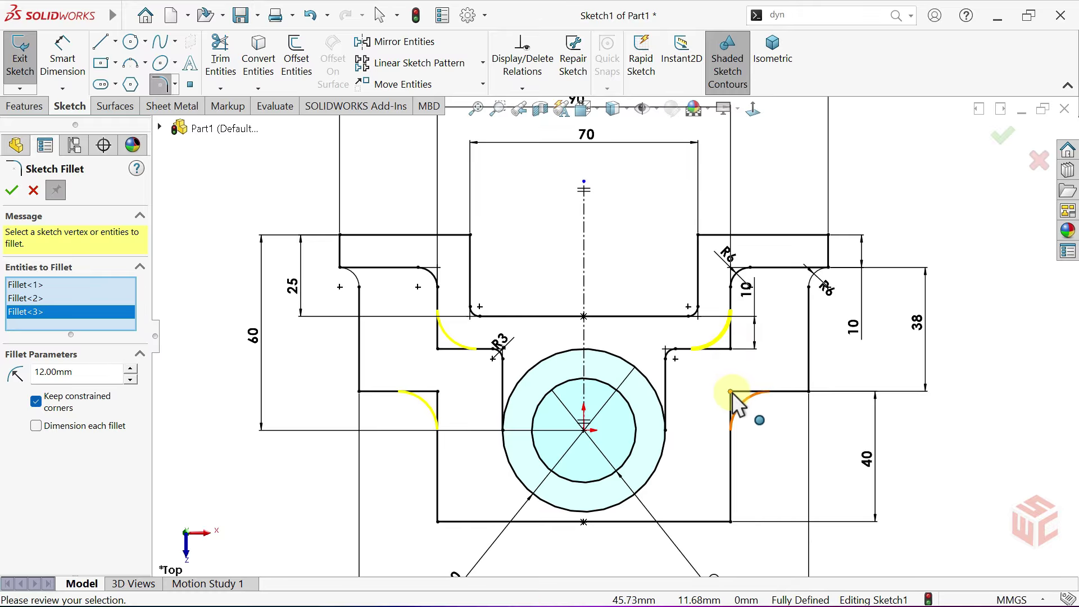
left_click(730, 391)
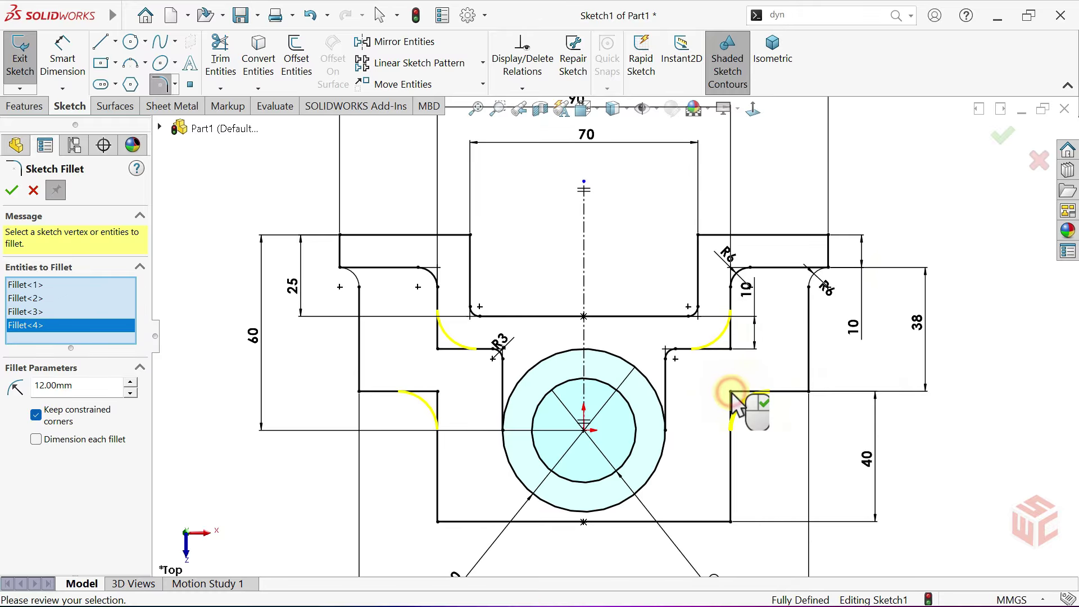
left_click(11, 192)
left_click(33, 193)
Step: Extrude the two sketch regions forming the stepped wall on both sides of the centerline 35 mm upward from the sketch plane
scroll(473, 366, "up", 2)
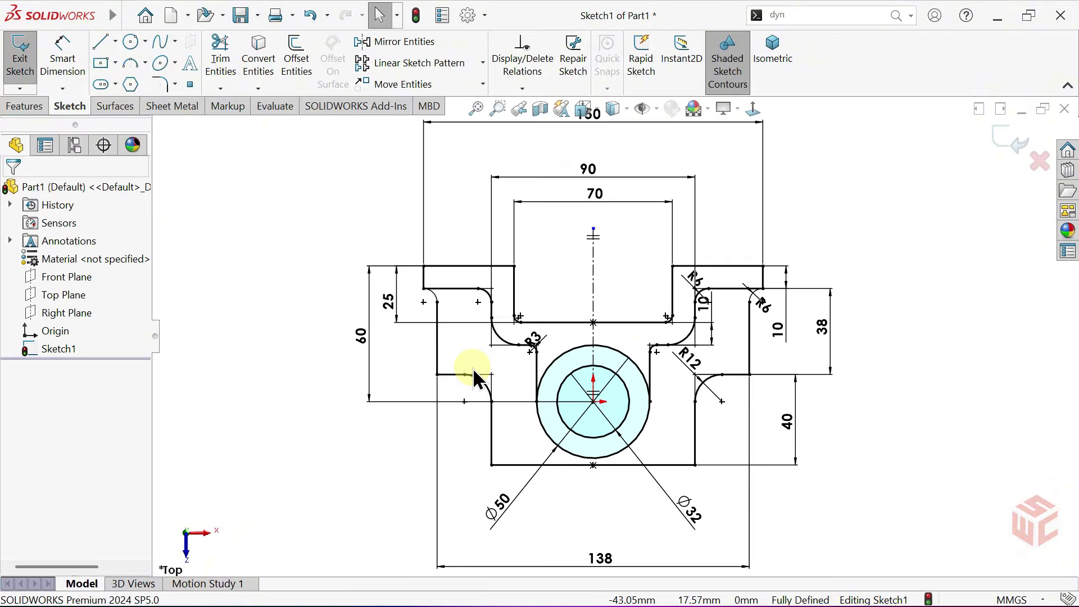
left_click(772, 73)
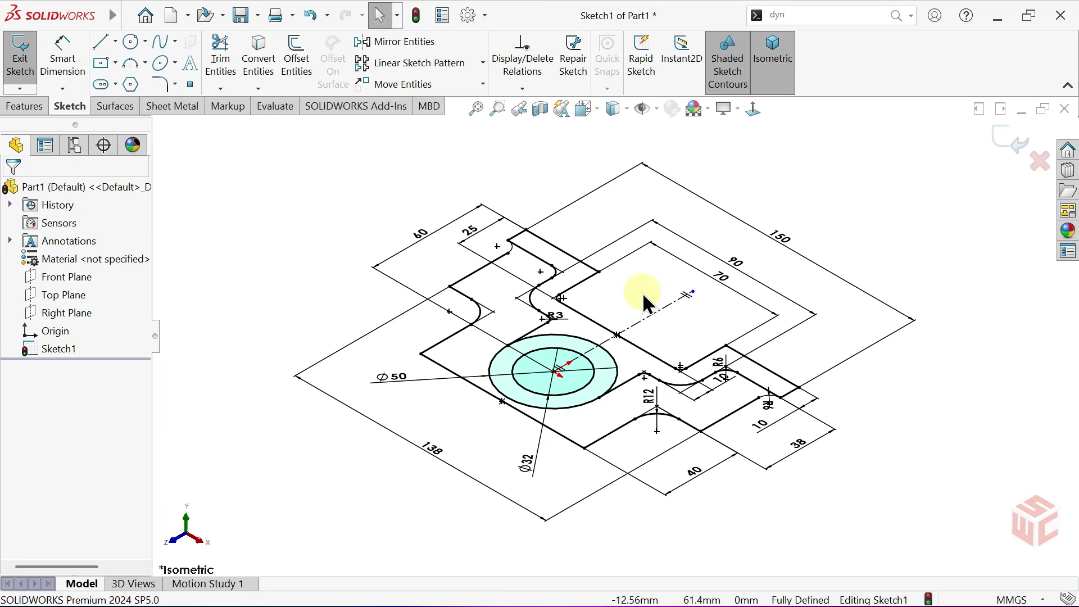
left_click(22, 107)
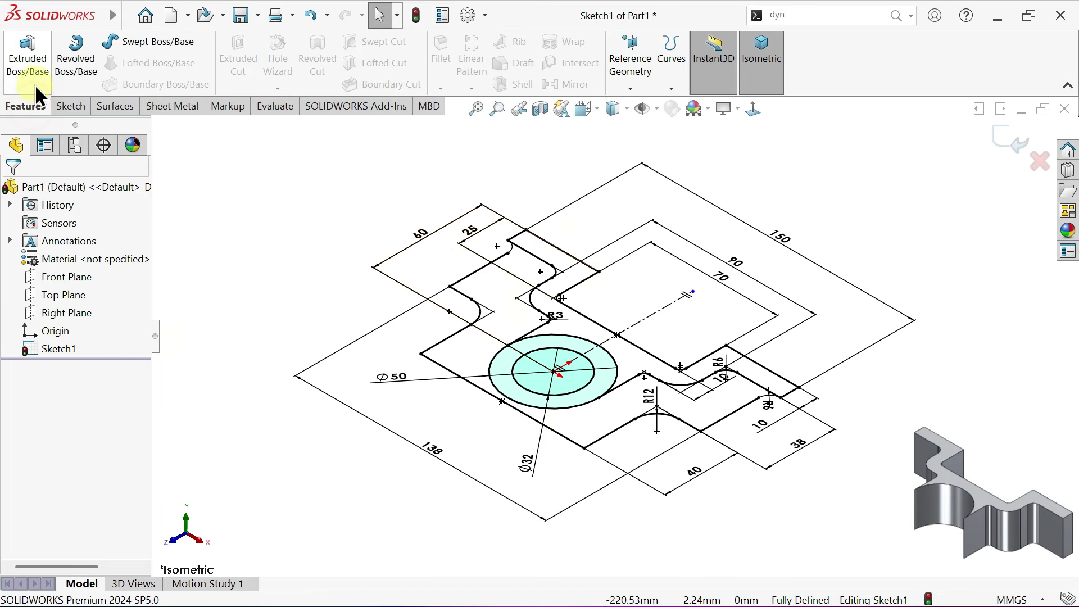
left_click(28, 57)
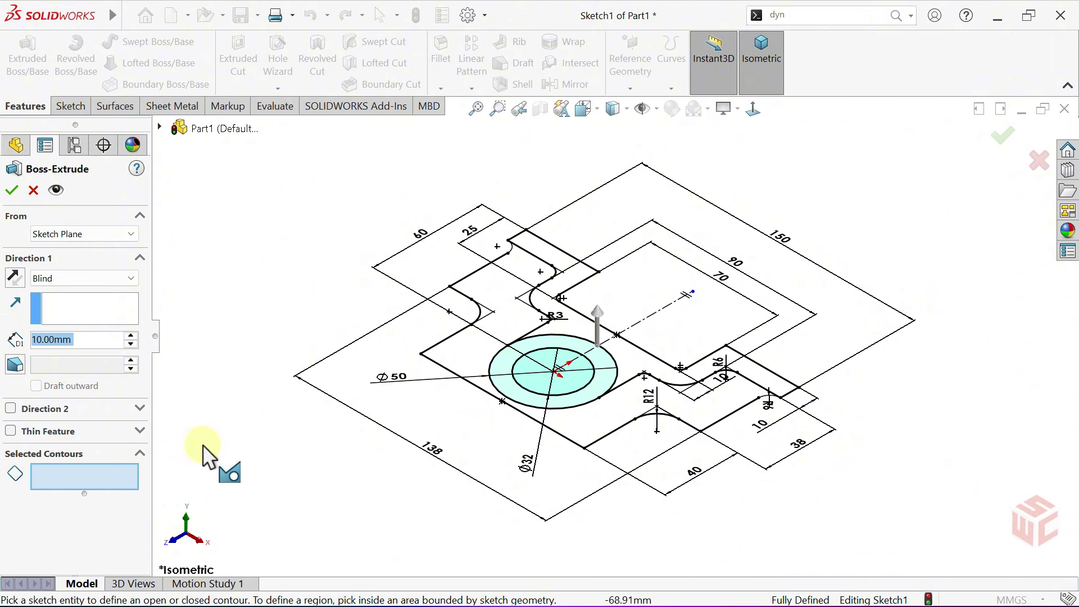
left_click(569, 331)
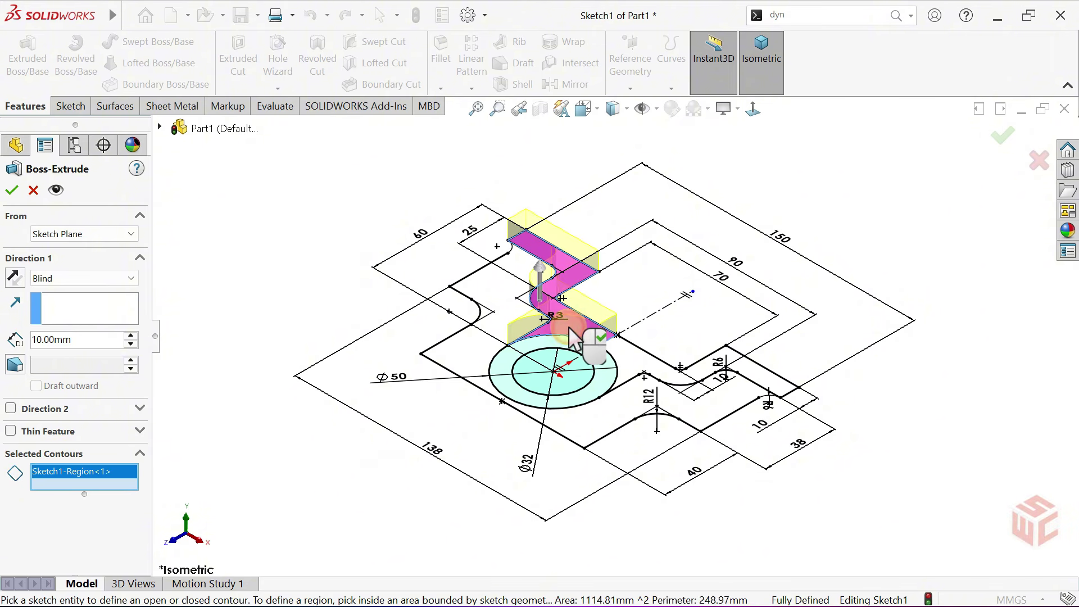
left_click(627, 356)
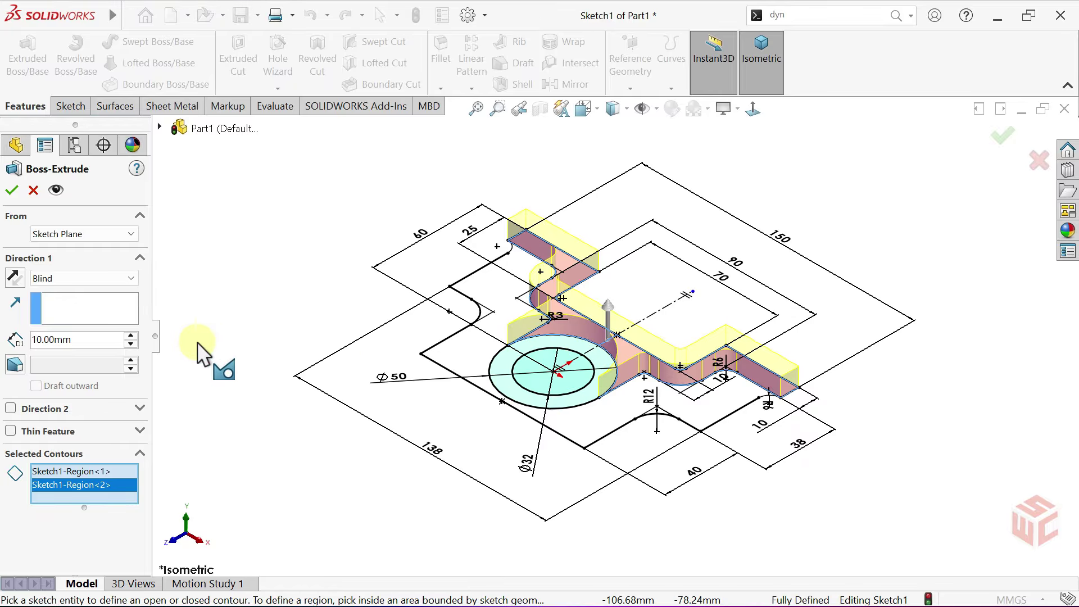
left_click(88, 339)
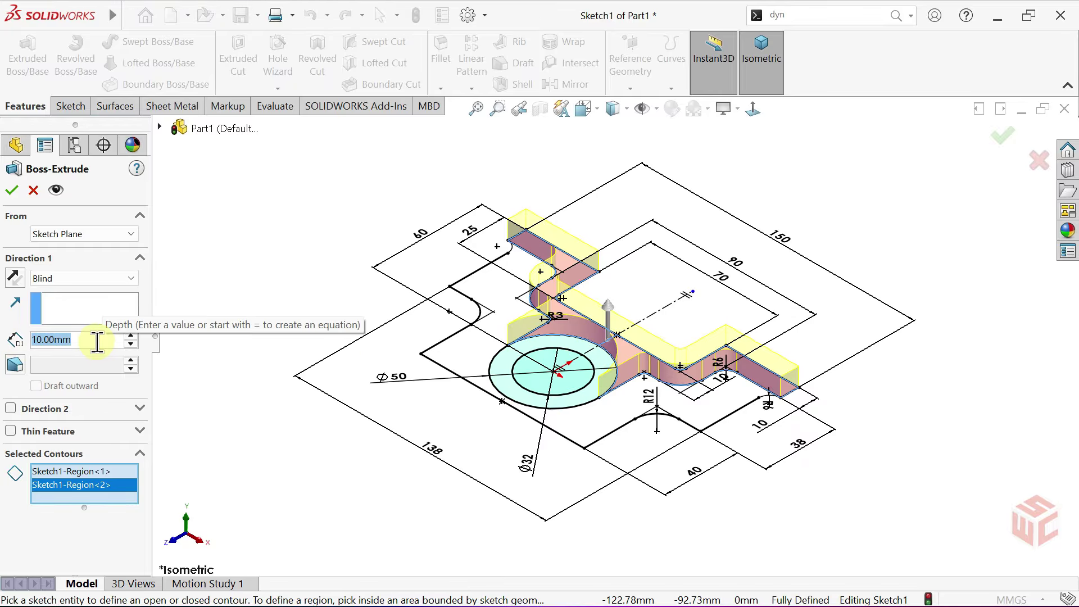
type("35")
key("Return")
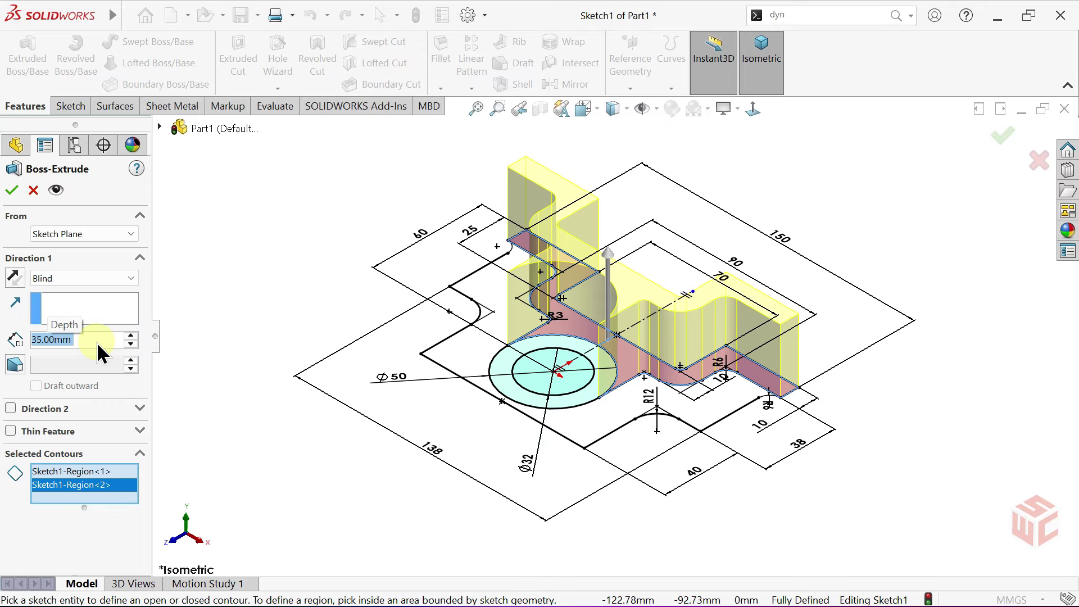
left_click(12, 190)
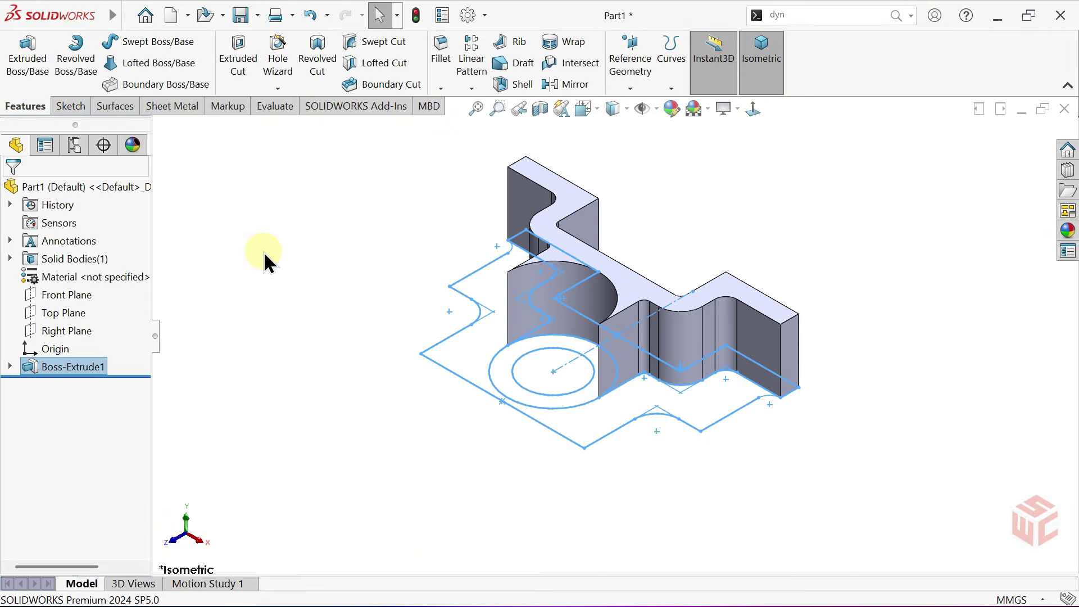
left_click(315, 274)
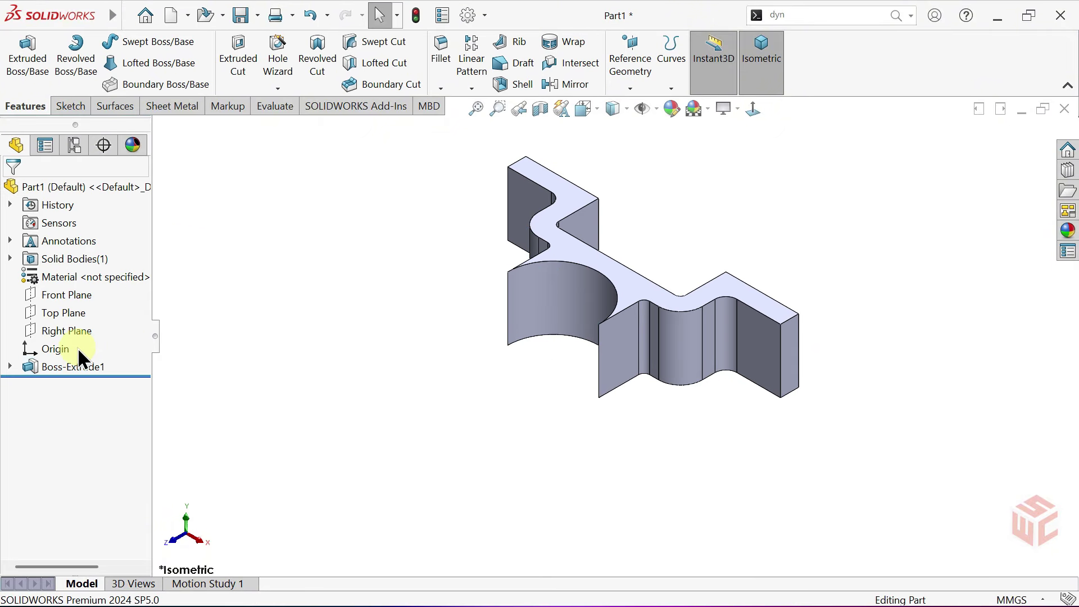
Step: Reuse the base sketch to extrude the ring between the 50 mm and 32 mm circles 45 mm, merged with the wall
left_click(10, 367)
left_click(73, 387)
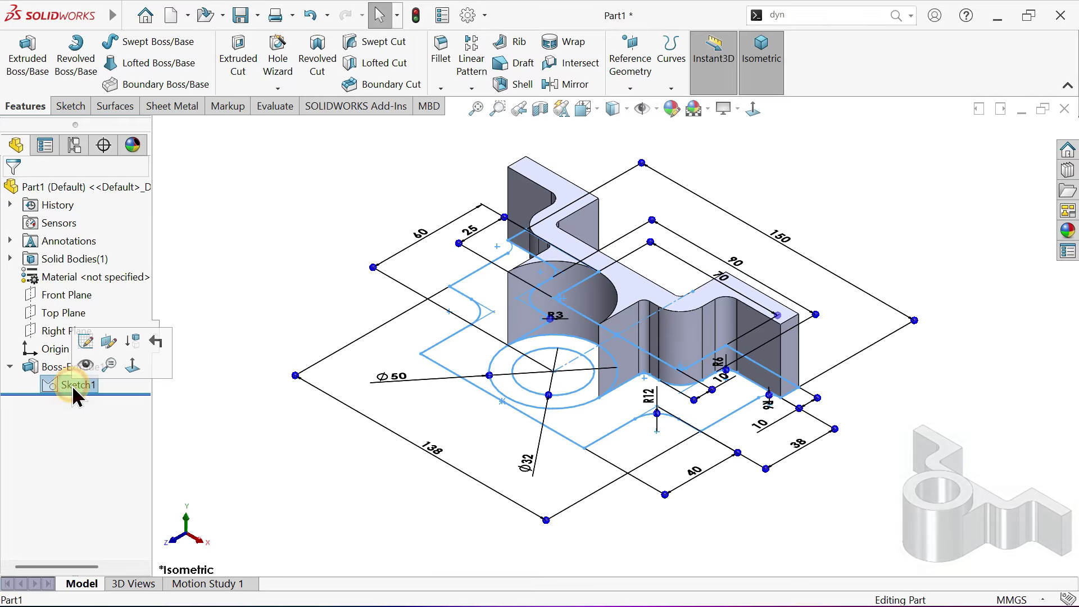
left_click(27, 53)
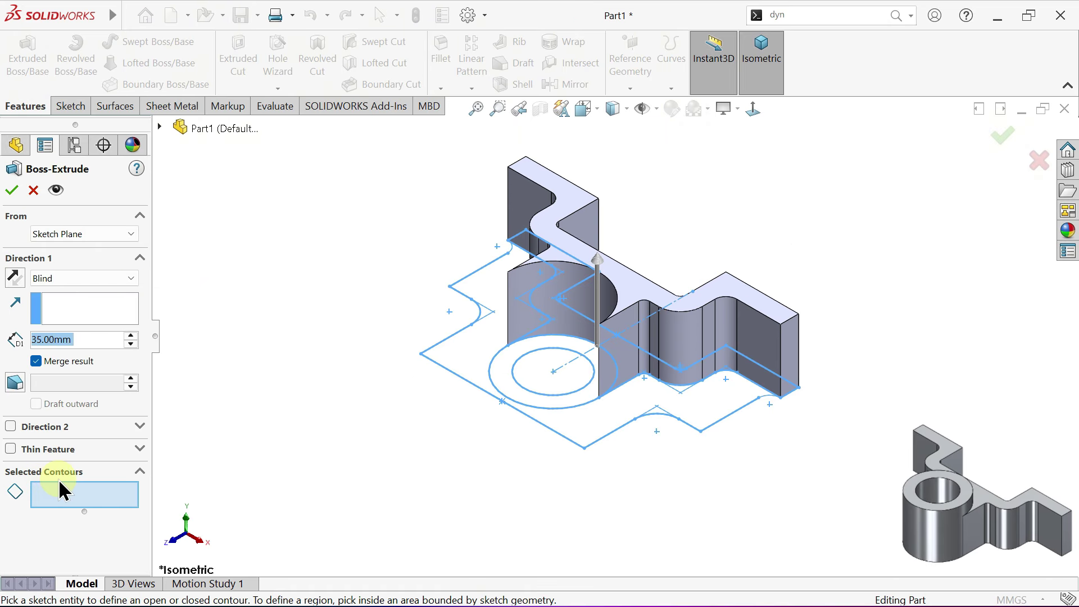
left_click(504, 369)
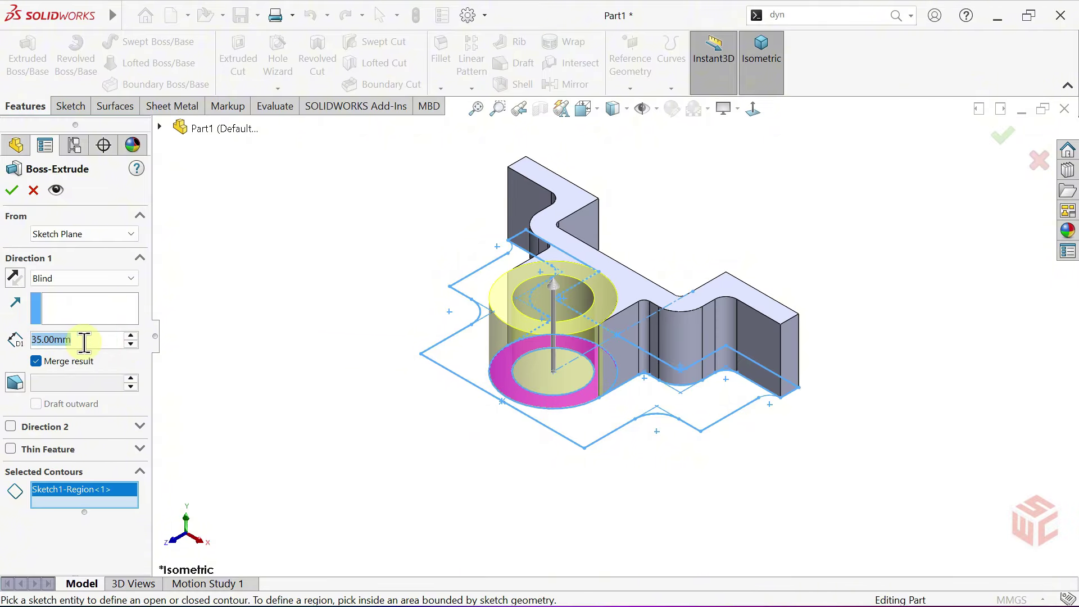
type("45")
key("Return")
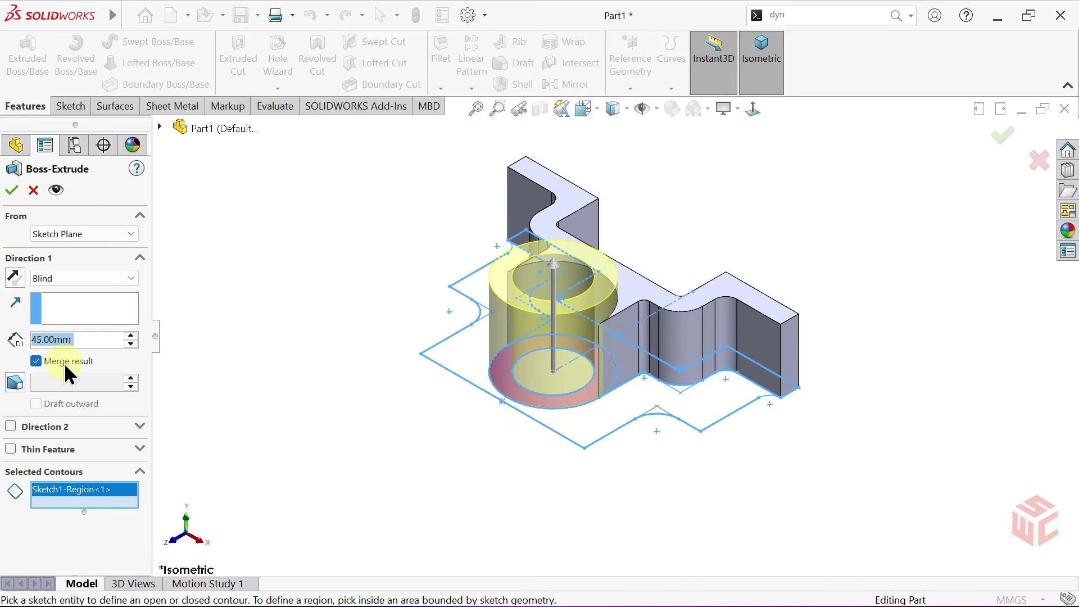
left_click(11, 191)
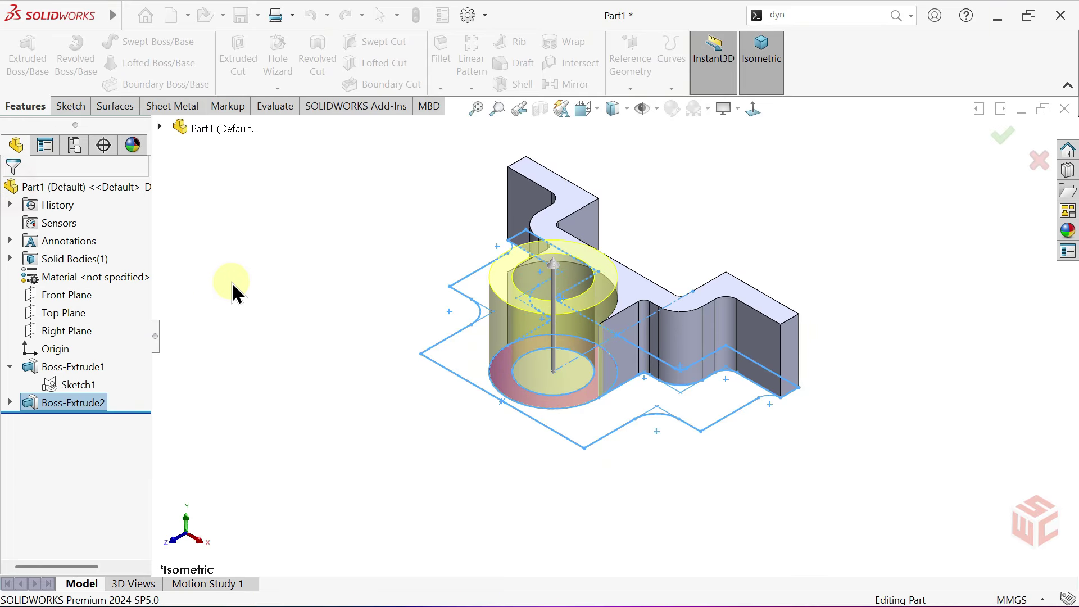
left_click(336, 302)
Step: Extrude the base plate region around the cylinder 10 mm from the same base sketch, merging it with the body
left_click(76, 382)
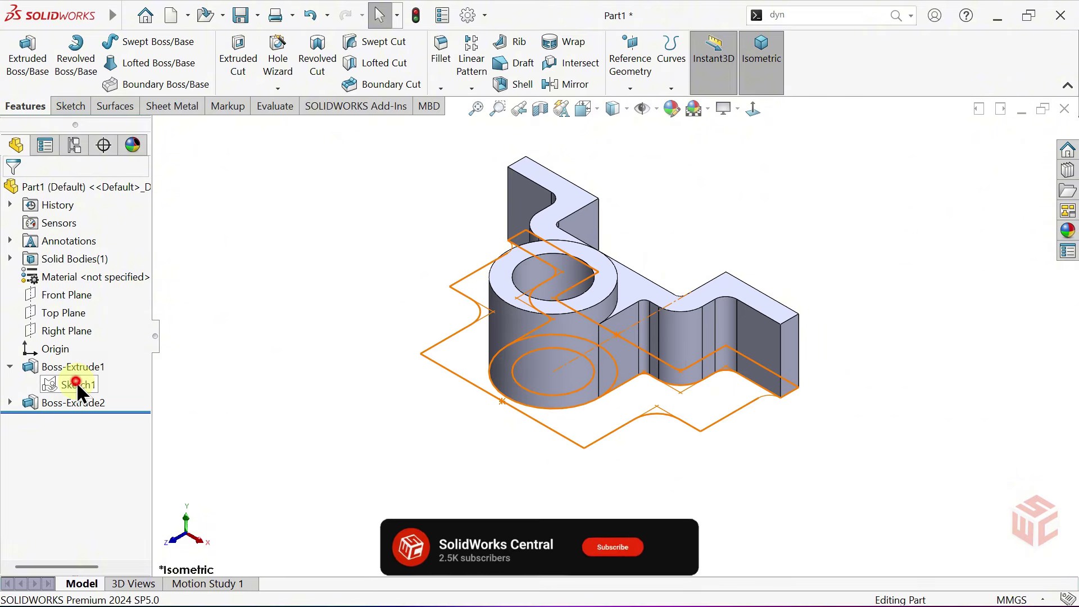
left_click(28, 71)
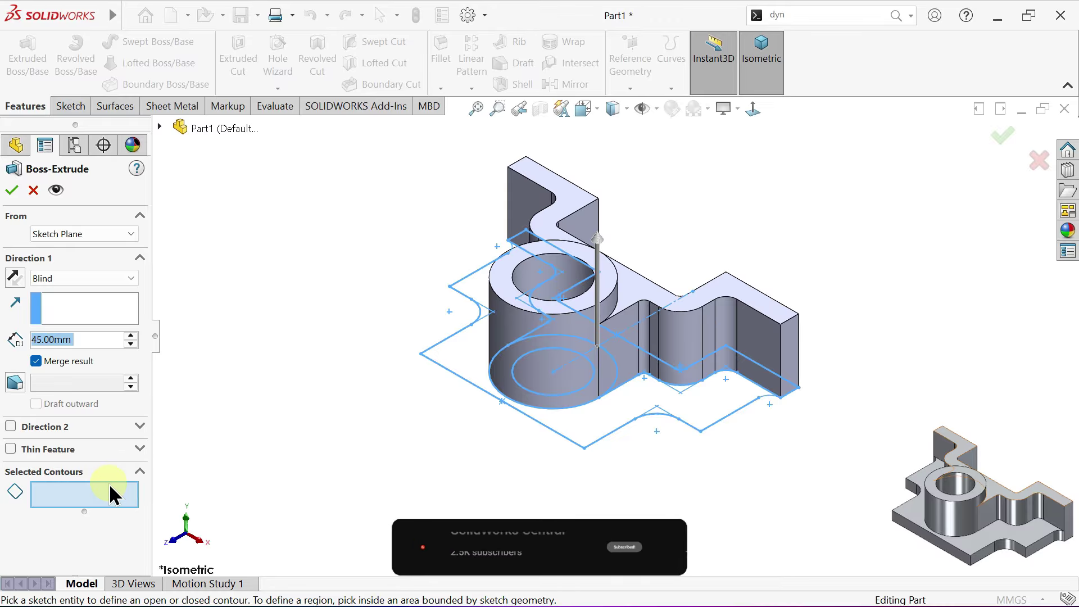
left_click(459, 359)
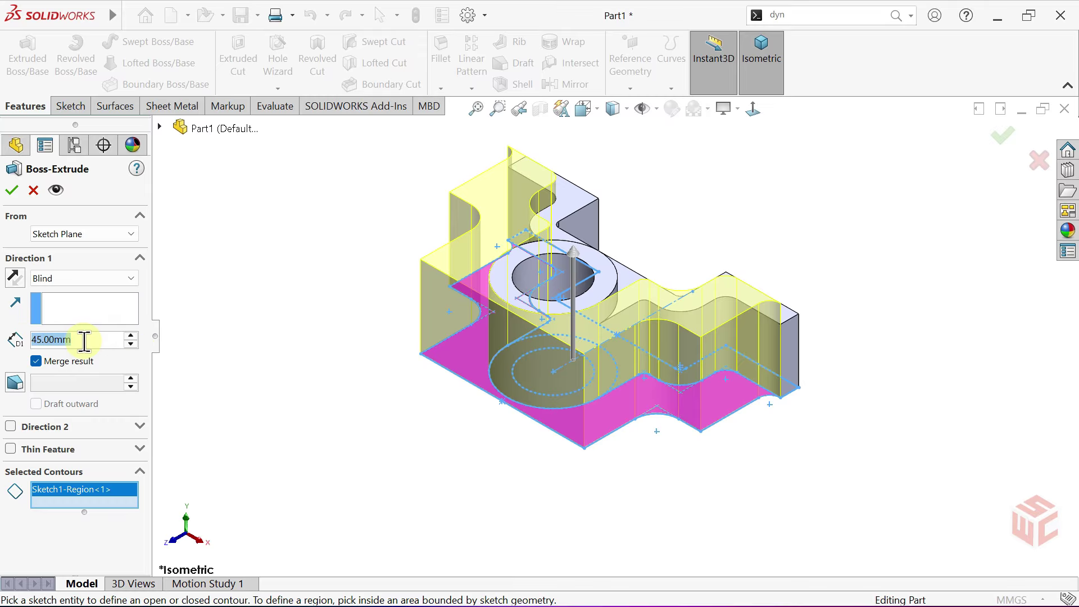
type("10")
key("Return")
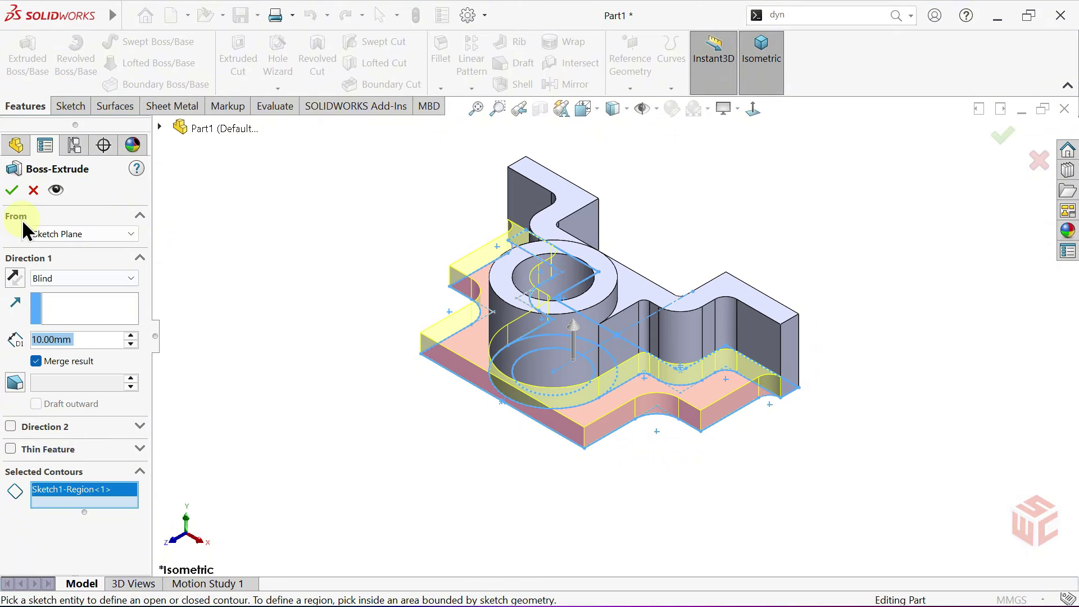
left_click(11, 190)
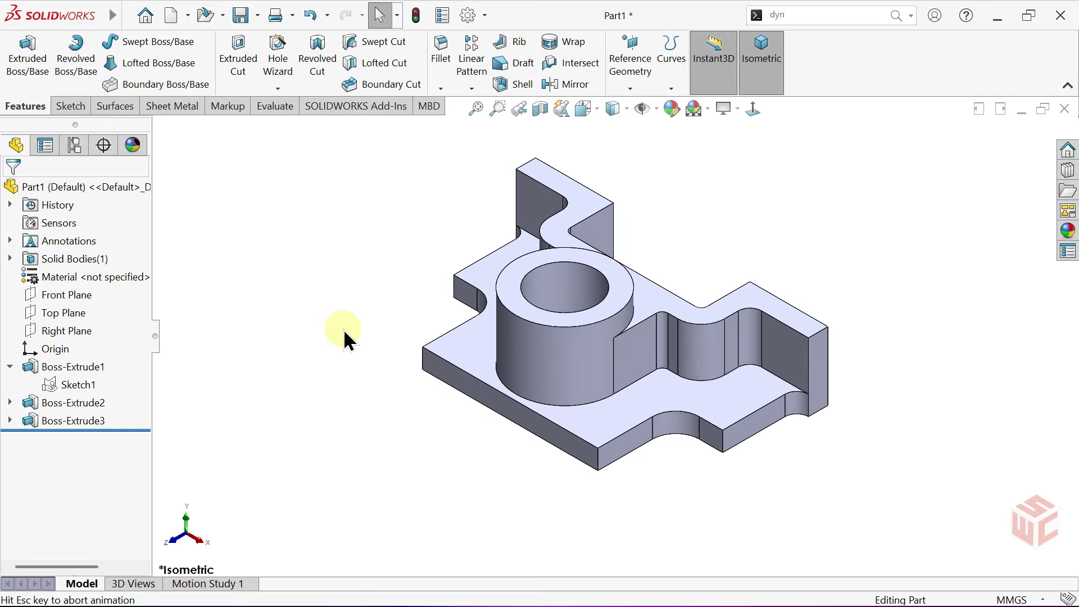
Step: Start a new sketch on the front face of the right wall flange and view it straight on
middle_click_drag(342, 329, 386, 469)
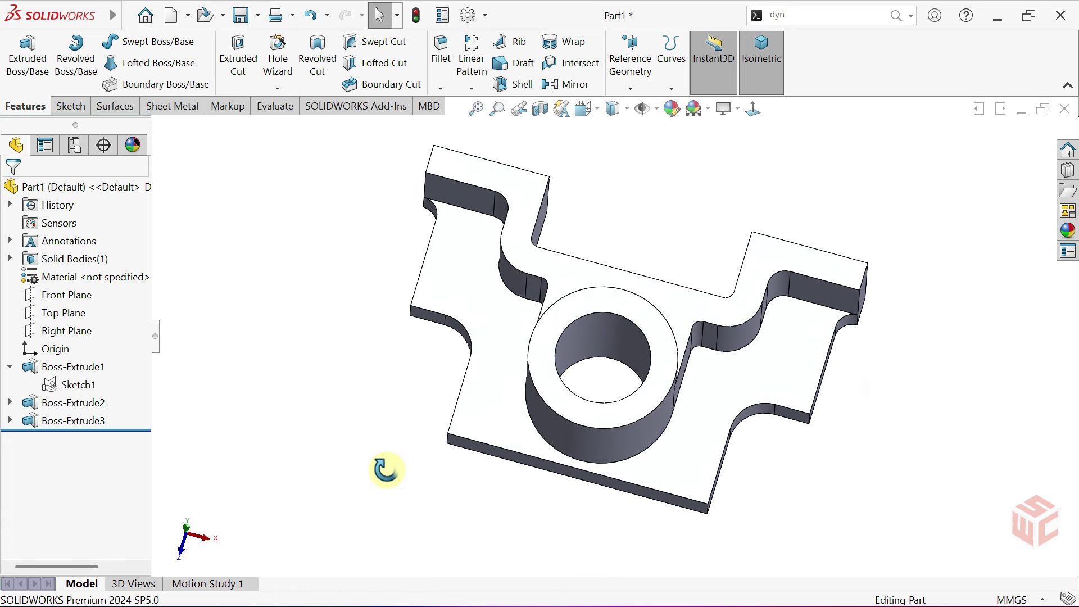
left_click(753, 109)
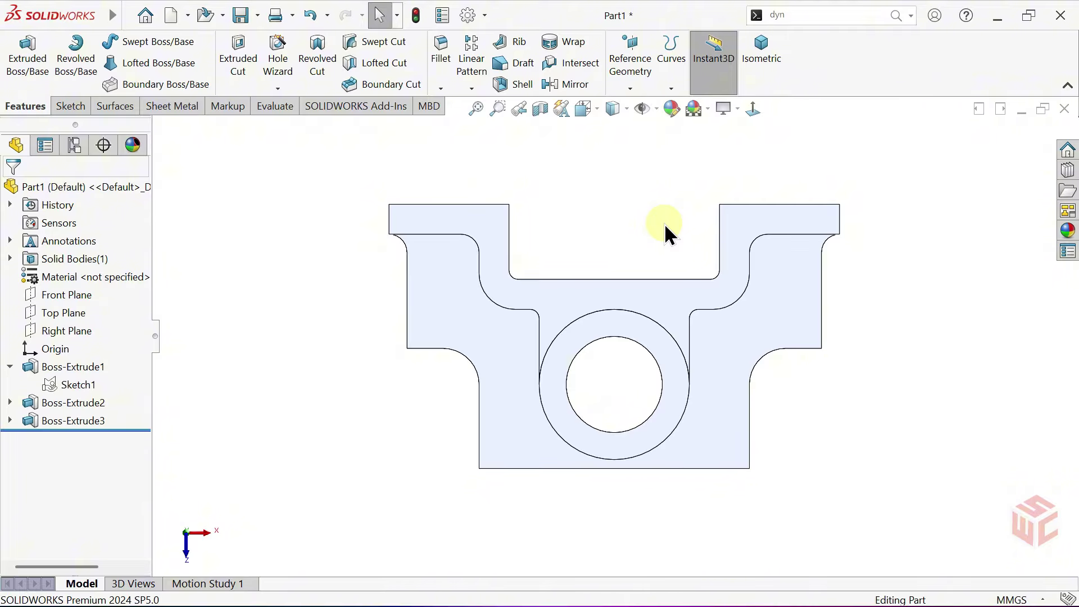
key("ctrl+7")
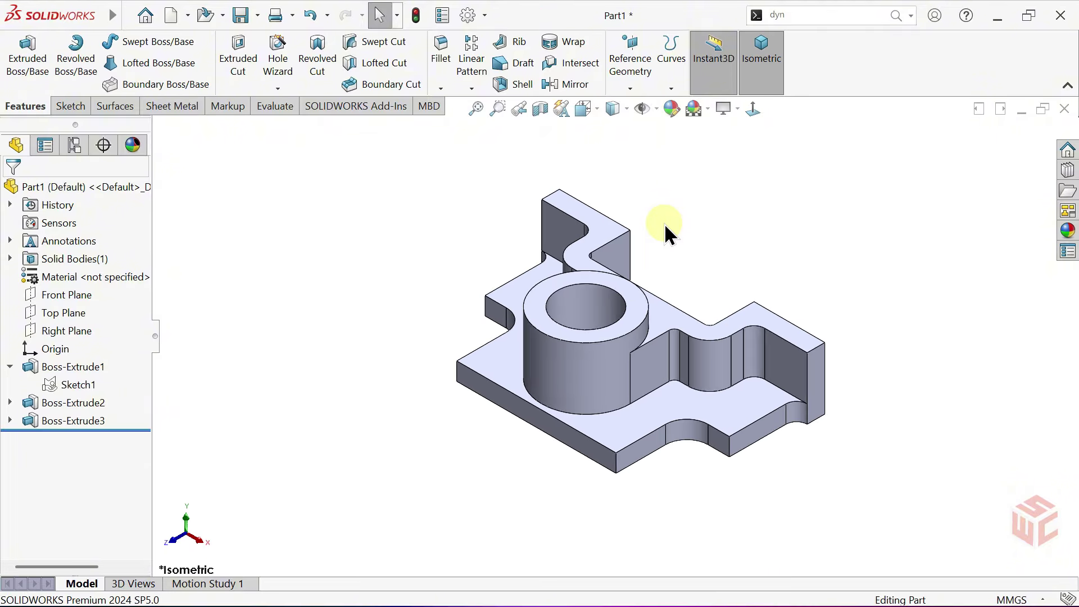
scroll(735, 357, "down", 3)
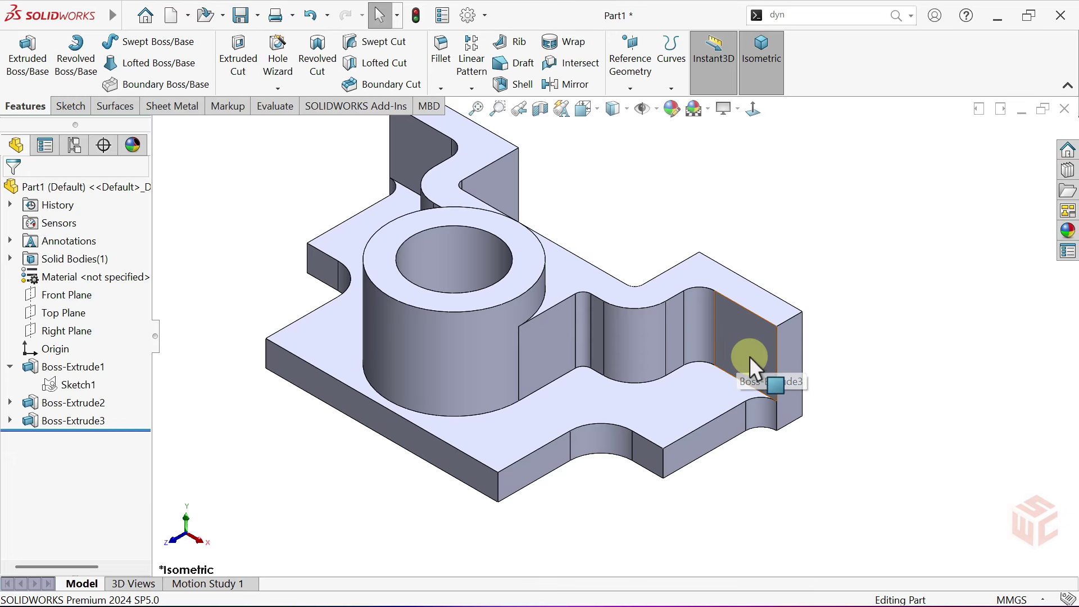
left_click(738, 335)
left_click(794, 284)
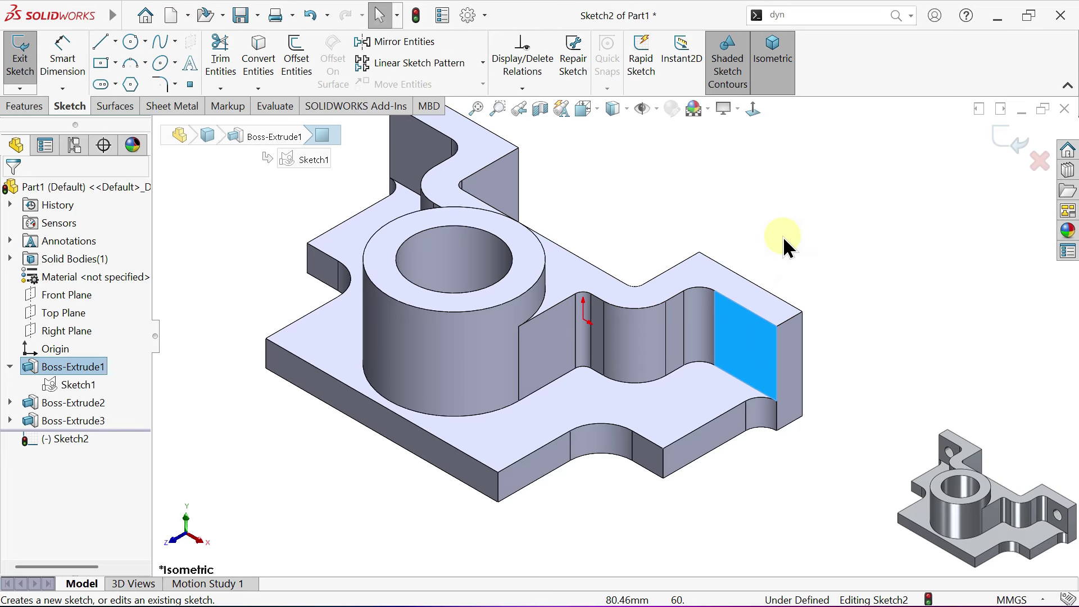
left_click(753, 109)
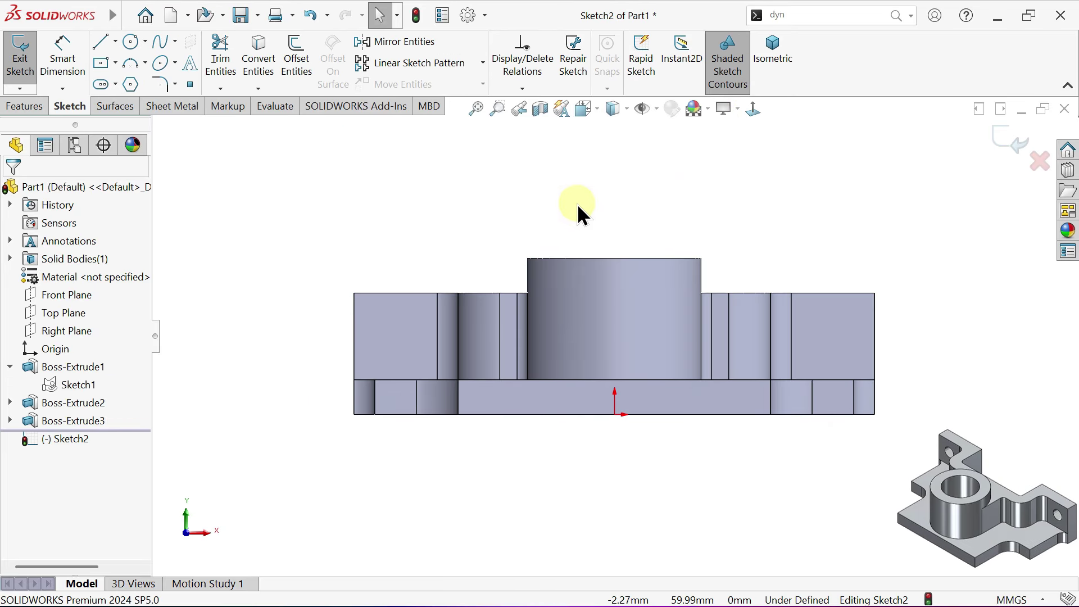
Step: Draw a vertical centerline about 18 mm long downward from the midpoint of the cylinder's top edge, in line with the origin
left_click(114, 42)
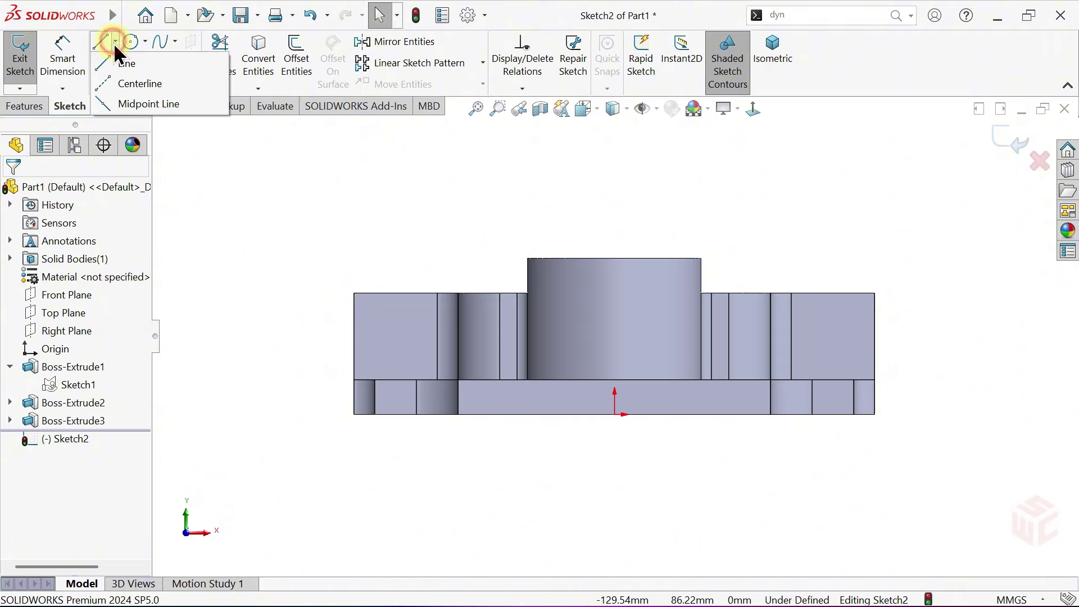
left_click(110, 83)
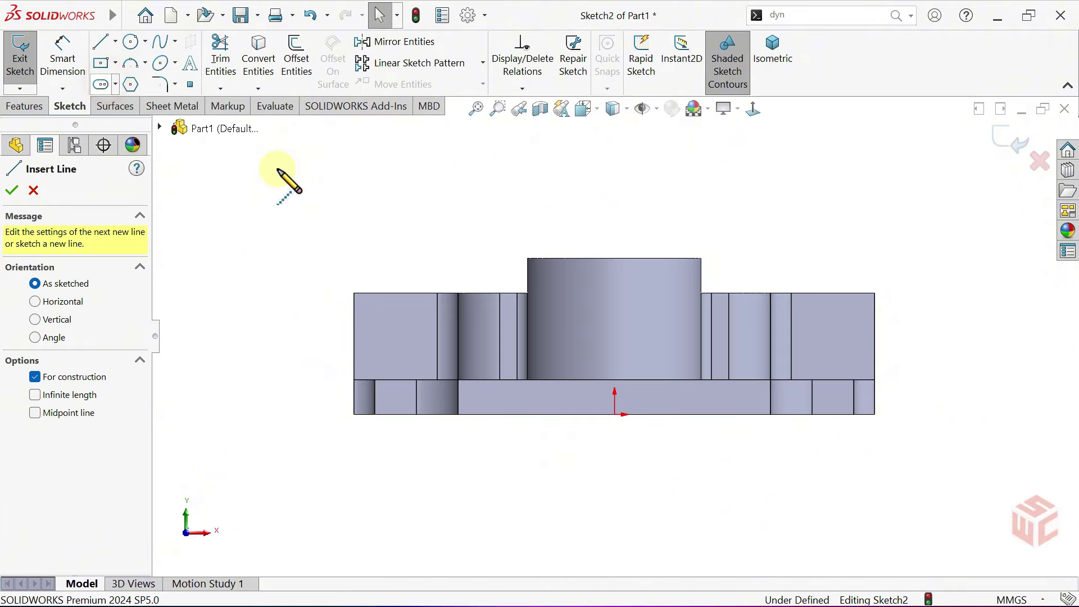
left_click(615, 258)
left_click(614, 321)
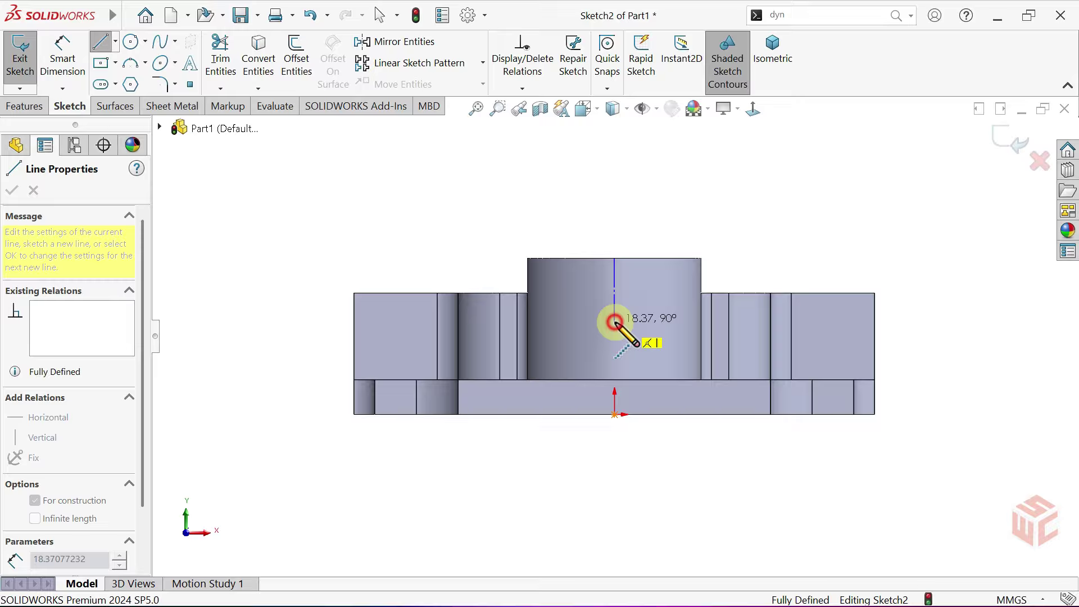
right_click(644, 309)
left_click(647, 317)
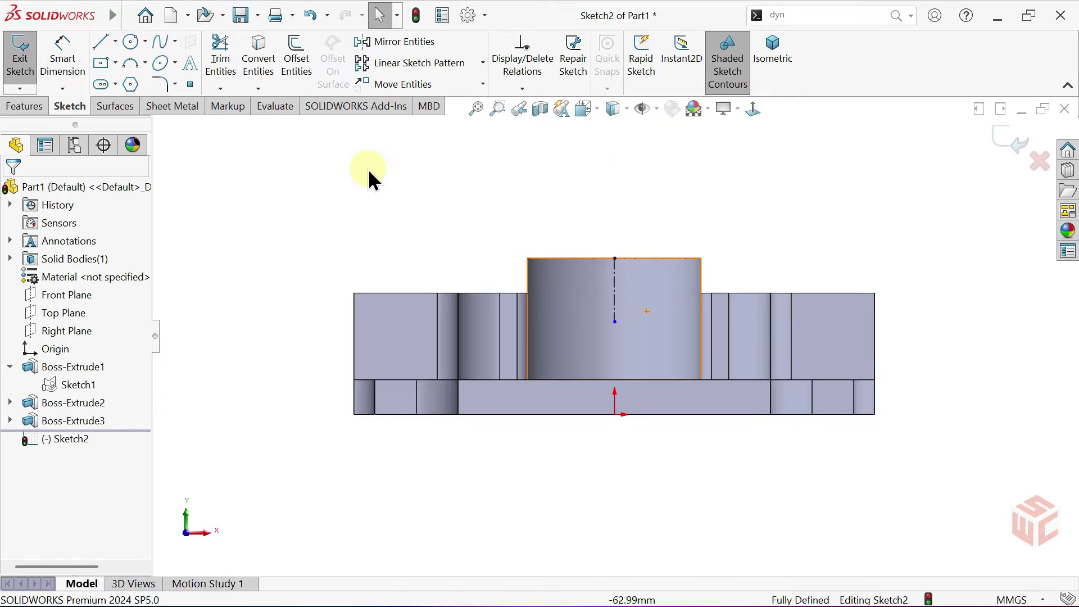
Step: Sketch a circle about 9 mm in diameter on each wall flange and make the two circles symmetric about the centerline
left_click(130, 41)
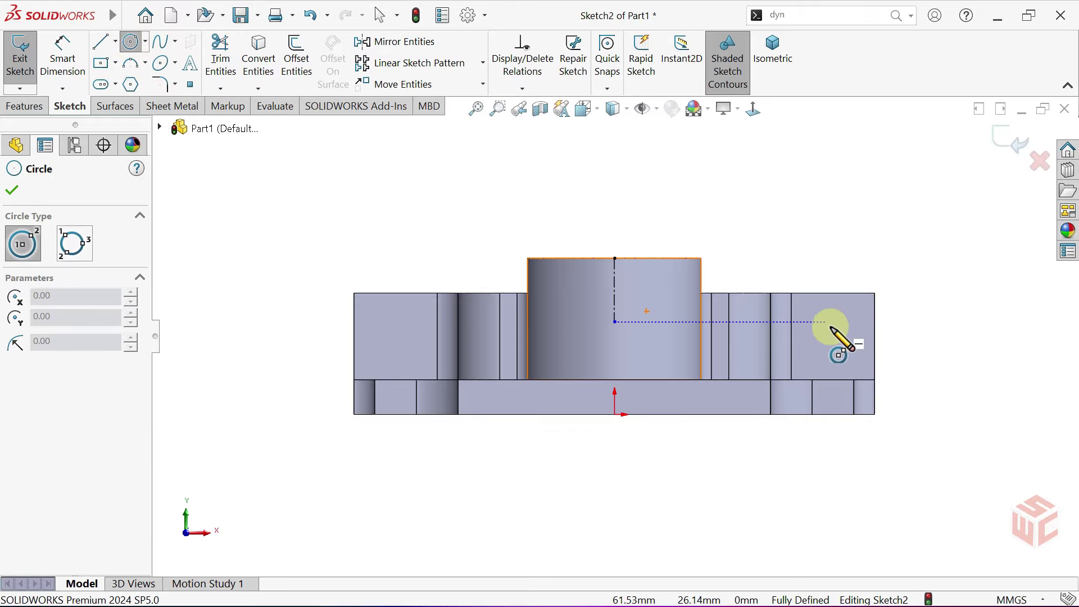
left_click_drag(830, 327, 837, 339)
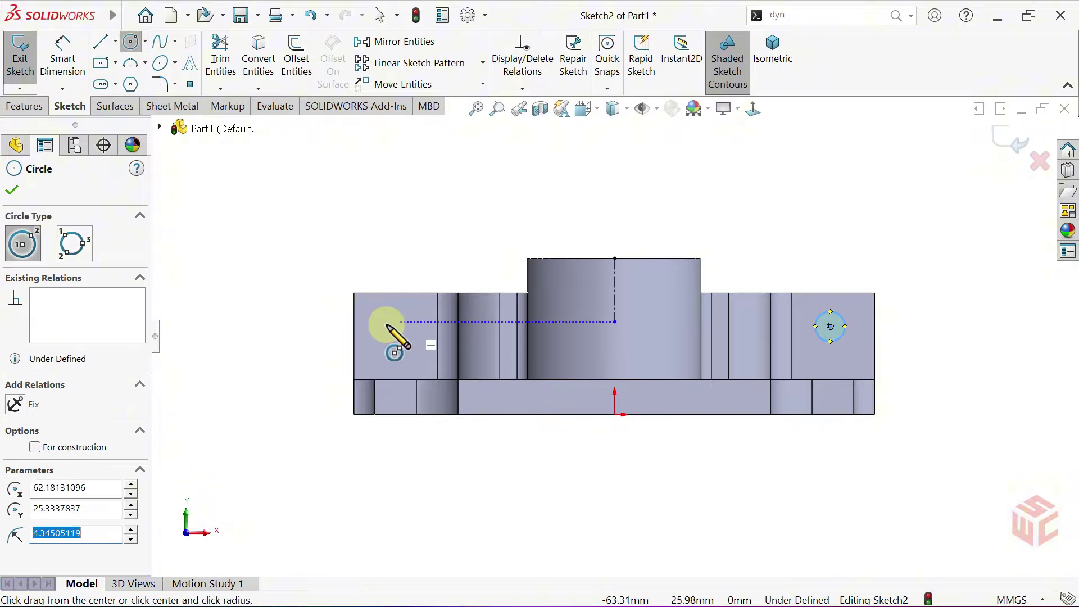
left_click_drag(397, 323, 408, 334)
right_click(436, 260)
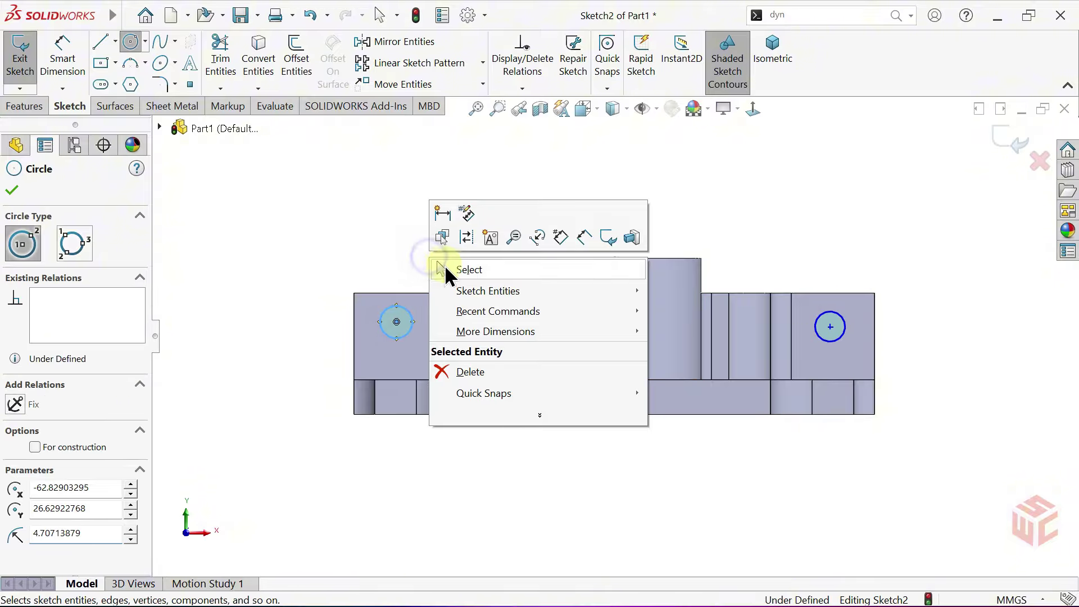
left_click(449, 265)
left_click_drag(873, 277, 371, 356)
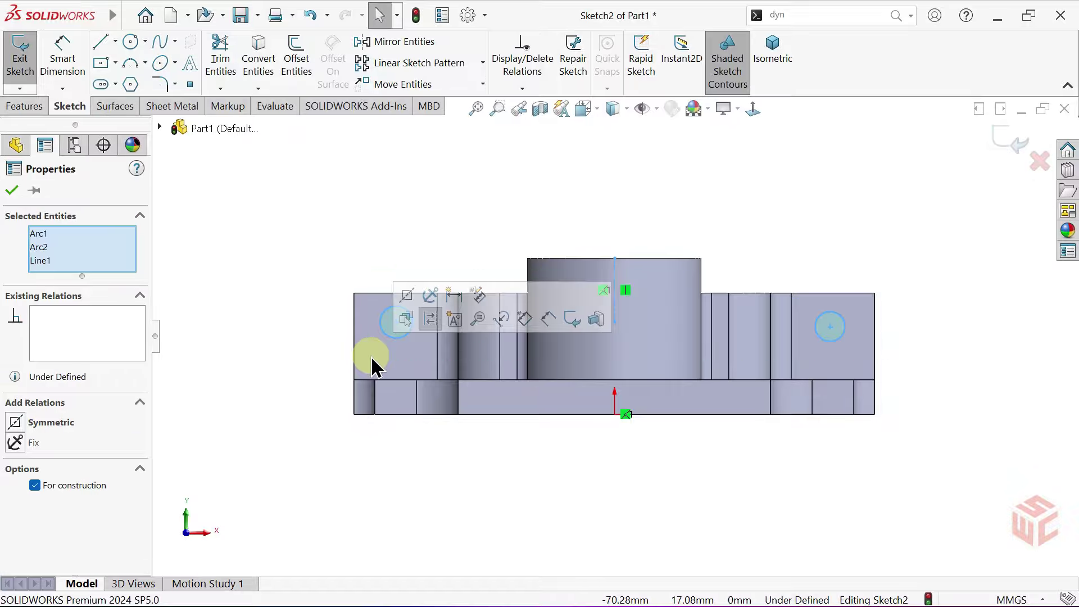
left_click(407, 296)
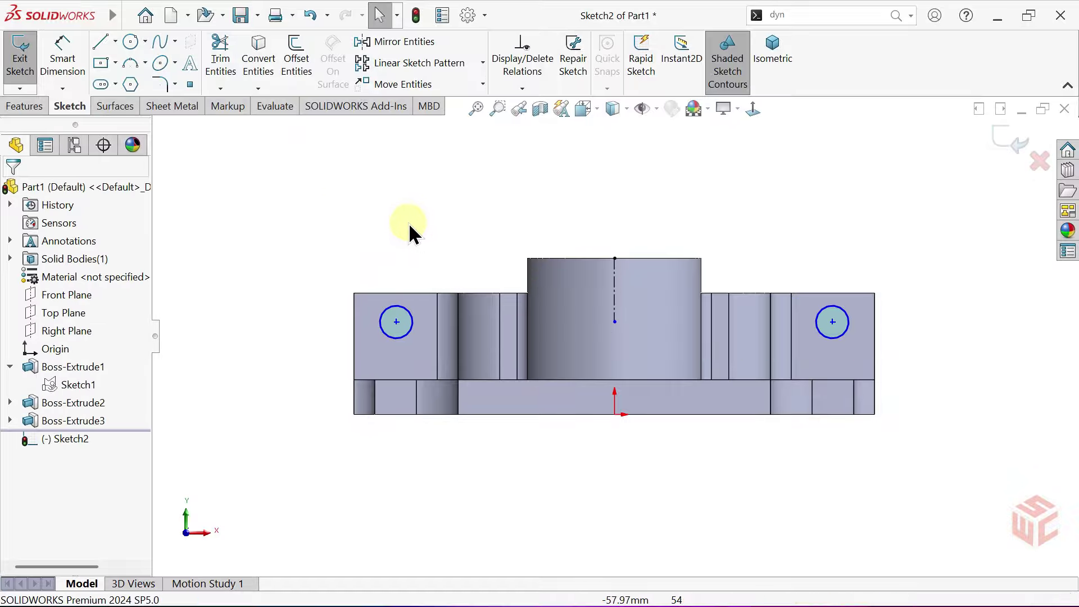
Step: Dimension the horizontal distance between the two flange circles' centers and set it to 126 mm
left_click(58, 65)
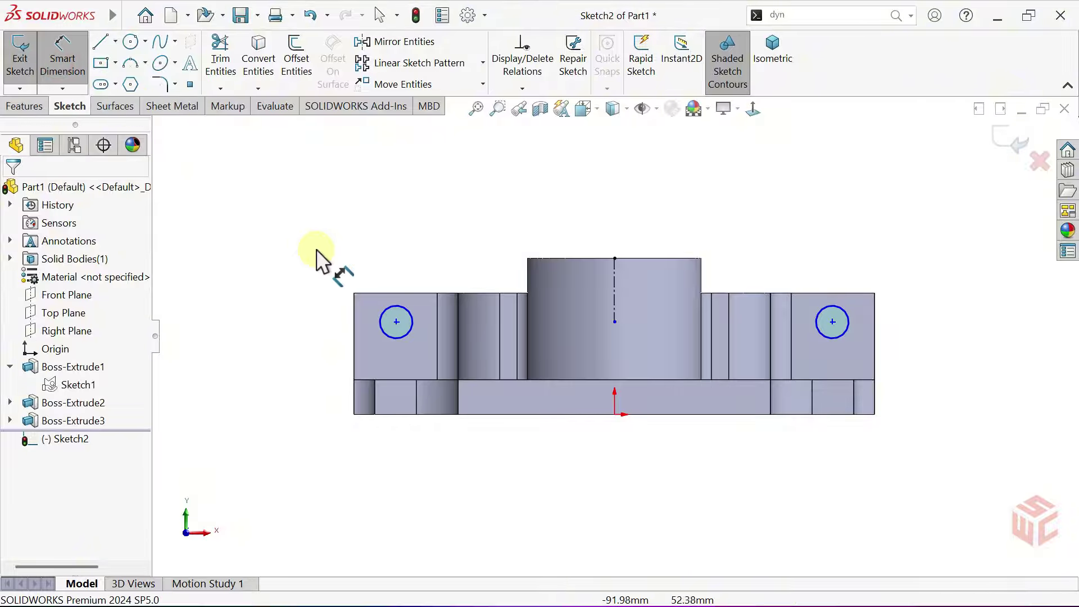
left_click(409, 315)
left_click(812, 323)
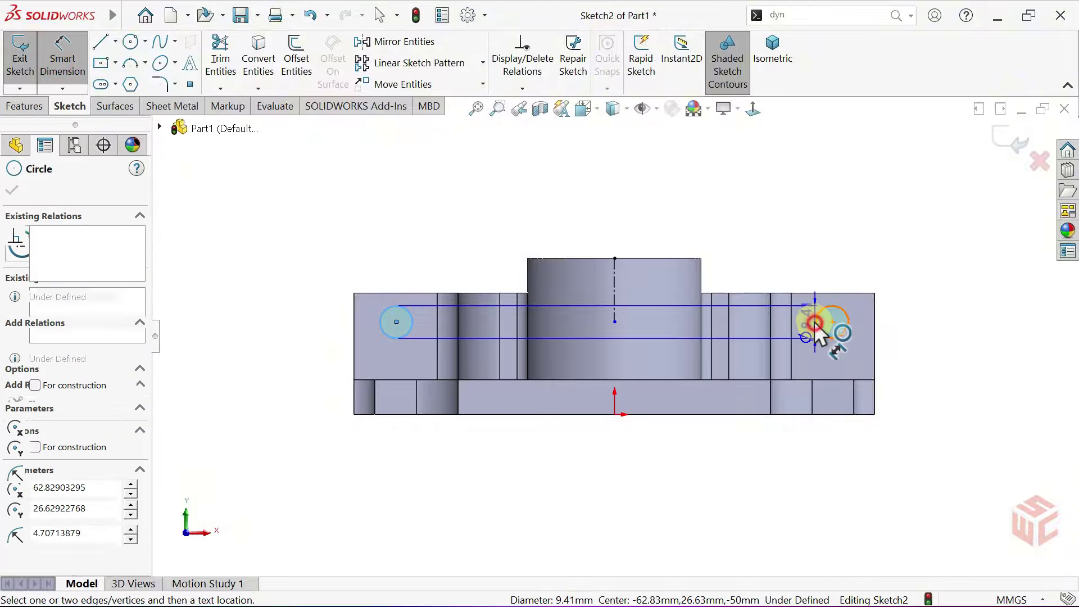
left_click(621, 186)
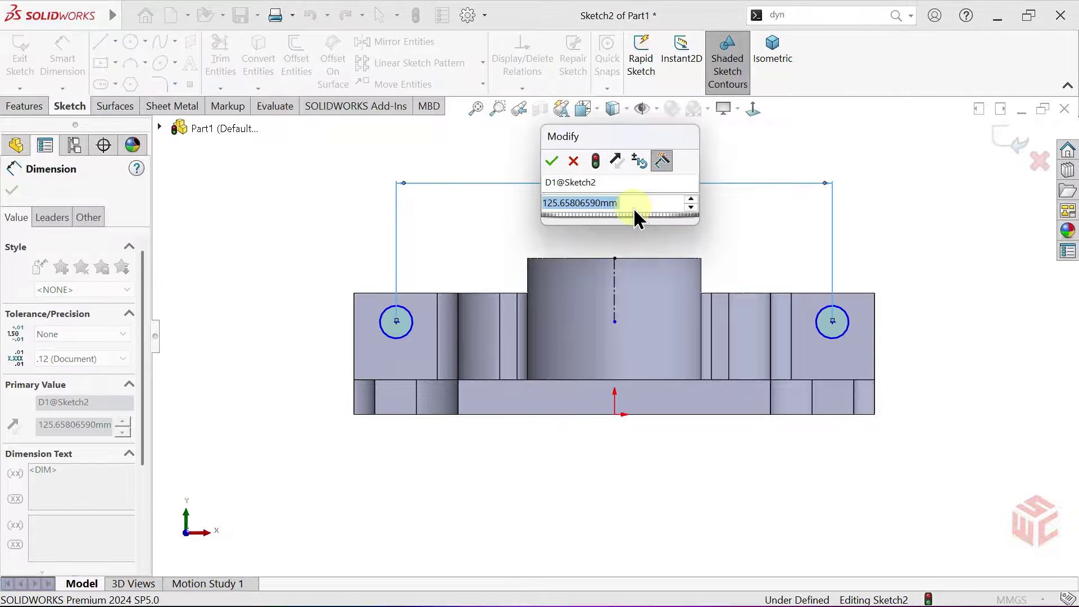
type("126")
key("Return")
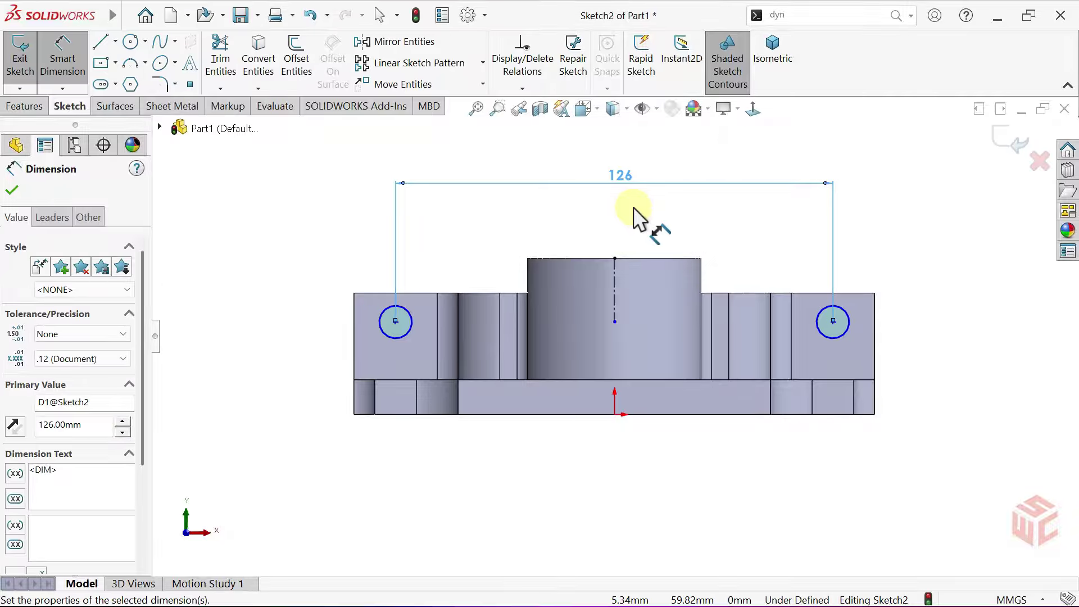
Step: Dimension the right flange circle's center height above the part's bottom edge and set it to 23 mm
left_click(844, 335)
left_click(841, 414)
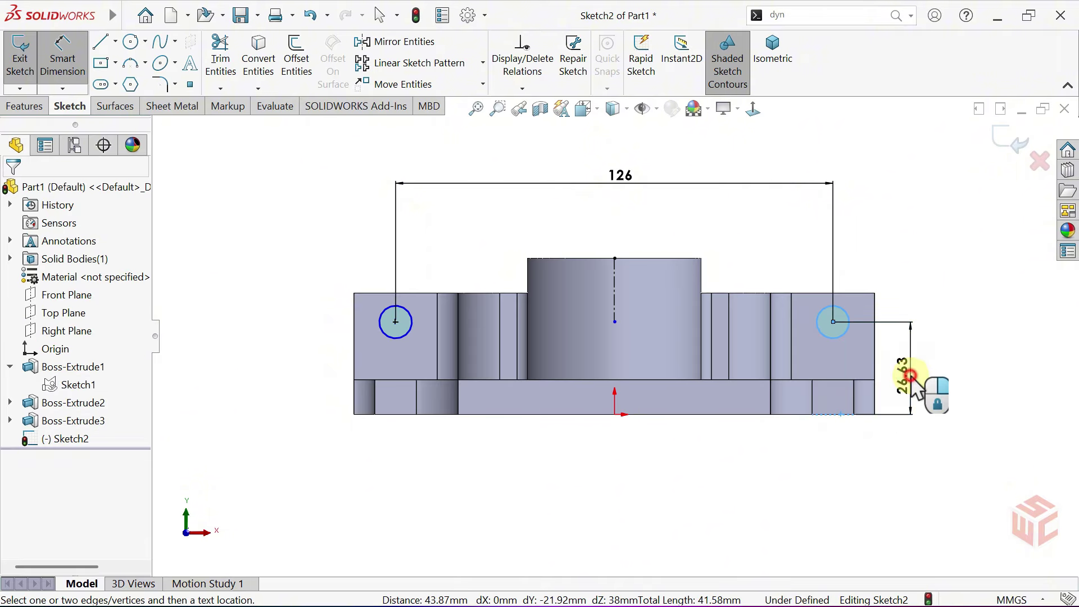
left_click(912, 385)
type("23")
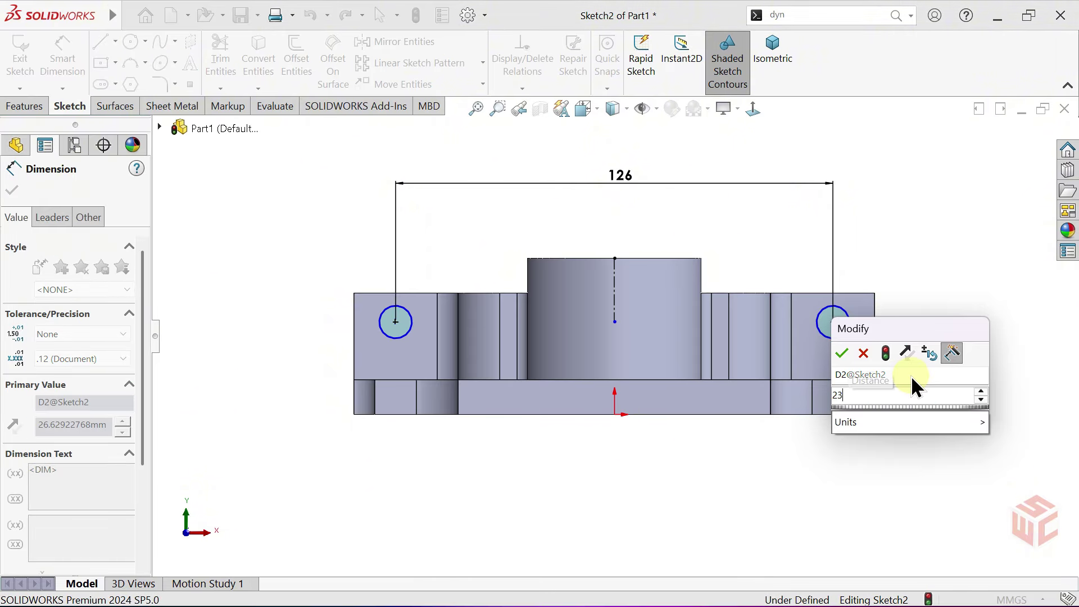
key("Return")
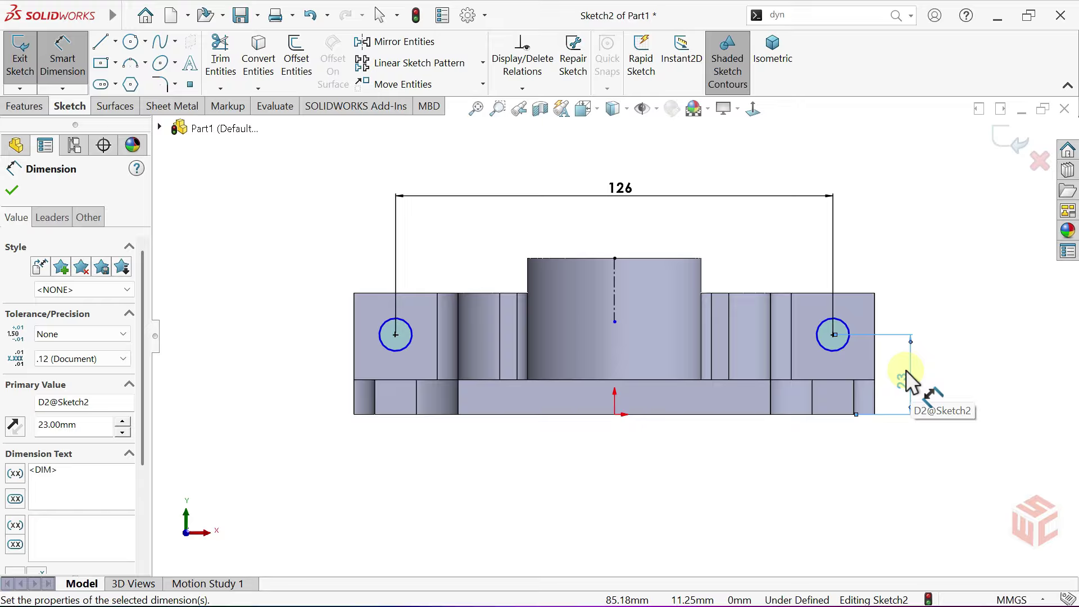
Step: Set the right flange circle's diameter to 10 mm and finish dimensioning
left_click(850, 331)
left_click(896, 284)
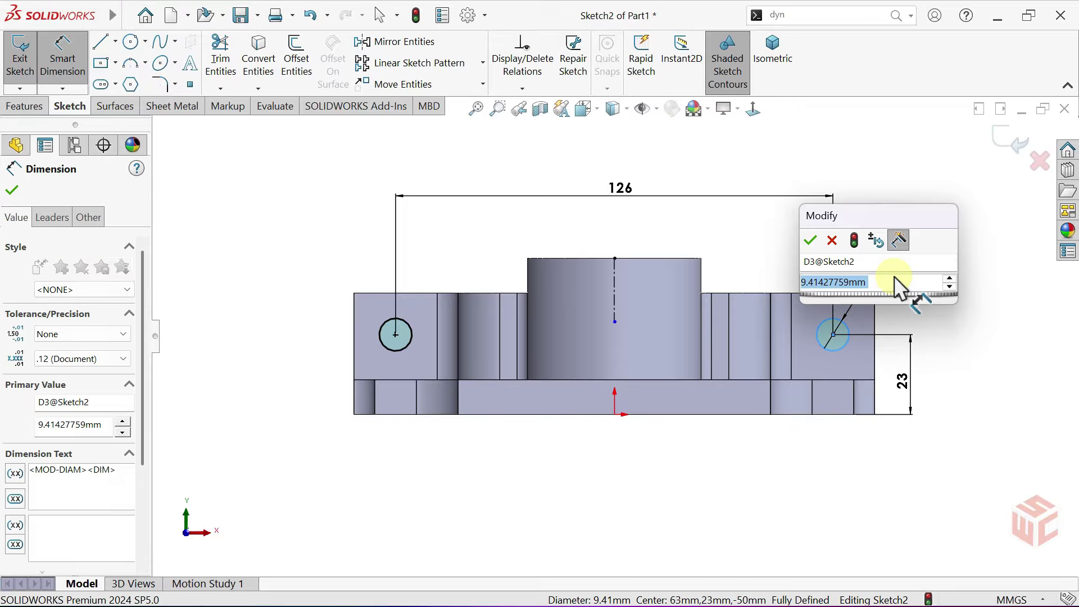
type("10")
key("Return")
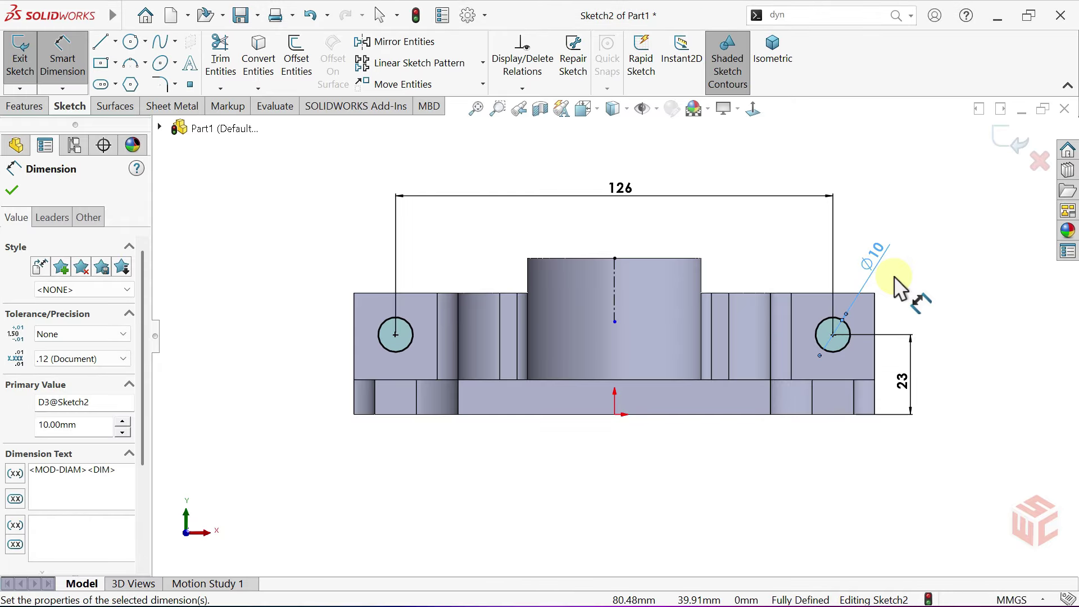
right_click(893, 276)
left_click(919, 327)
scroll(887, 288, "up", 1)
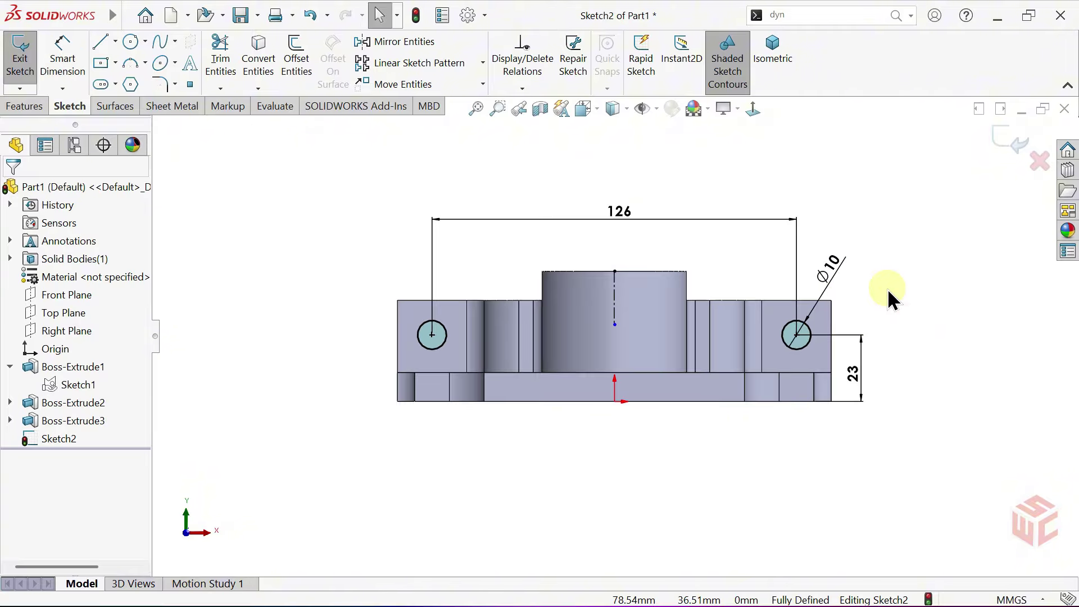
Step: Cut-extrude the two flange circles to a blind depth of 10 mm and return to the isometric view
left_click(25, 107)
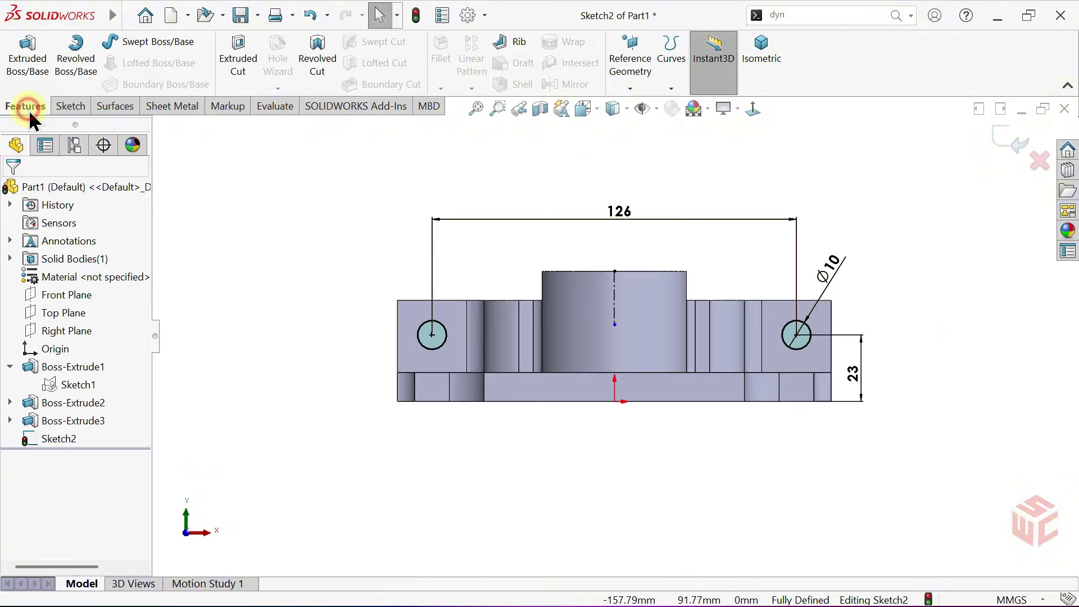
left_click(238, 59)
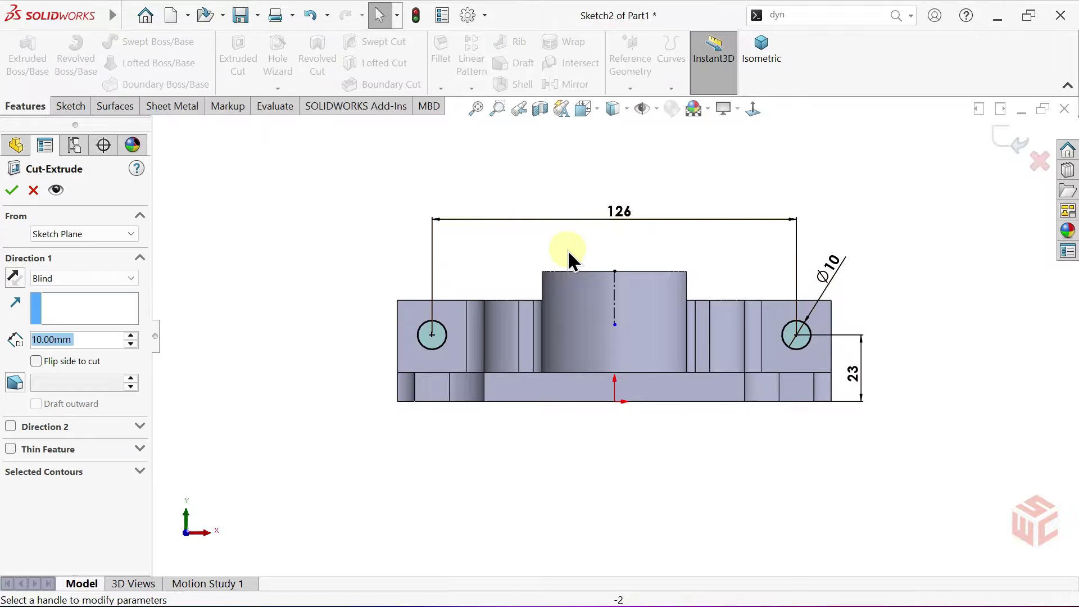
left_click(770, 75)
middle_click_drag(795, 363, 609, 397)
scroll(601, 396, "down", 3)
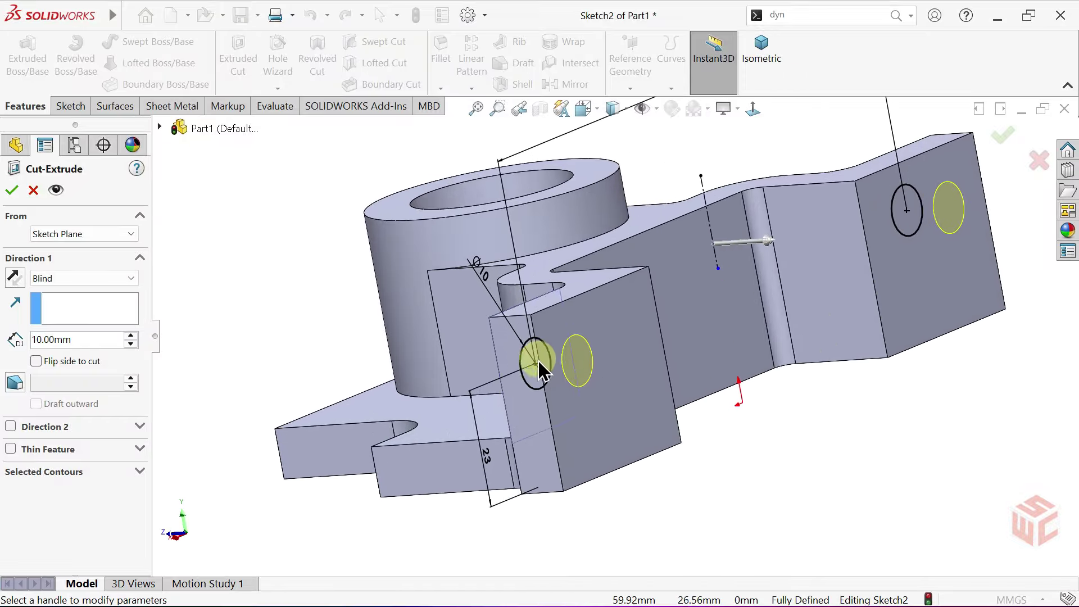
left_click(12, 191)
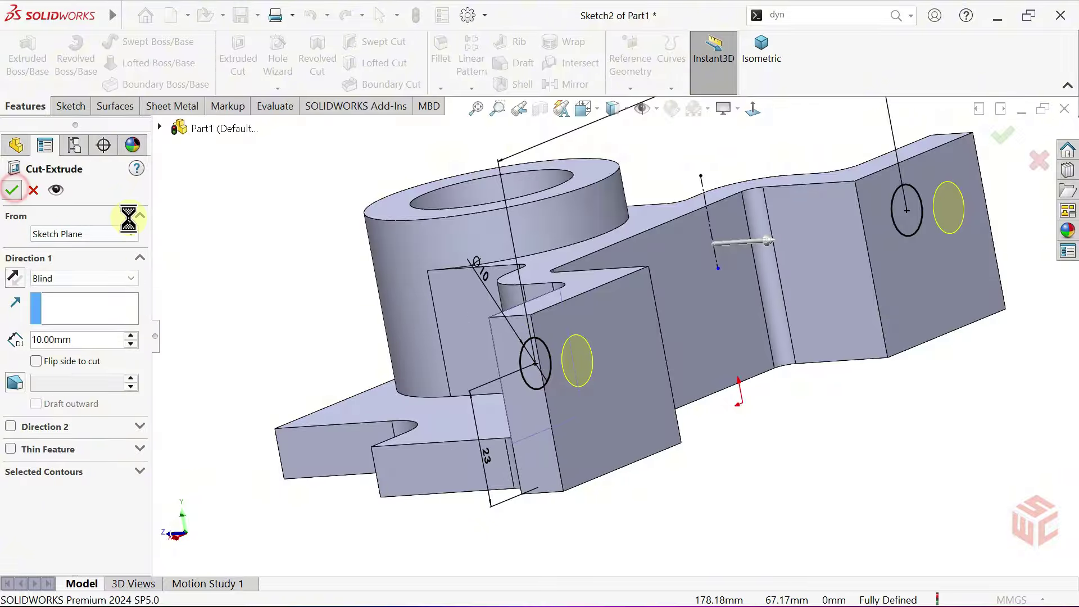
left_click(286, 261)
key("ctrl+7")
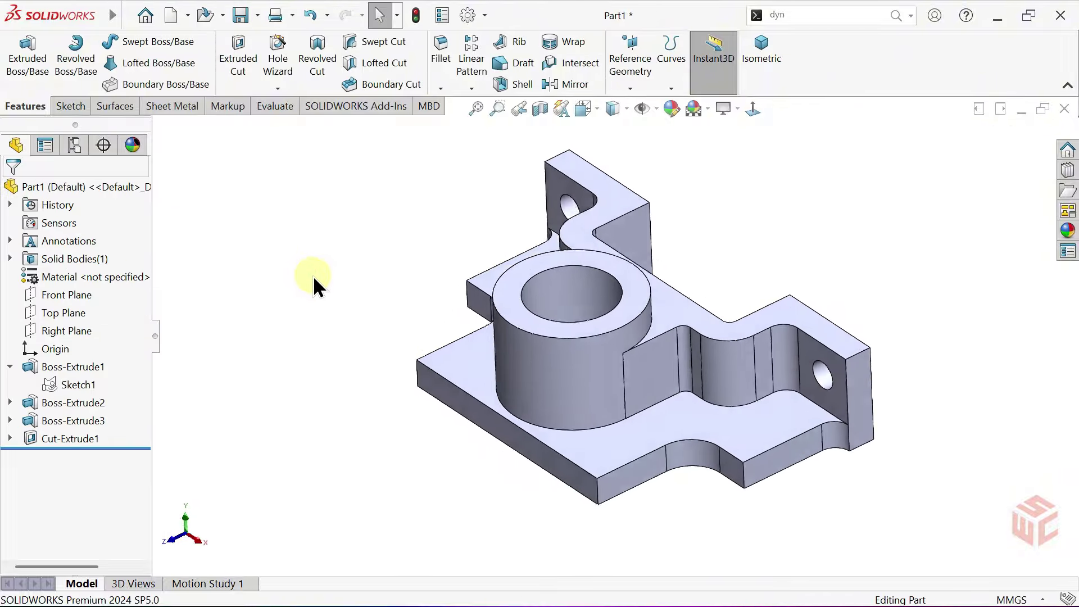
Step: Start a new sketch on the base plate's side face beside the cylinder and view it straight on
middle_click_drag(459, 343, 480, 312)
scroll(653, 407, "down", 3)
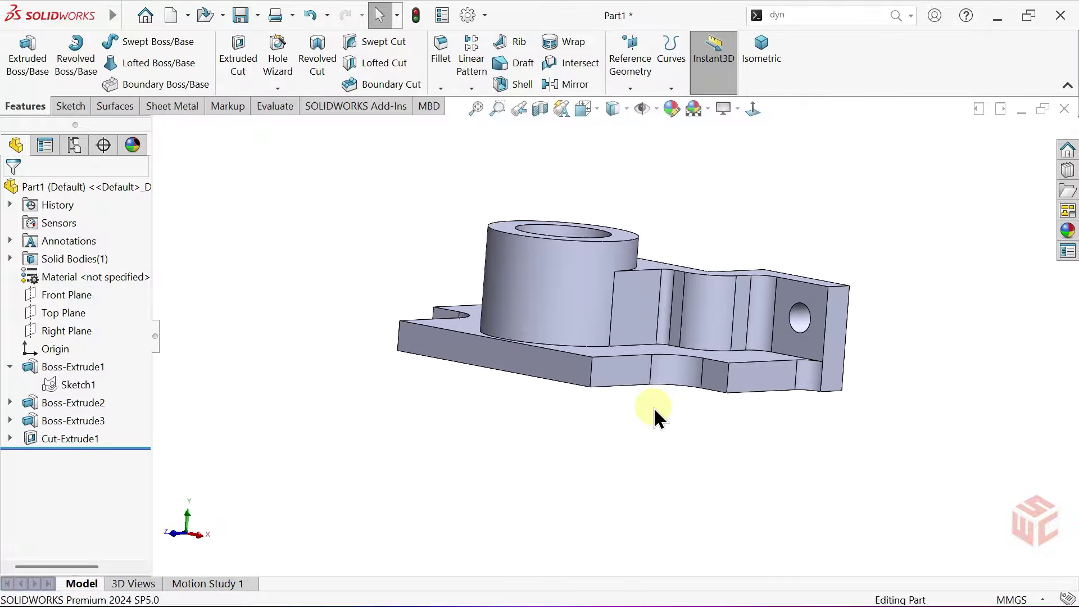
left_click(618, 372)
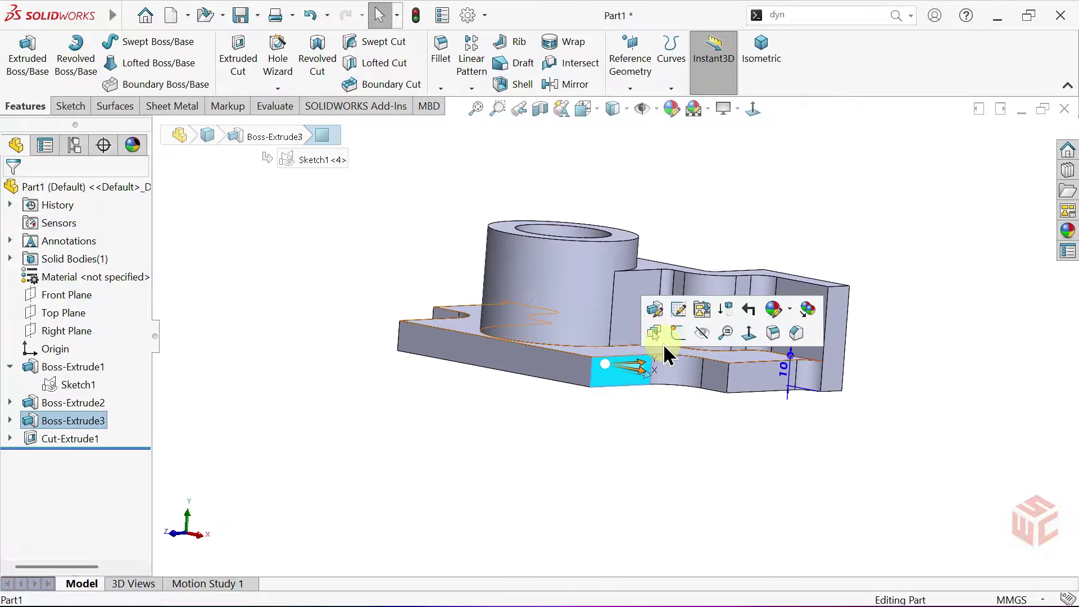
left_click(685, 377)
left_click(753, 109)
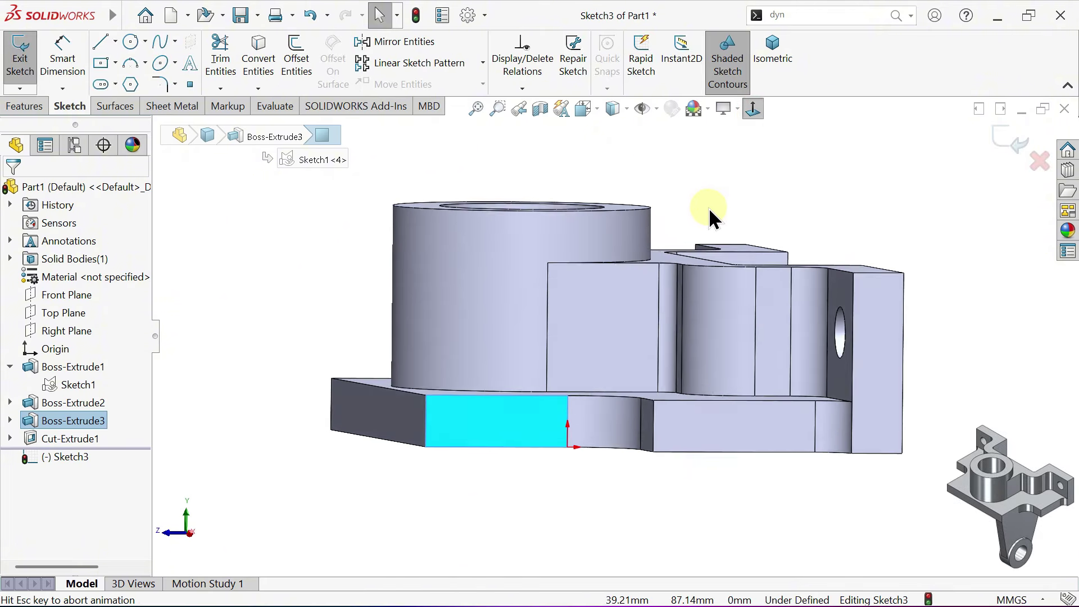
scroll(612, 381, "up", 3)
middle_click_drag(609, 414, 654, 382, "ctrl")
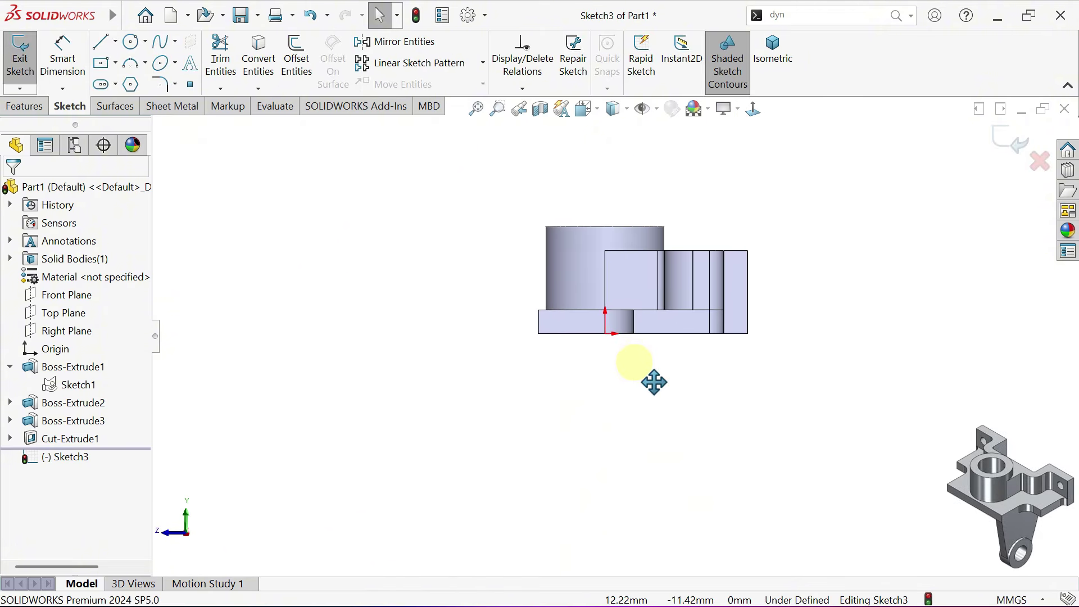
Step: Sketch two concentric circles with radii of about 15.5 mm and 8.5 mm, centered about 40 mm below the origin
left_click(132, 42)
scroll(618, 416, "down", 1)
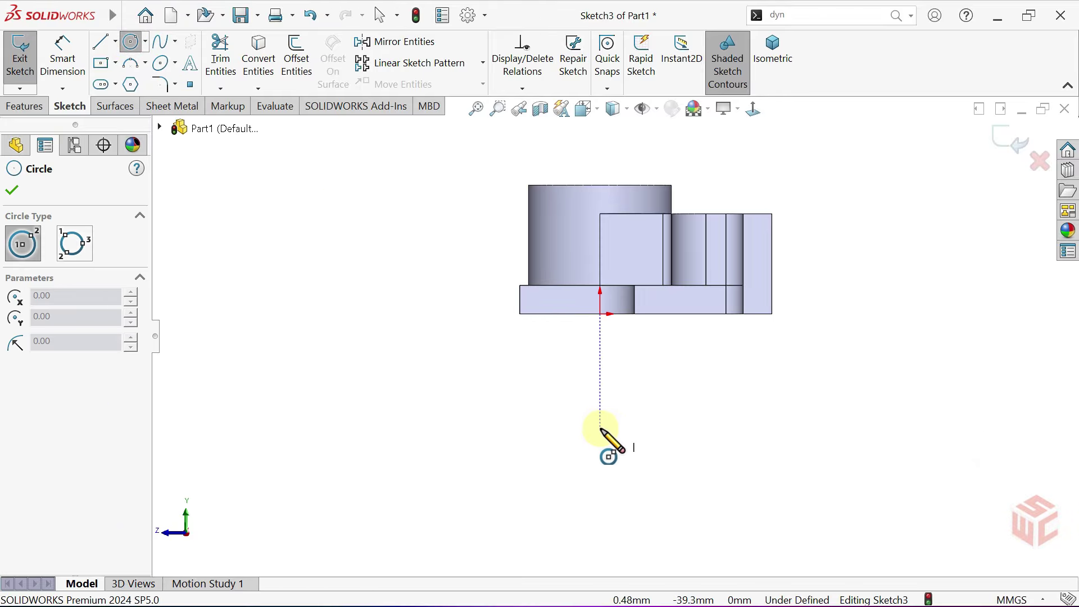
left_click(600, 429)
left_click(633, 455)
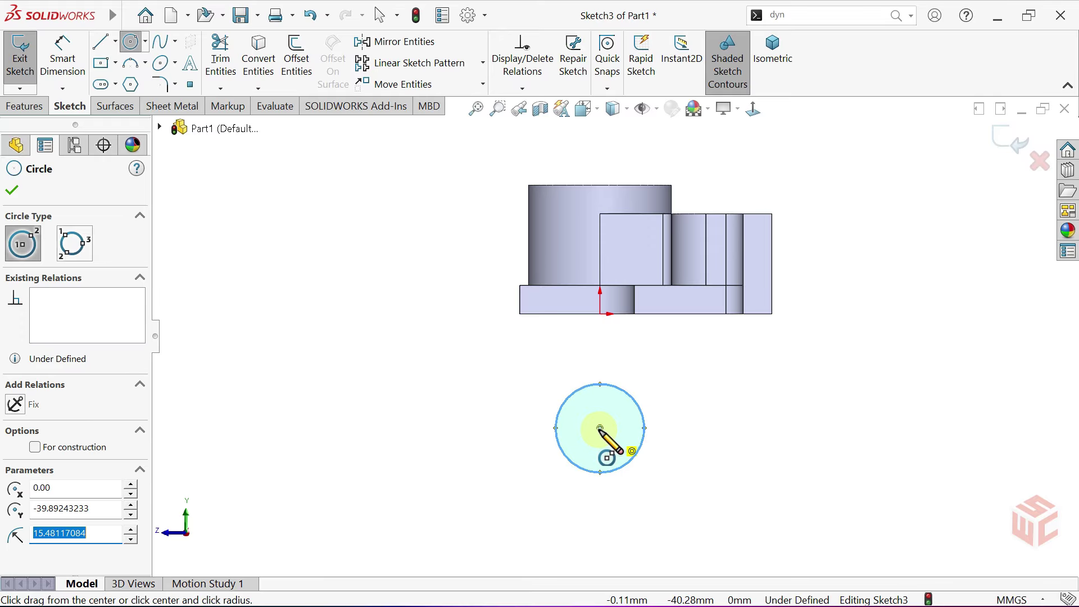
left_click(600, 429)
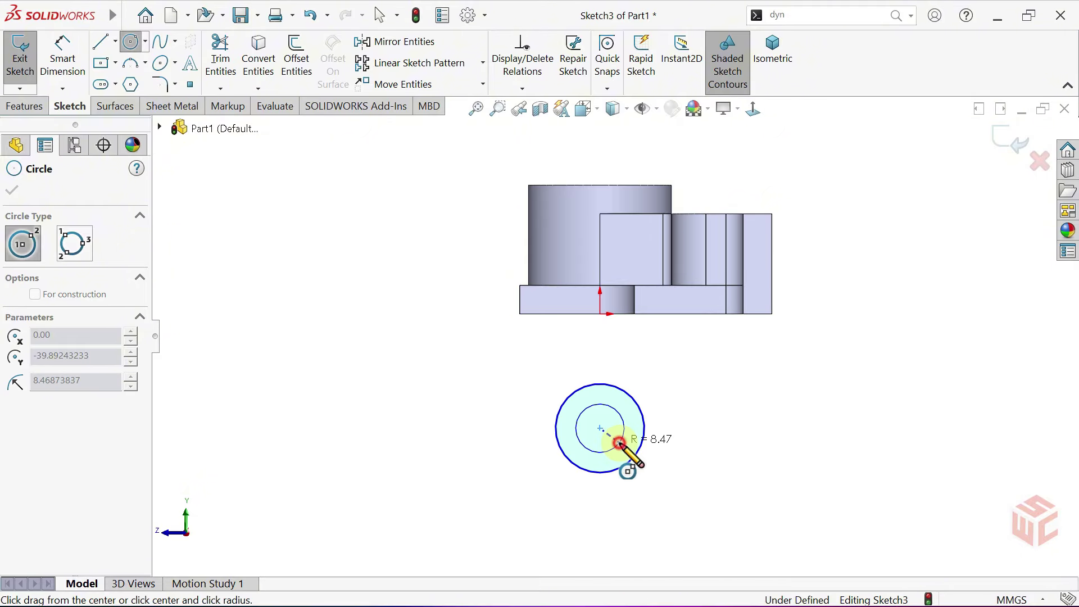
left_click(619, 443)
right_click(668, 401)
left_click(691, 414)
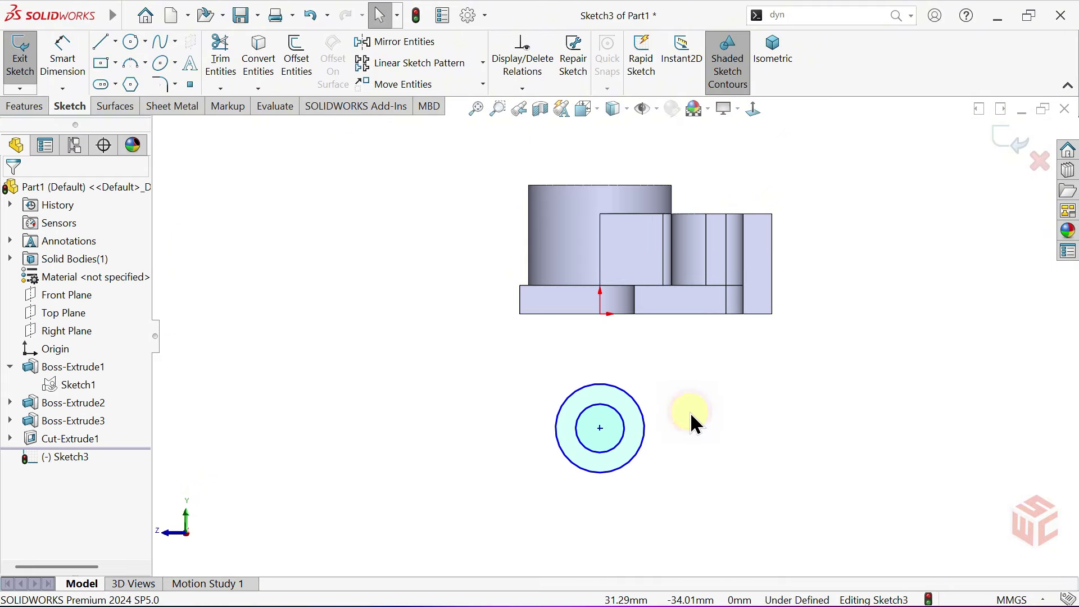
Step: Add a vertical relation between the concentric circles' center and the origin
left_click(600, 428)
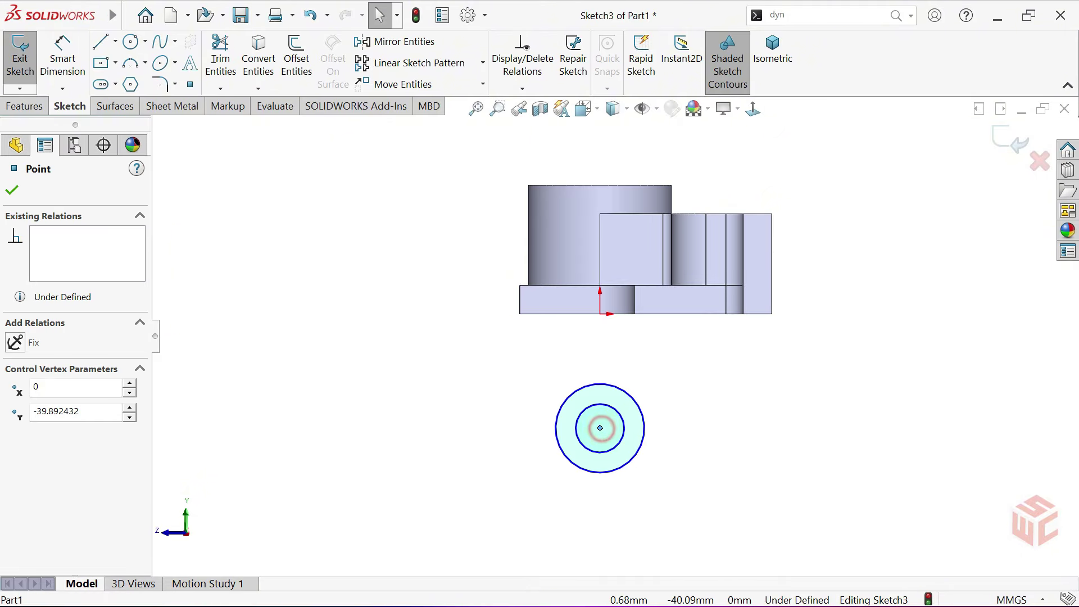
left_click(601, 315, "ctrl")
left_click(663, 258)
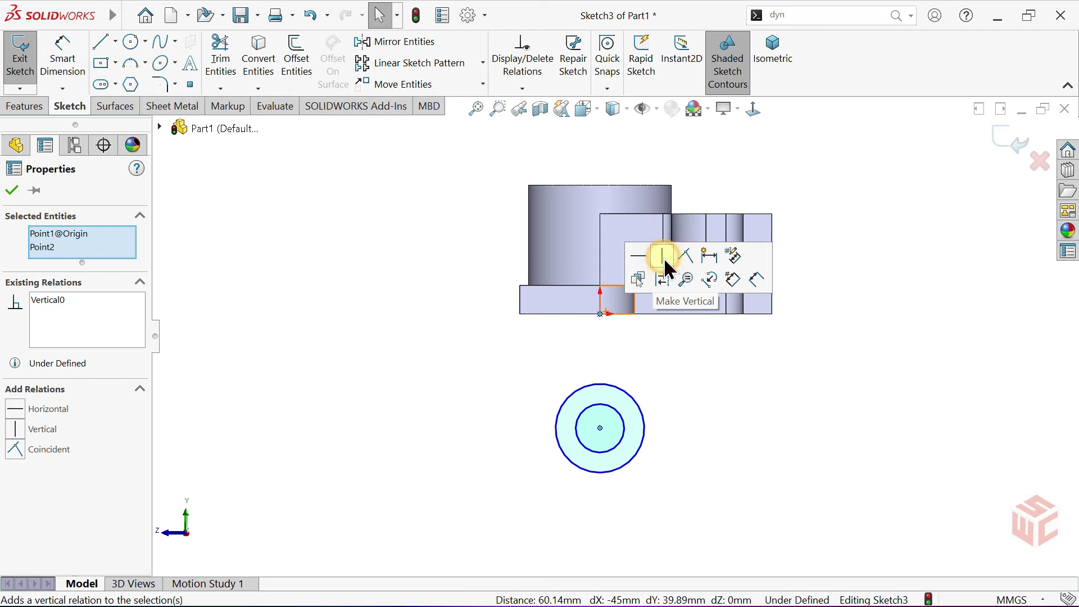
left_click(599, 351)
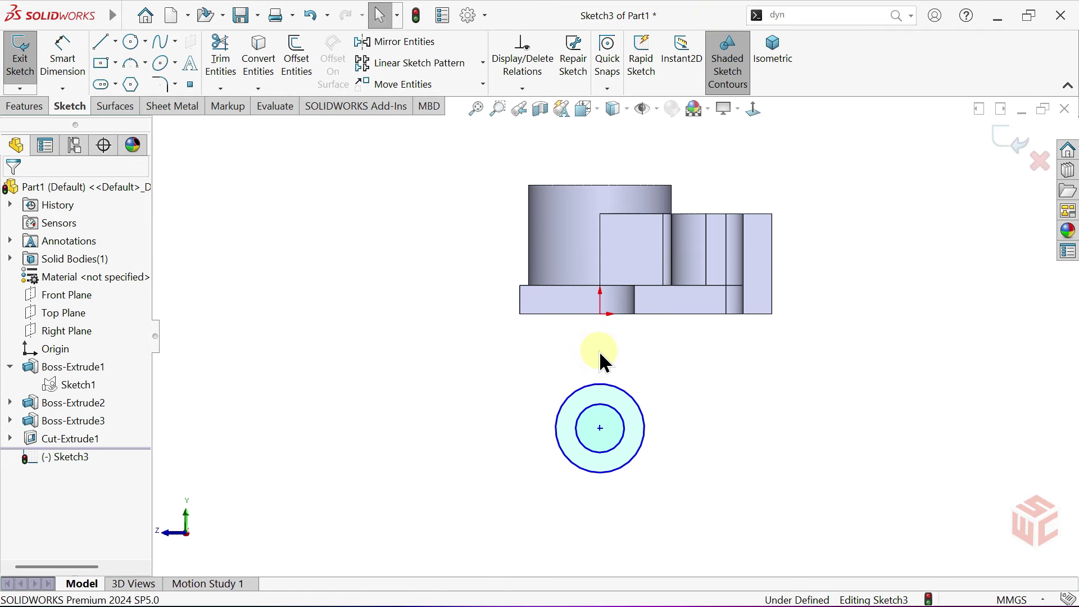
Step: Draw a line from the base plate's lower left corner to the left quadrant point of the outer circle
left_click(102, 41)
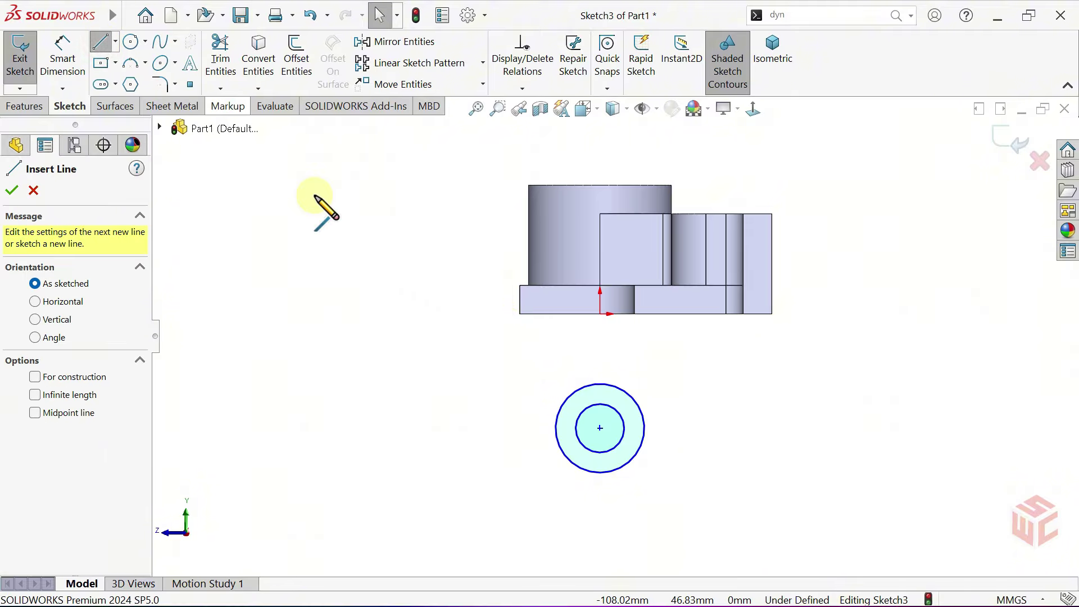
left_click(520, 314)
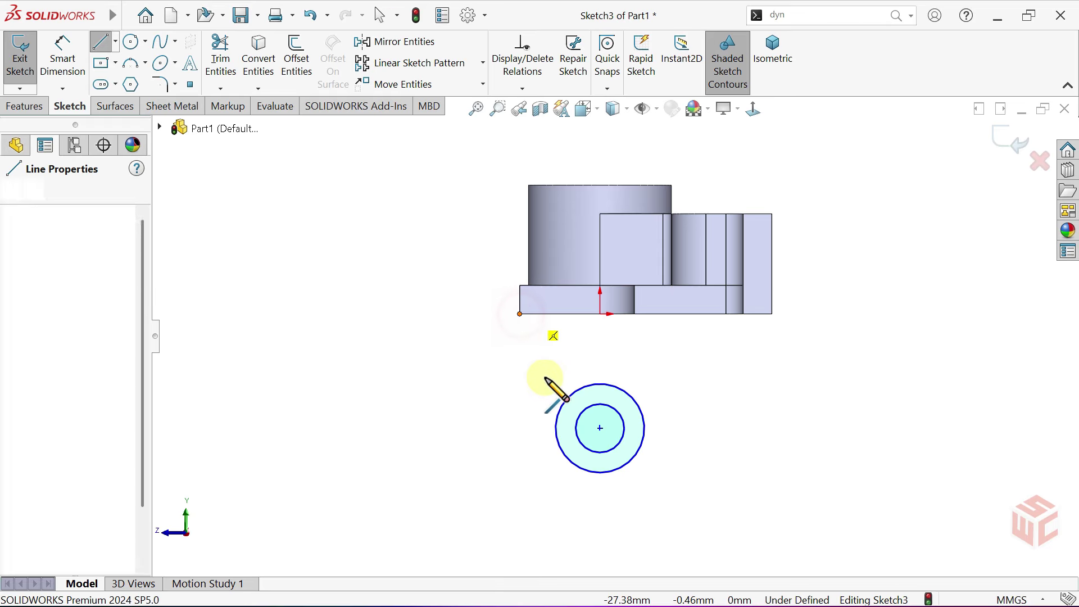
double_click(557, 428)
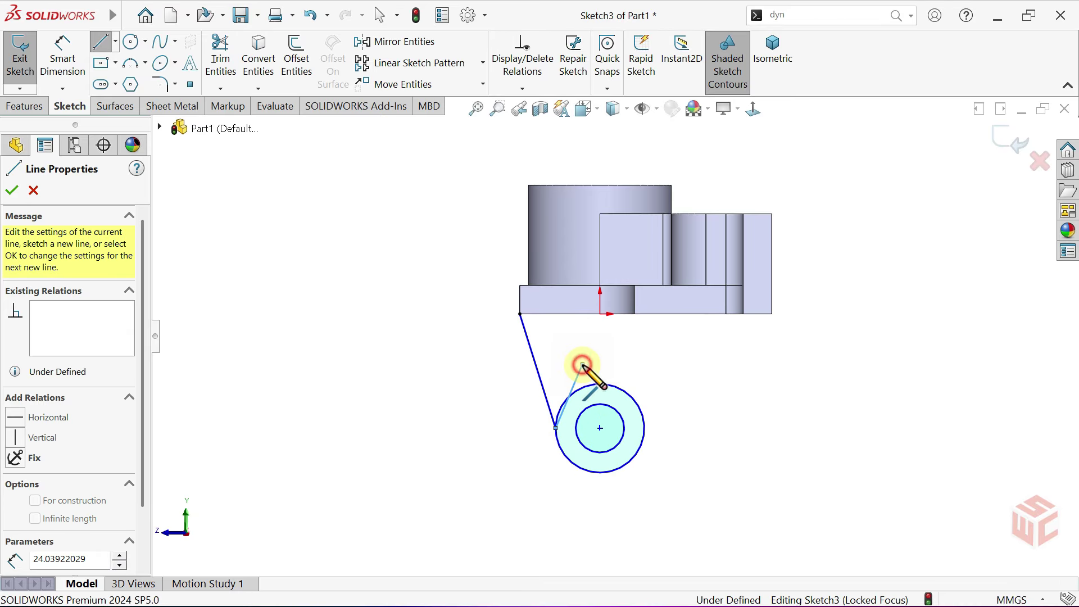
scroll(670, 426, "down", 2)
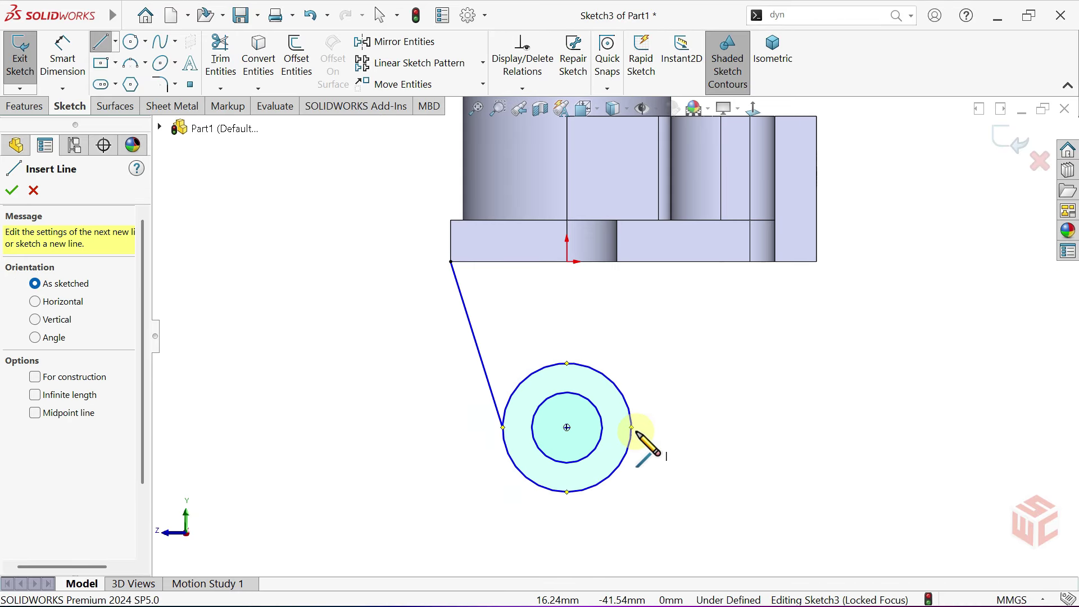
Step: Draw a slanted line from the outer circle's right quadrant point up toward the wall, continuing it with a tangent arc
scroll(650, 446, "down", 2)
left_click(535, 496)
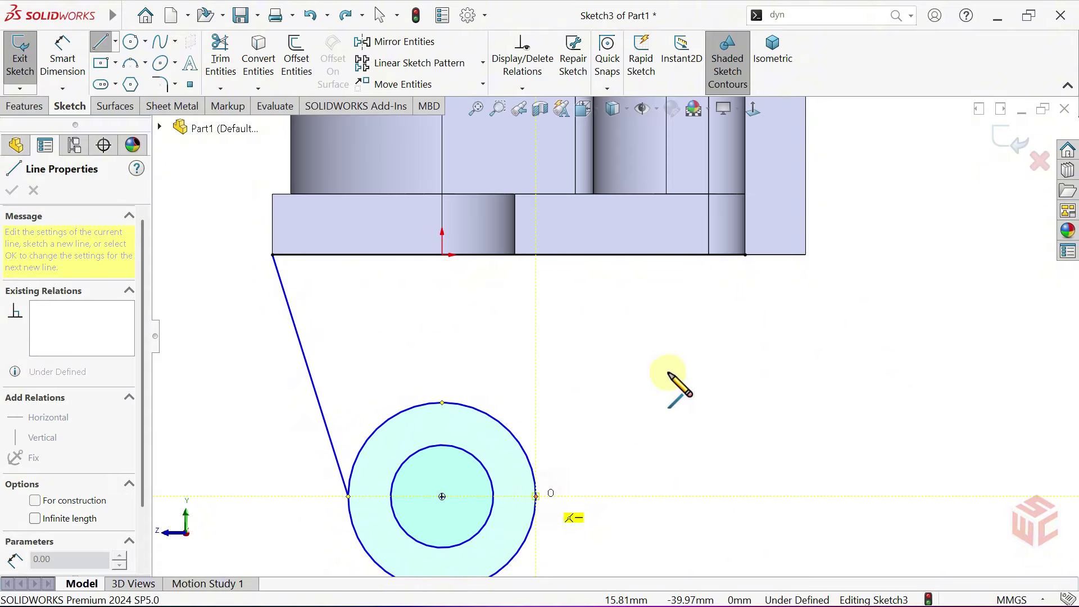
left_click(709, 323)
key("a")
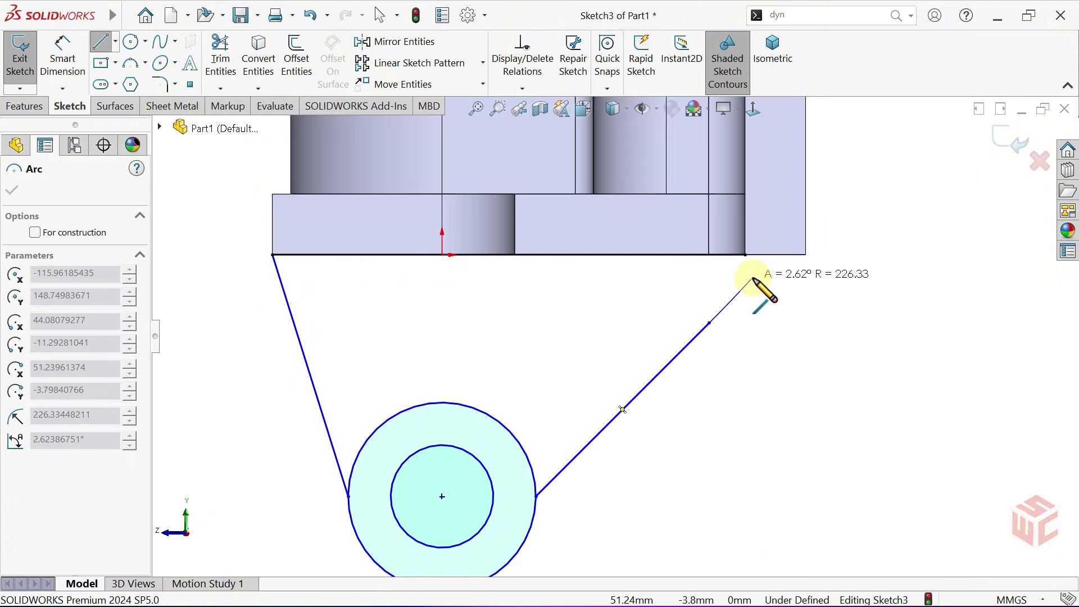
left_click(769, 291)
key("Escape")
Step: Attach the tangent arc's free end to the right endpoint of the base's bottom edge line, where it meets the wall flange
left_click(705, 325)
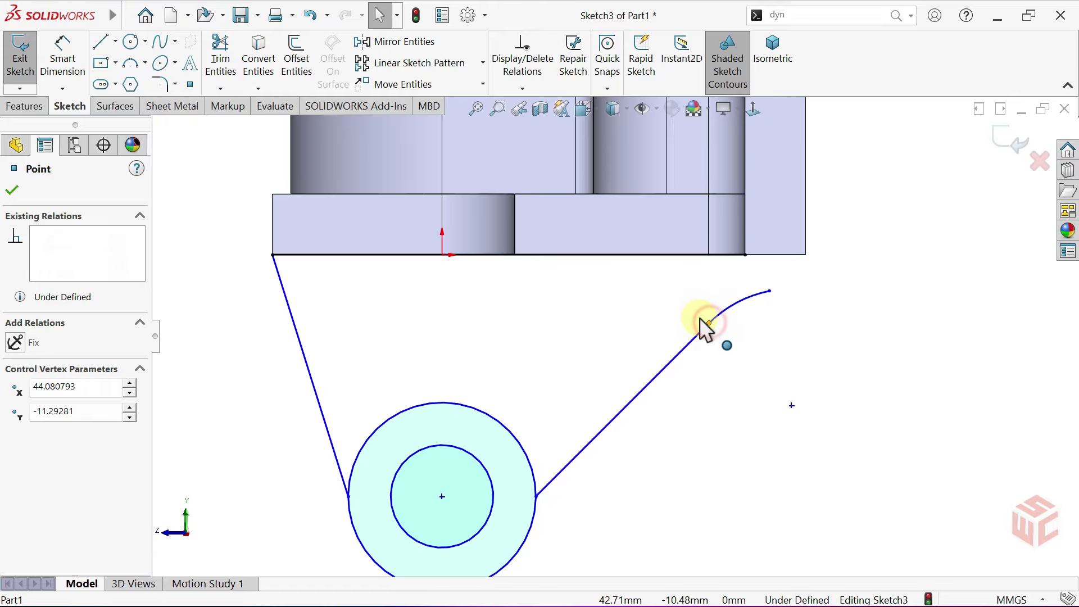
left_click(768, 292)
left_click_drag(768, 292, 744, 256)
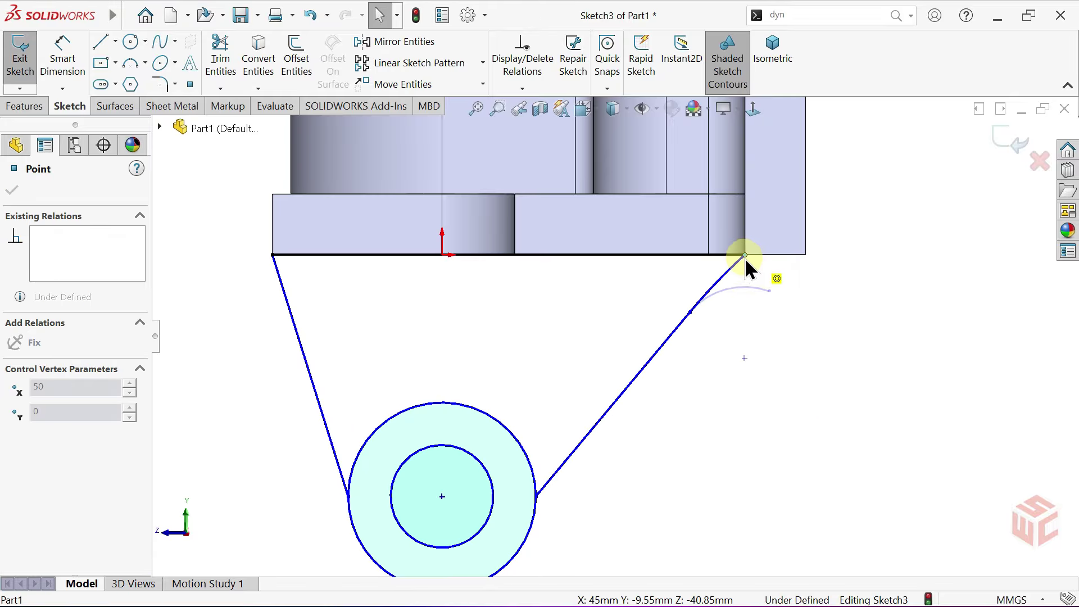
left_click(722, 325)
scroll(535, 354, "up", 2)
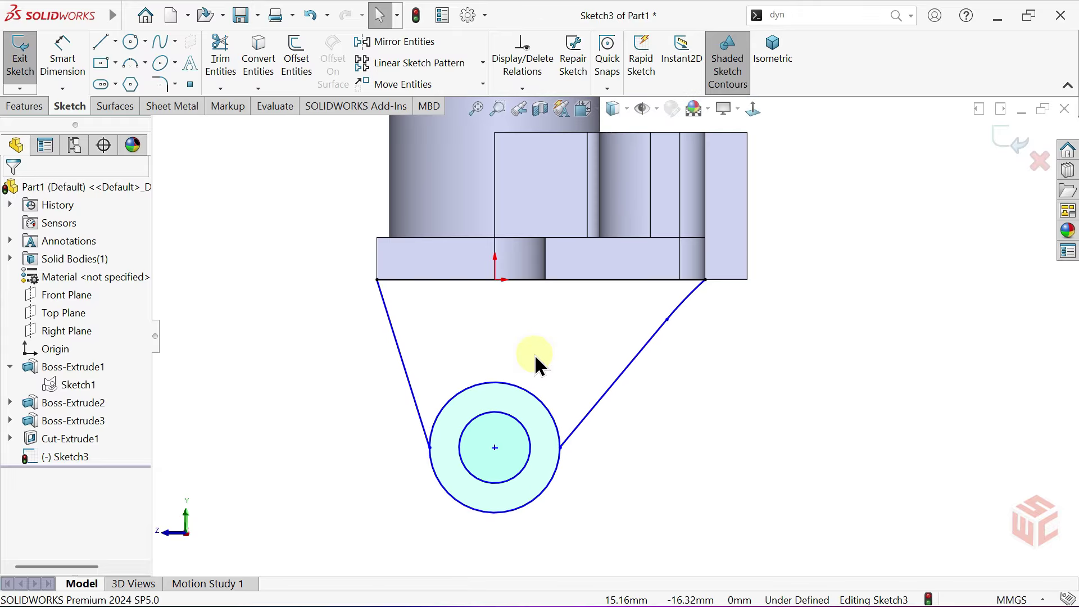
Step: Dimension the outer circle's diameter below the base plate and set it to 38 mm
scroll(535, 354, "up", 1)
middle_click_drag(537, 354, 557, 357, "ctrl")
left_click(63, 56)
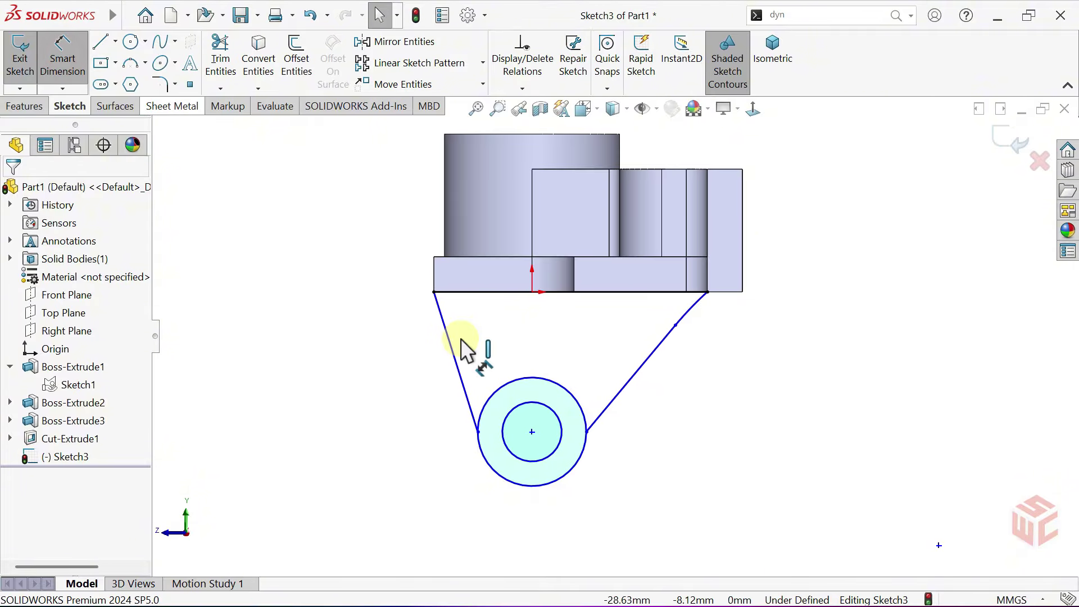
scroll(539, 394, "up", 1)
left_click(526, 460)
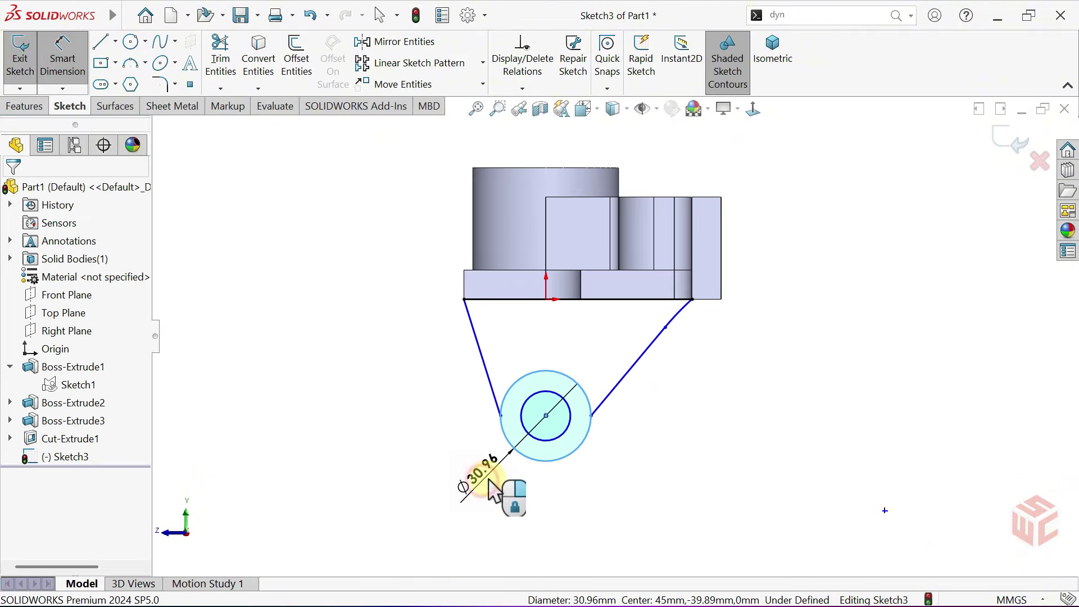
left_click(499, 493)
type("38")
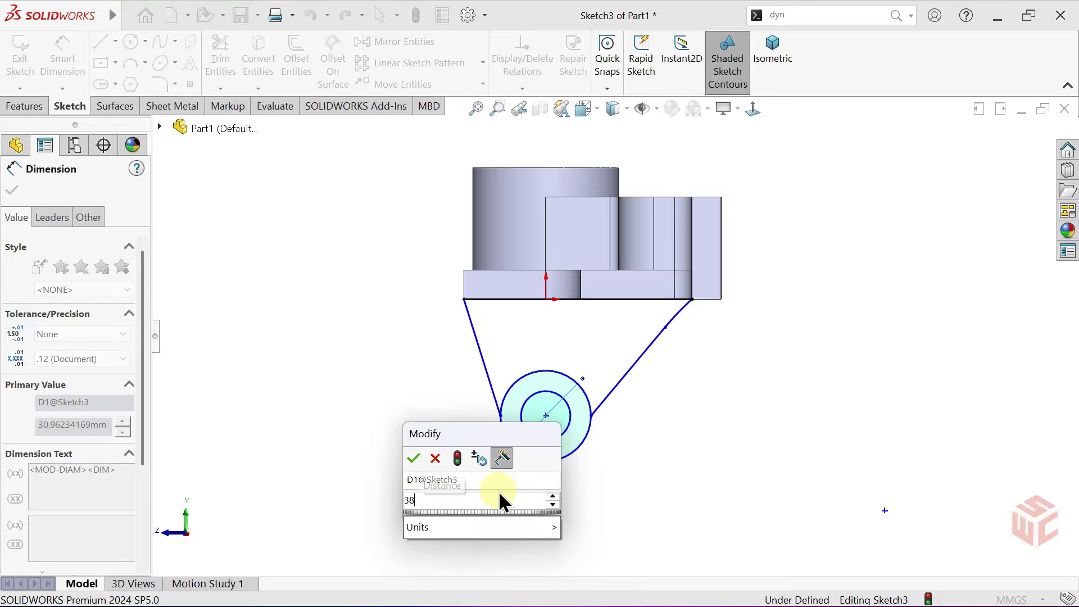
key("Return")
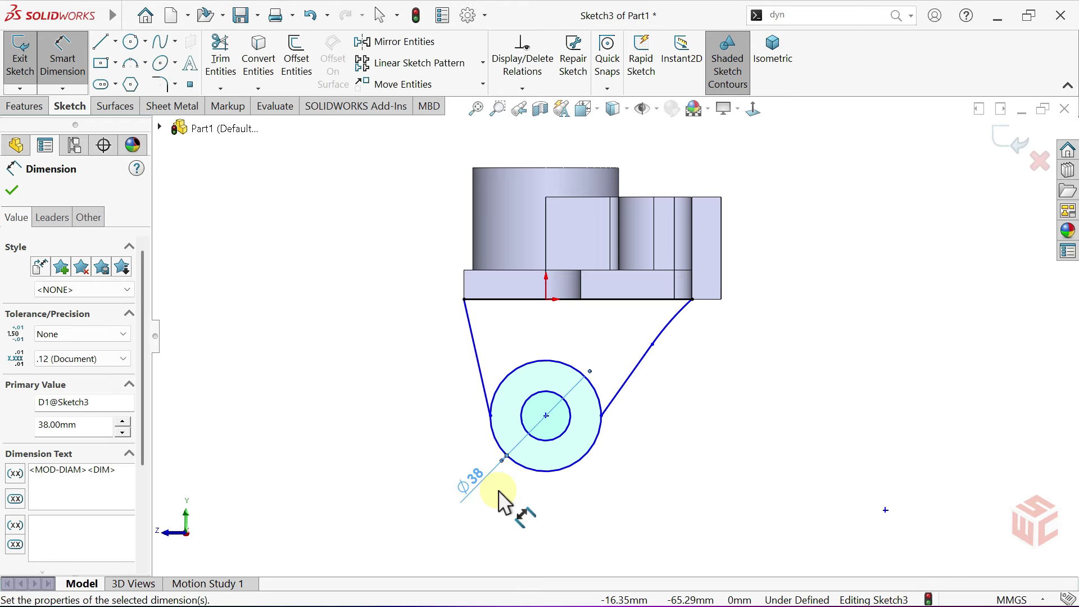
Step: Dimension the inner concentric circle and set its diameter to 20 mm
left_click(558, 436)
left_click(614, 482)
type("20")
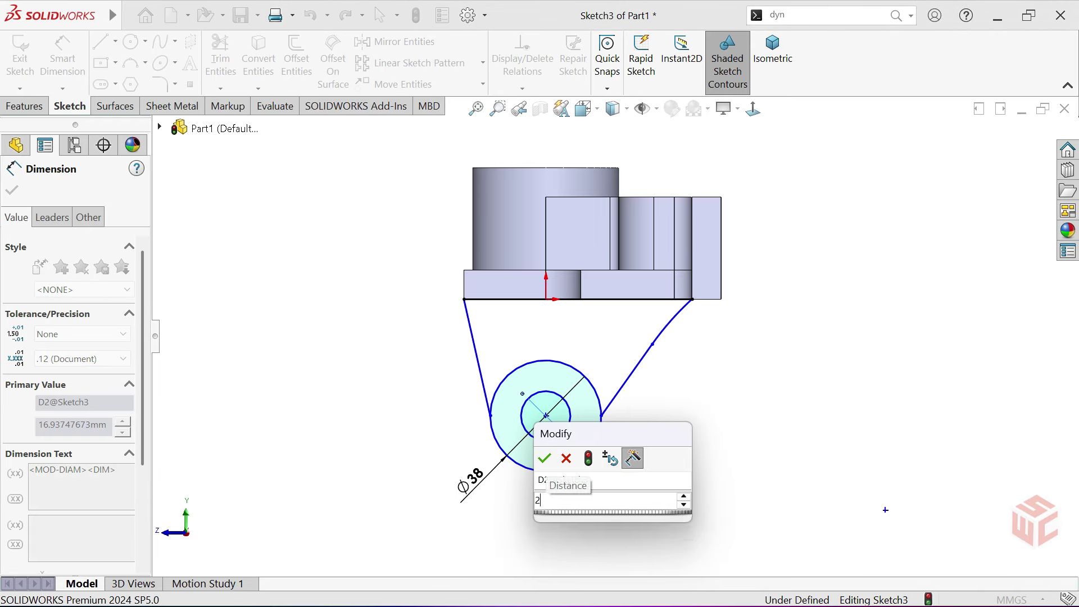
key("Return")
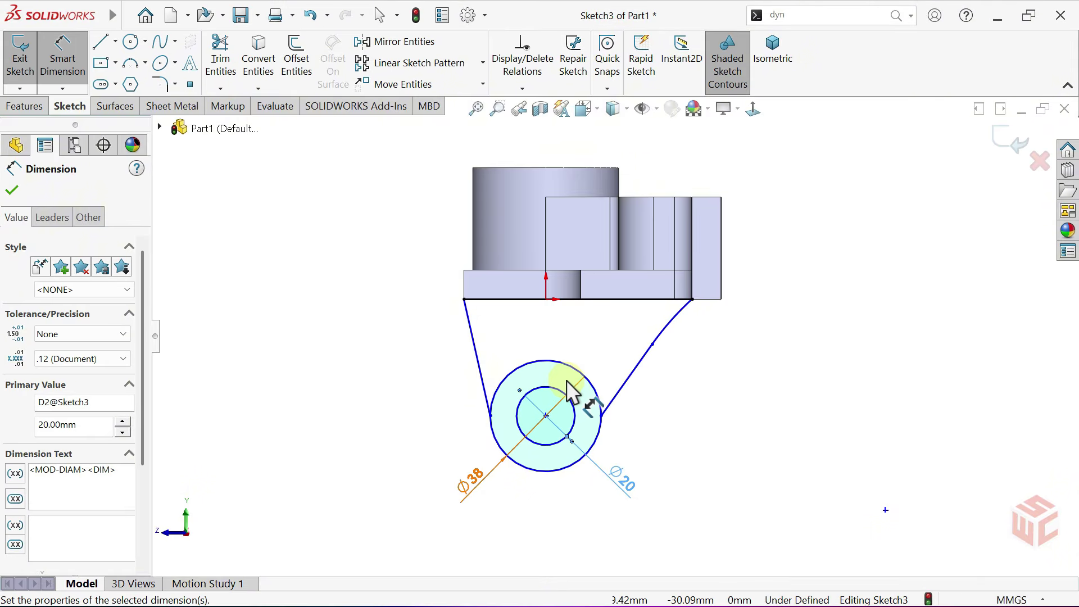
Step: Set the vertical distance between the base plate's bottom edge line and the circles' center to 56 mm
left_click(545, 361)
left_click(531, 300)
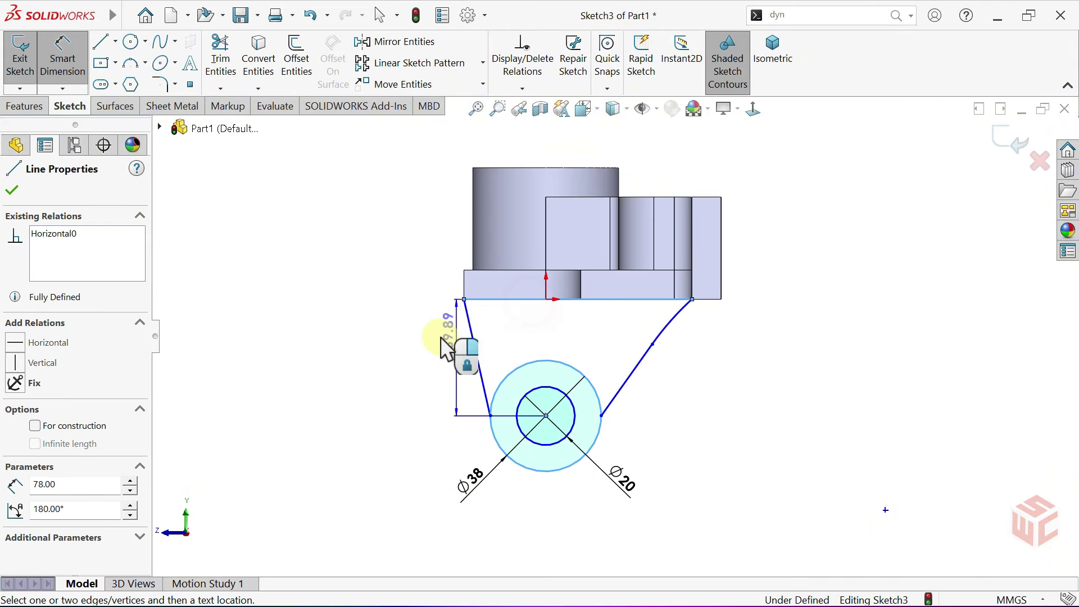
left_click(444, 360)
type("56")
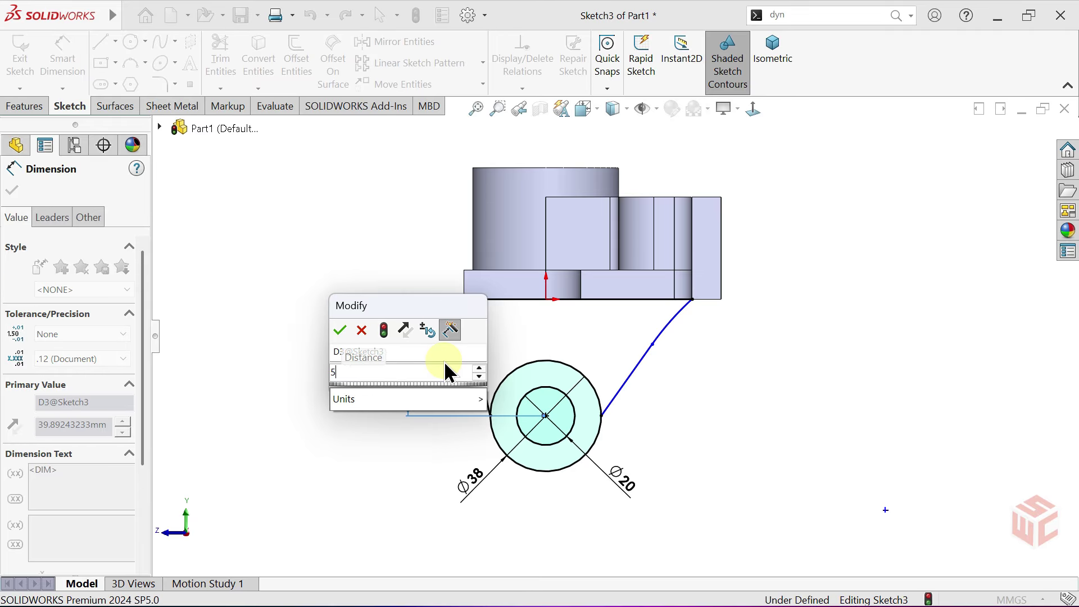
key("Return")
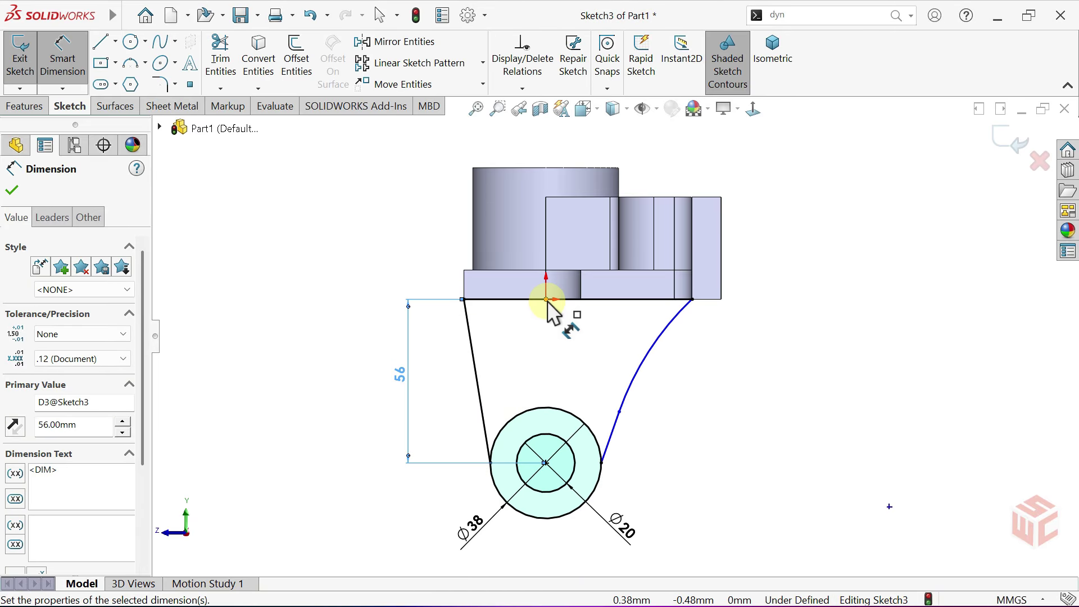
Step: Set the horizontal distance from the origin to the point where the slanted line meets the tangent arc to 33 mm
left_click(619, 411)
scroll(612, 337, "up", 2)
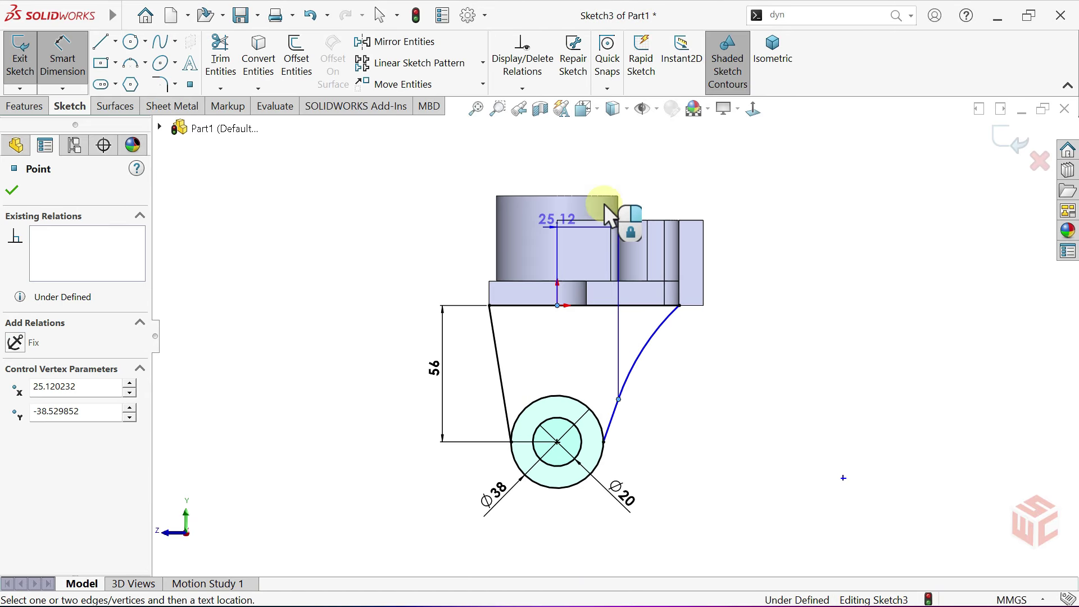
left_click(626, 180)
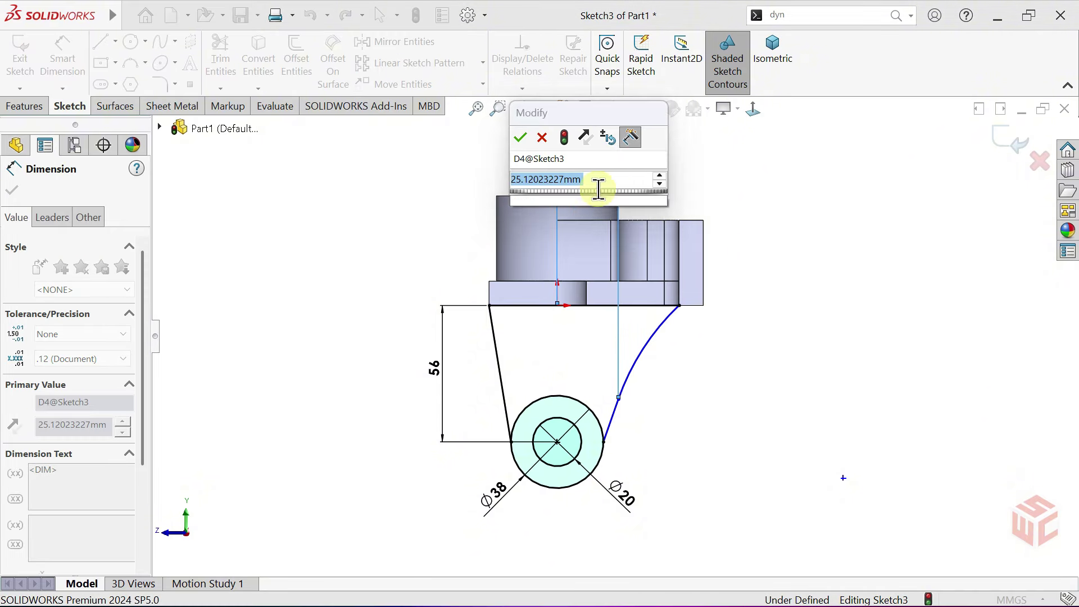
type("33")
key("Return")
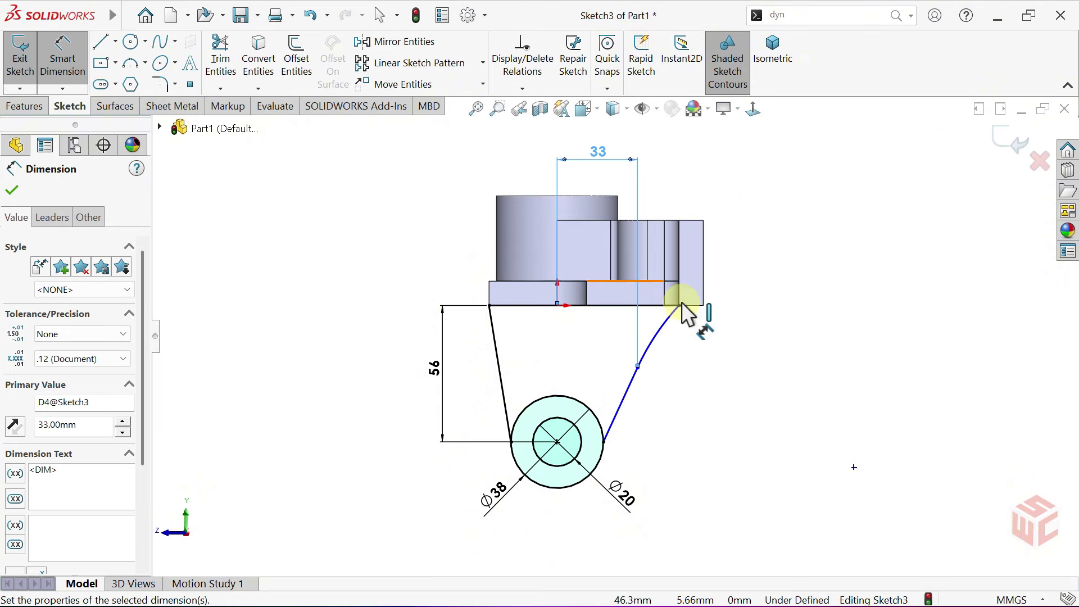
Step: Set the tangent arc's radius to 25 mm and move its dimension text outward, clear of the arc
left_click(663, 330)
left_click(706, 382)
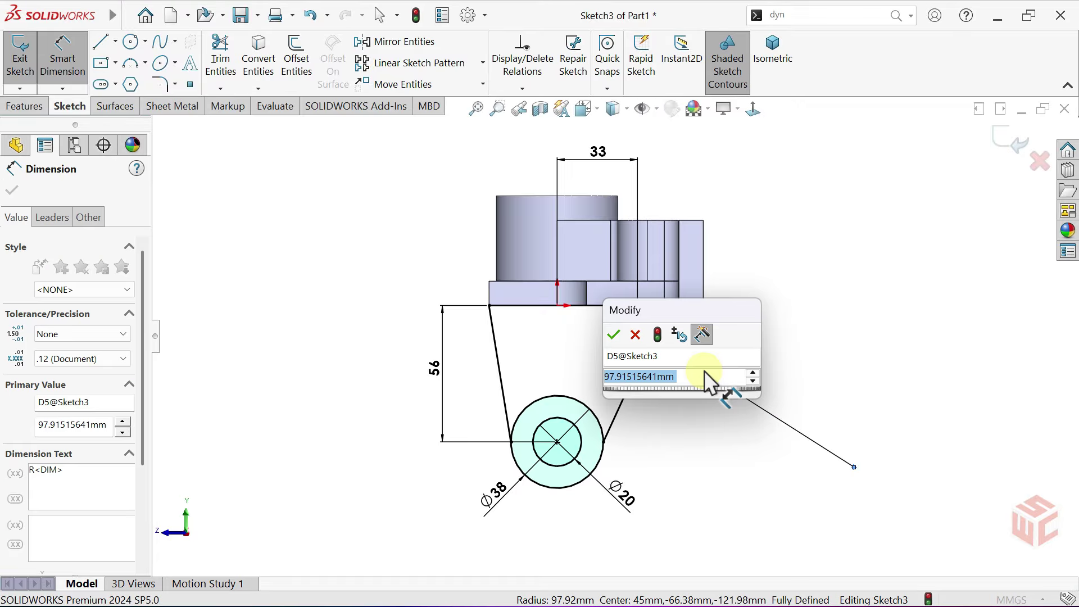
type("25")
key("Return")
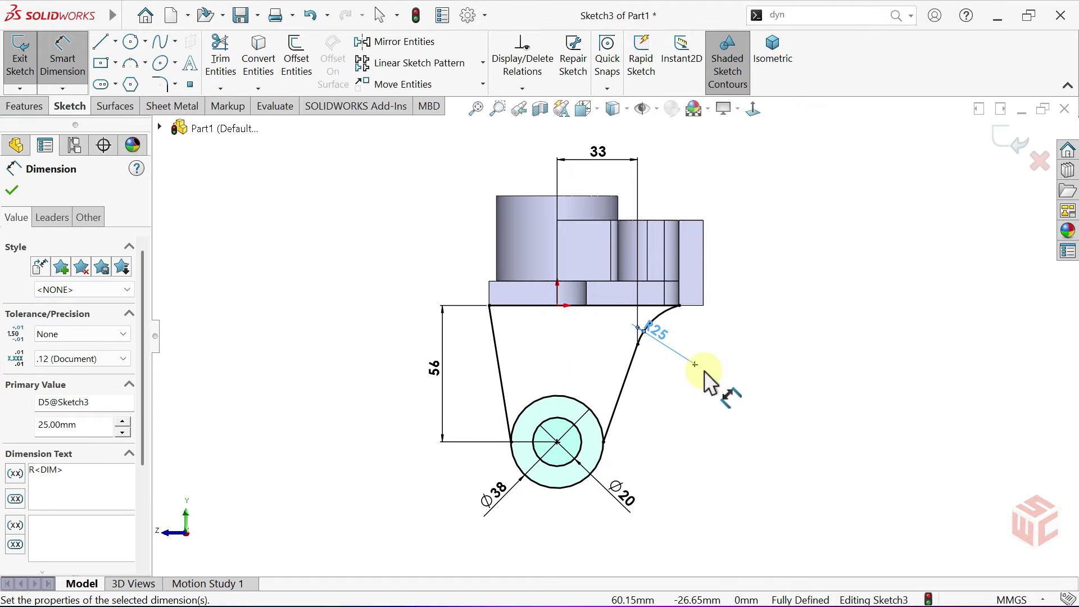
right_click(695, 331)
left_click(727, 375)
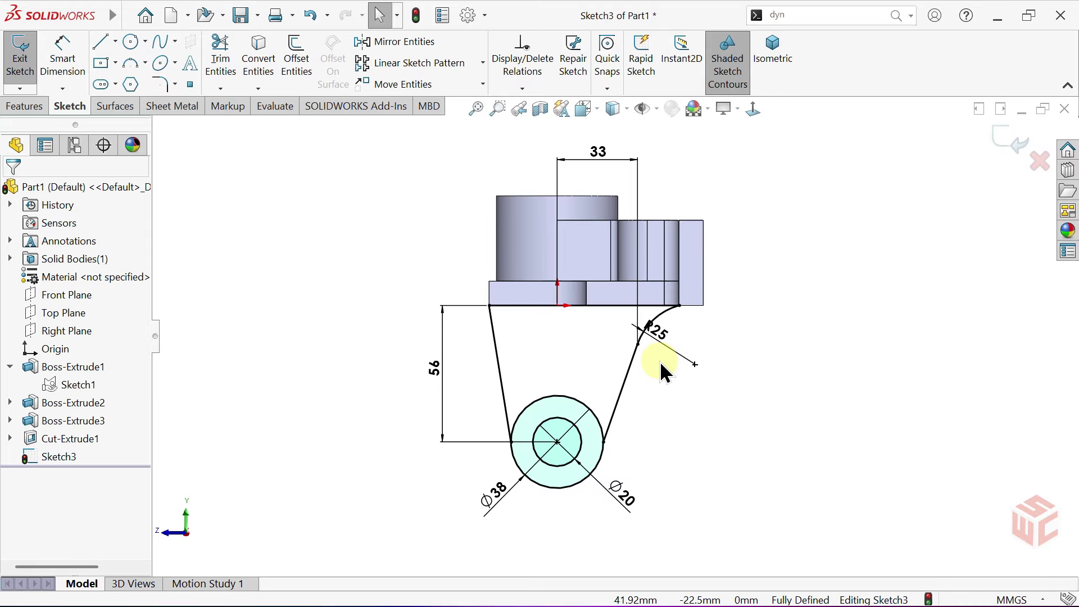
scroll(659, 360, "down", 2)
left_click_drag(653, 328, 685, 347)
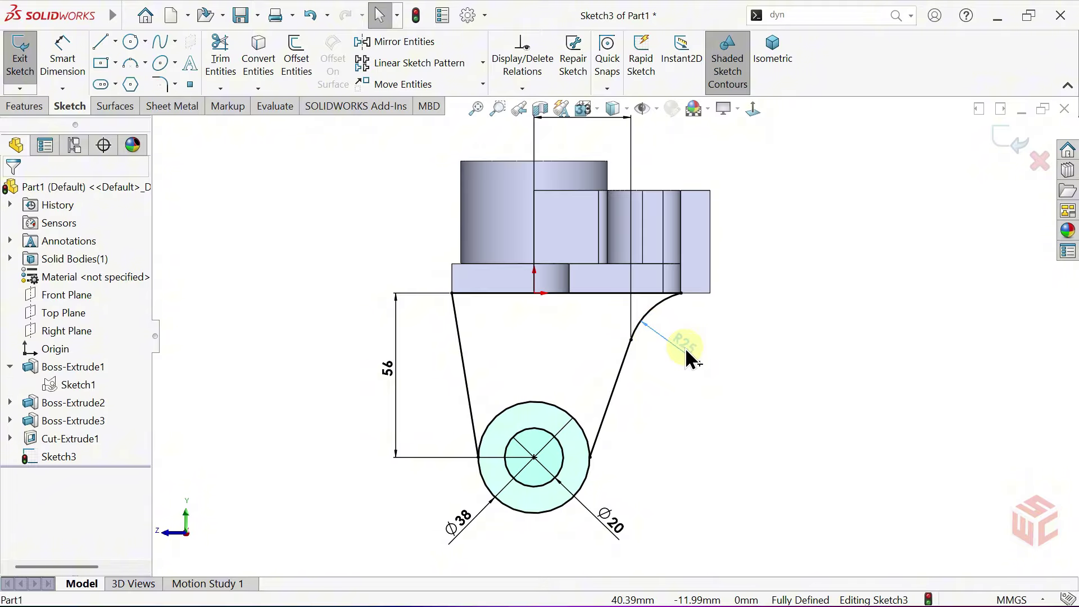
left_click(655, 381)
Step: Extrude the arm region between the base edge and the outer circle 10 mm blind, reversed toward the inside of the bracket
scroll(655, 380, "up", 3)
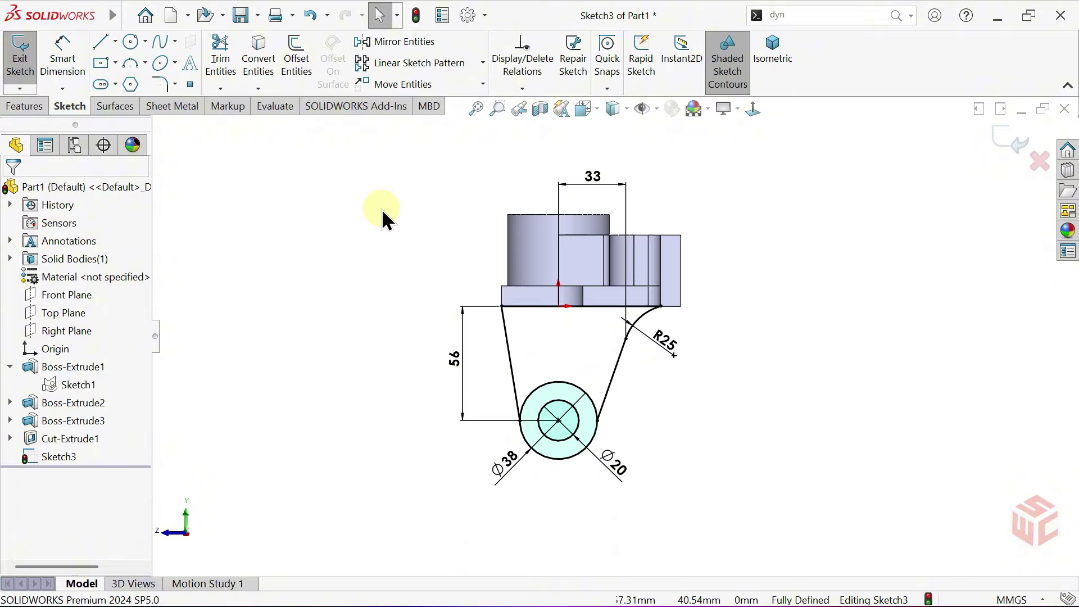
left_click(35, 106)
left_click(39, 76)
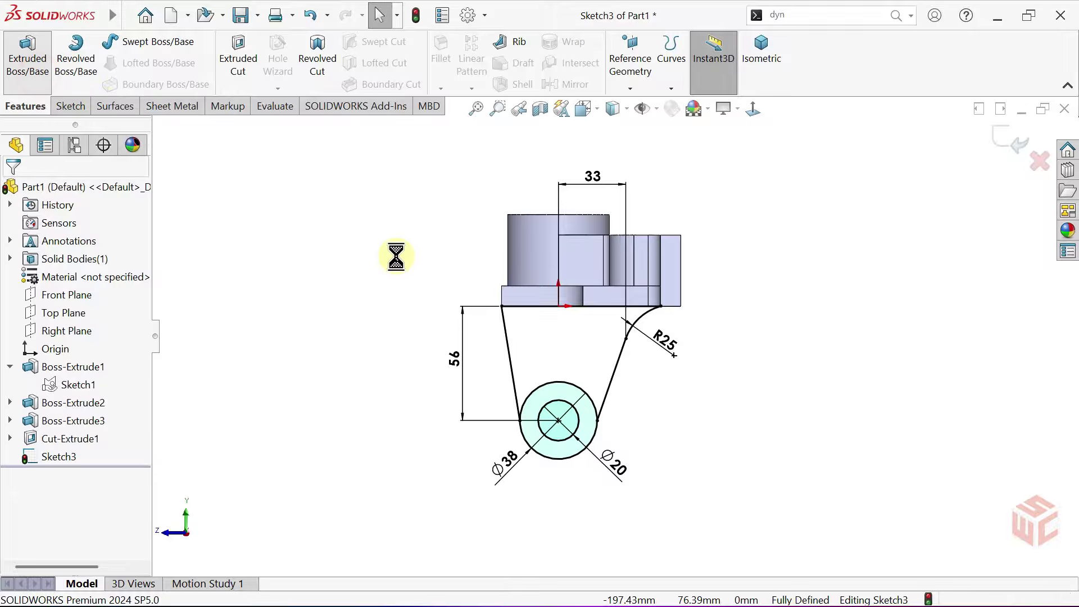
left_click(753, 66)
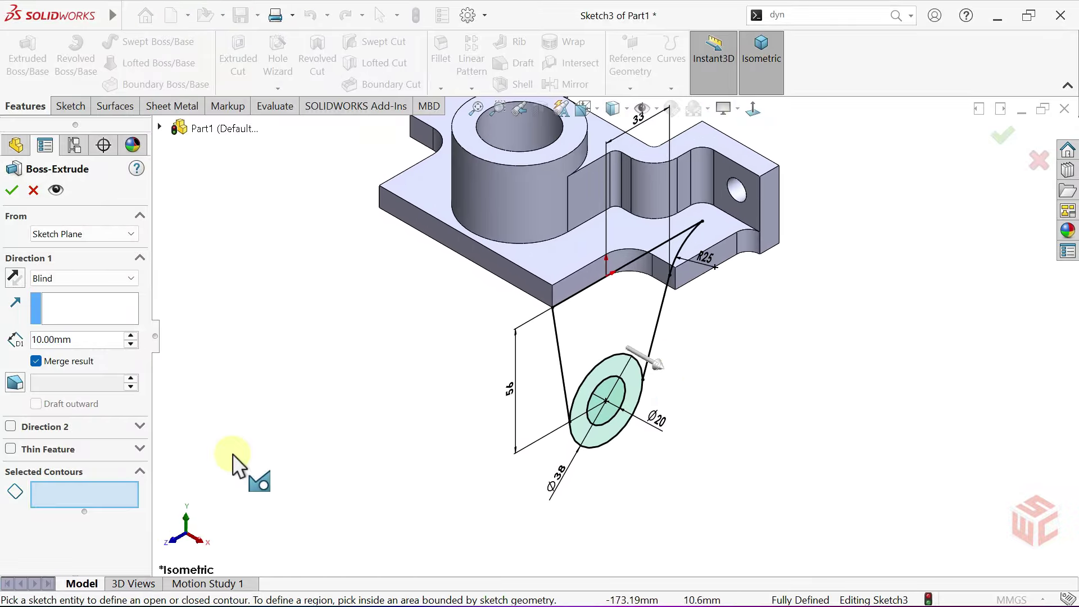
left_click(595, 352)
middle_click_drag(597, 360, 647, 316)
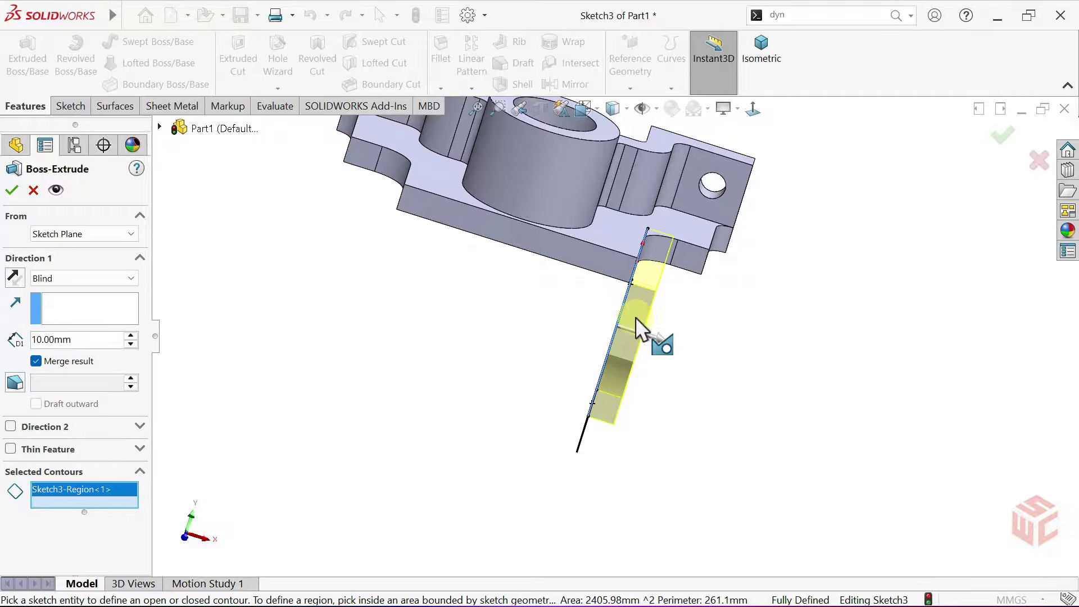
left_click(87, 341)
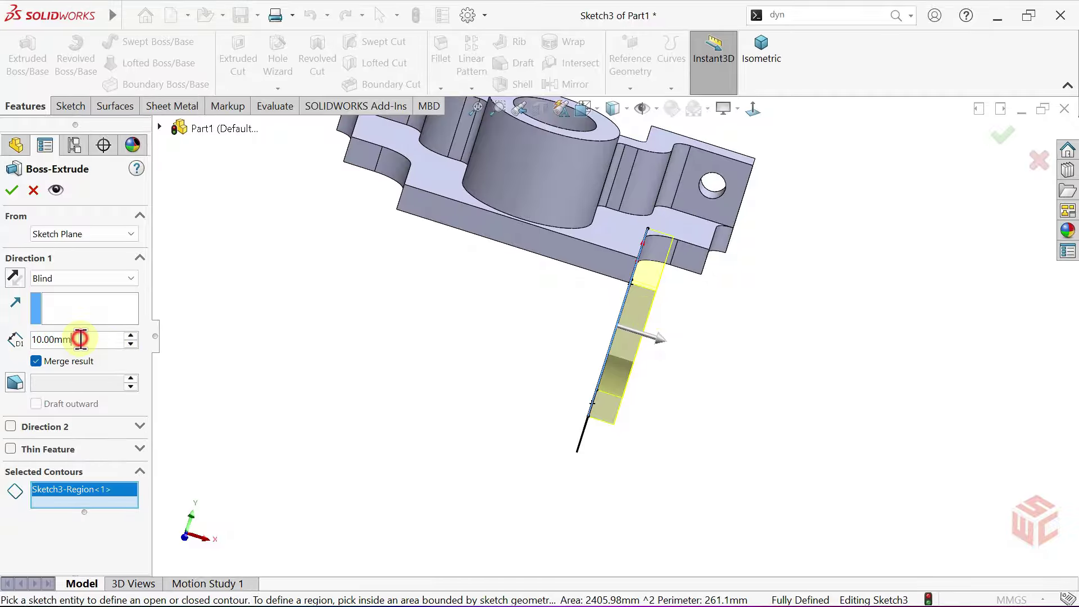
left_click(14, 278)
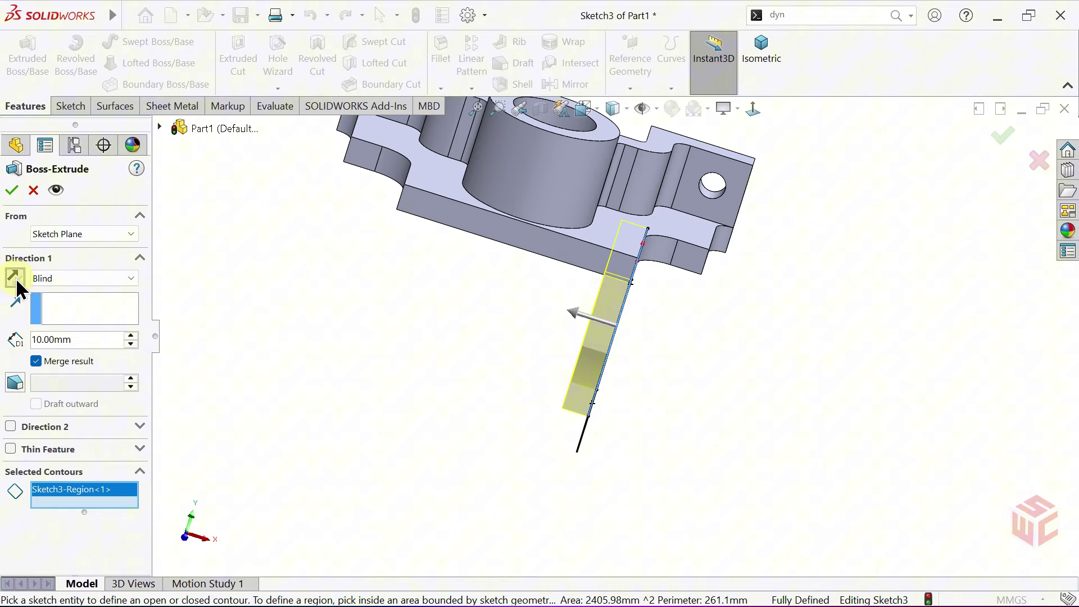
left_click(13, 192)
Step: Reuse the arm's sketch to extrude the ring between the two circles, with a blind depth of 3 mm in the first direction
middle_click_drag(439, 311, 416, 315)
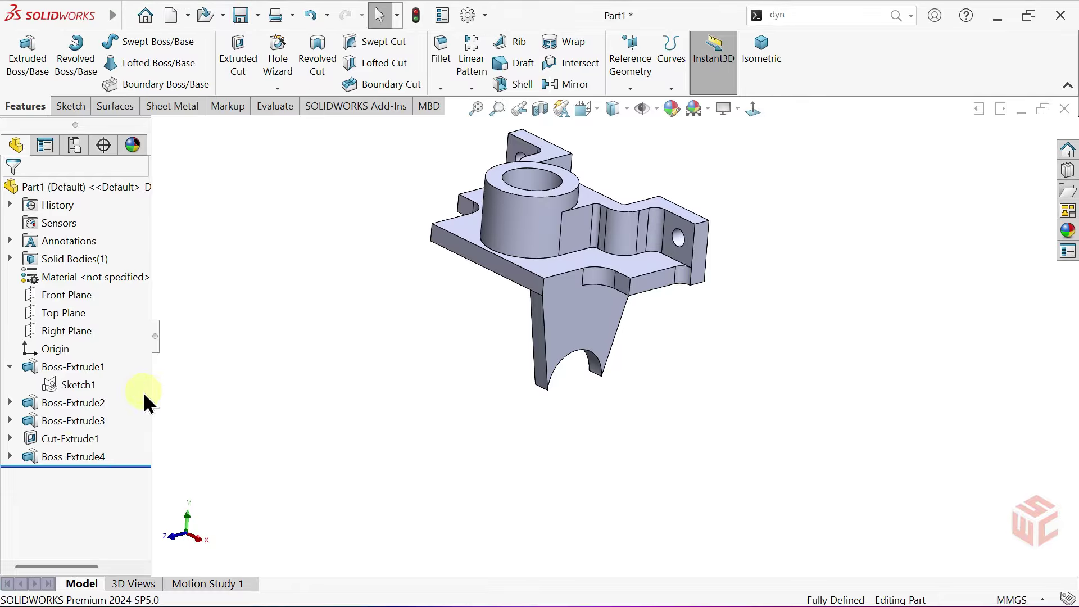
left_click(10, 457)
left_click(73, 472)
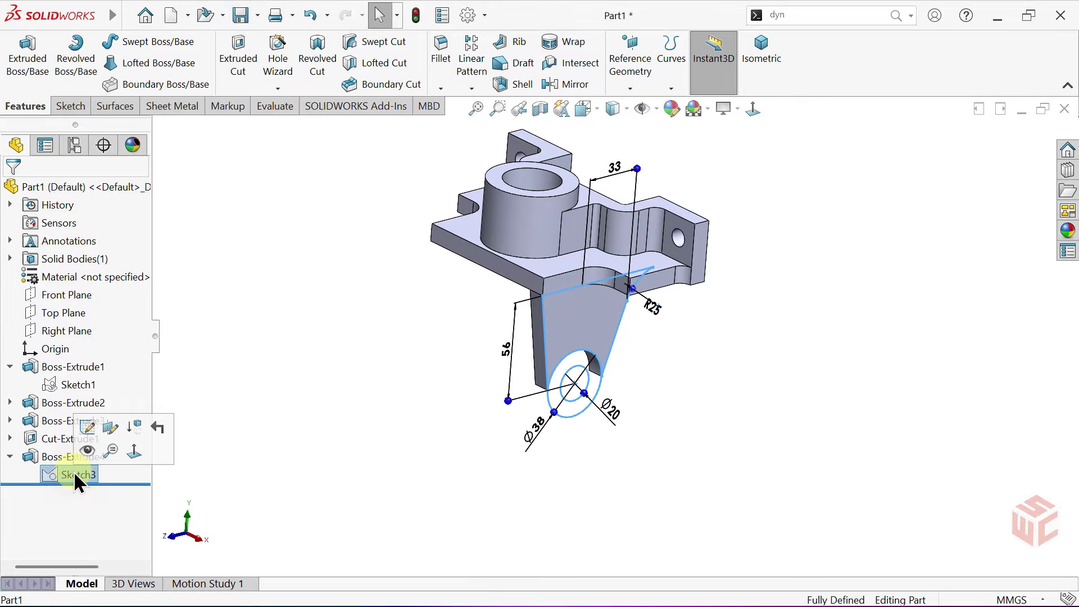
left_click(27, 73)
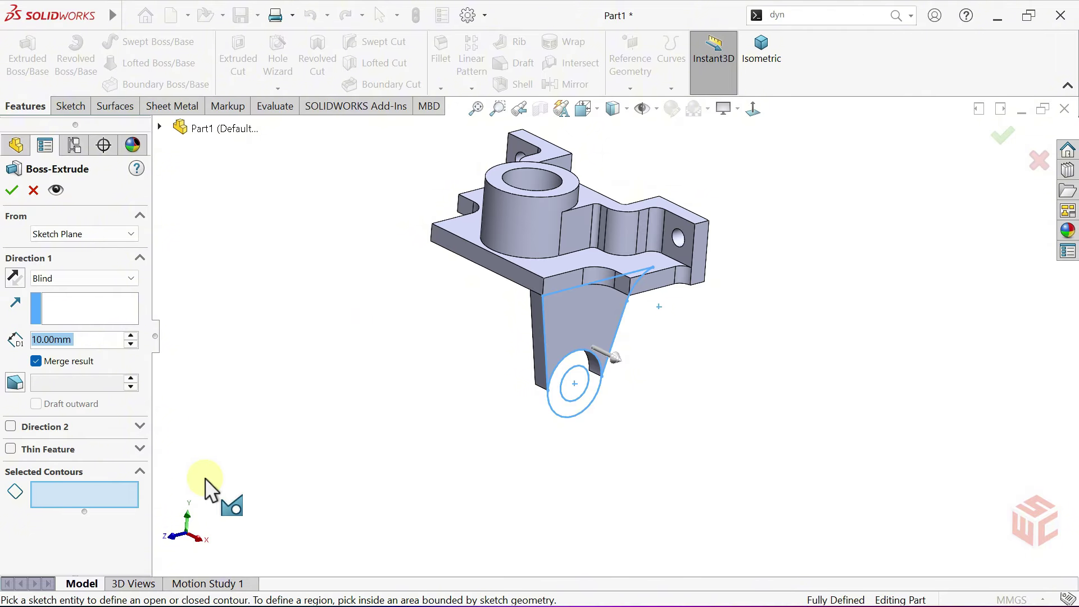
left_click(565, 407)
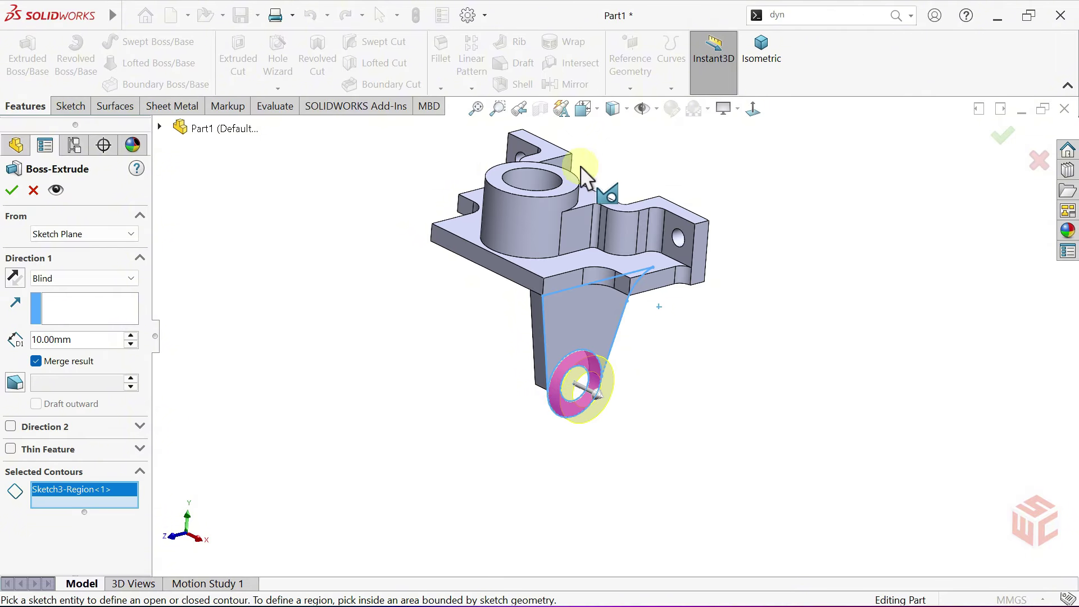
left_click(583, 109)
left_click(613, 173)
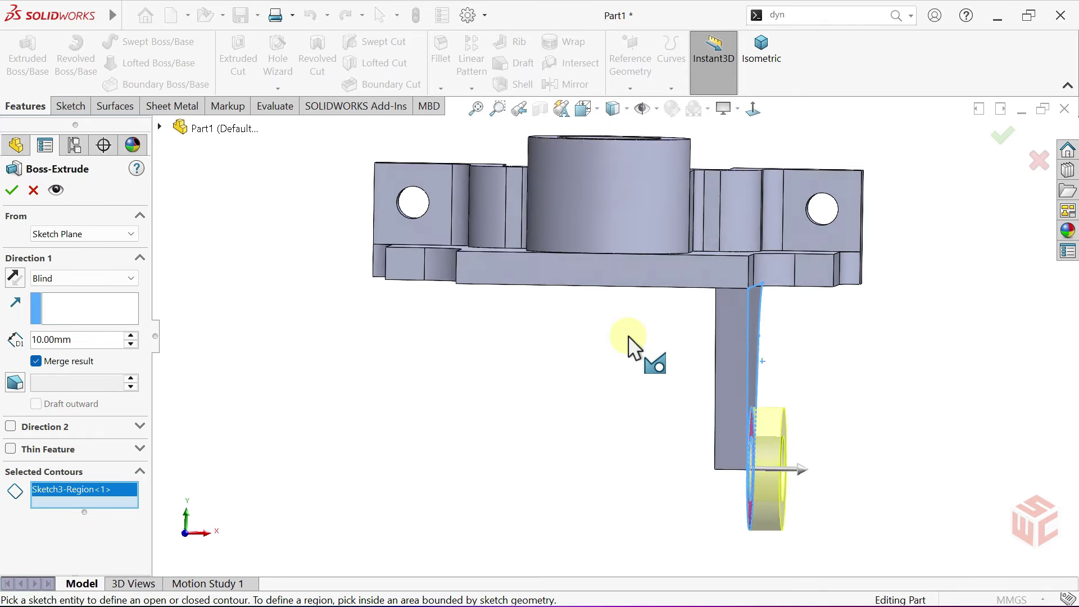
scroll(622, 418, "down", 5)
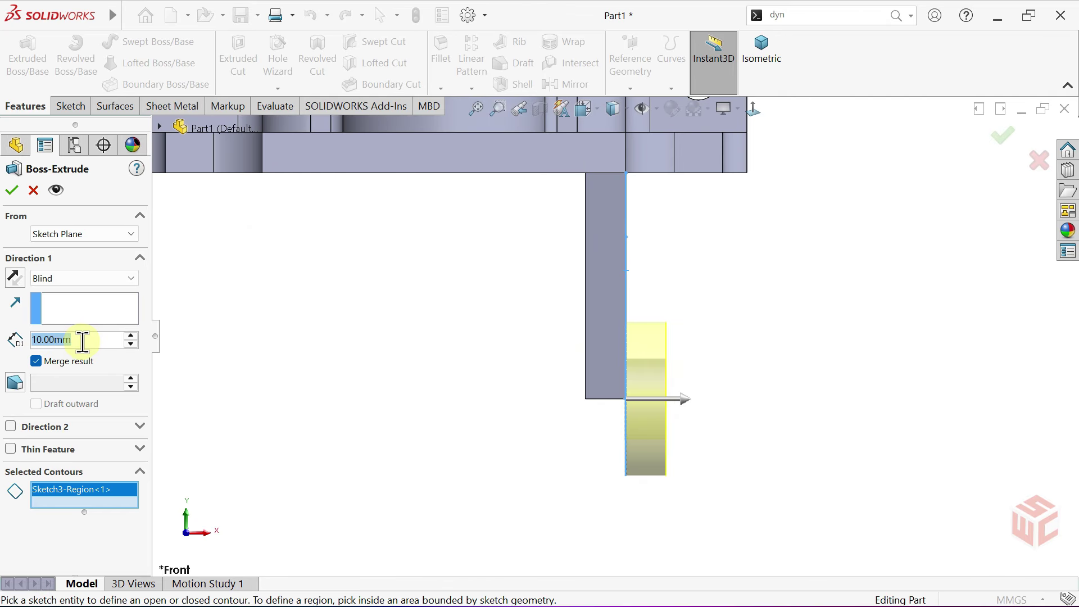
type("3")
key("Return")
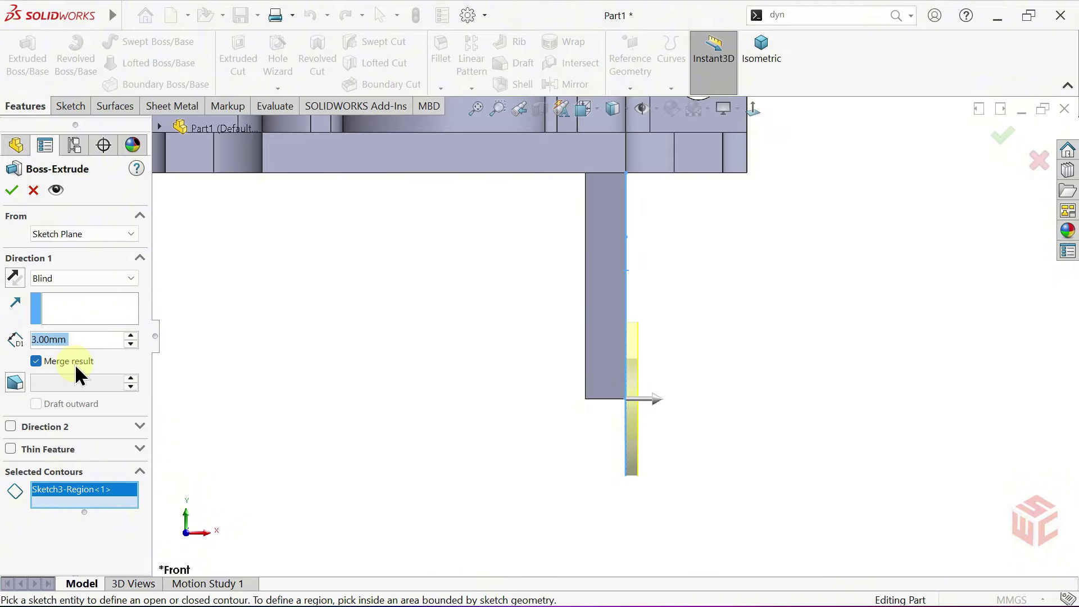
Step: Add a second blind direction of 13 mm to the ring extrusion and complete the boss
left_click(12, 424)
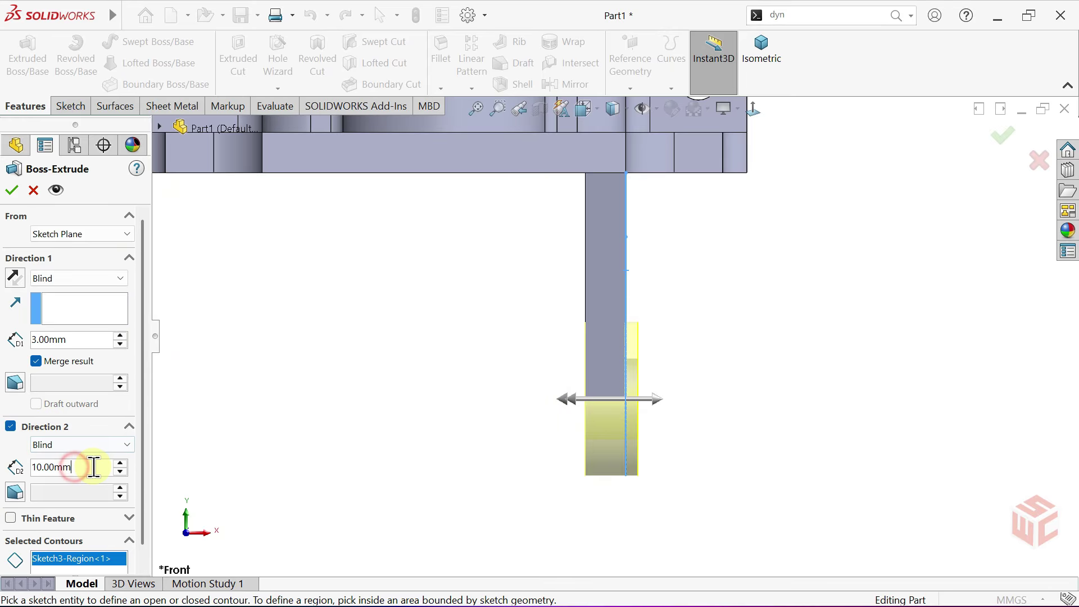
type("13")
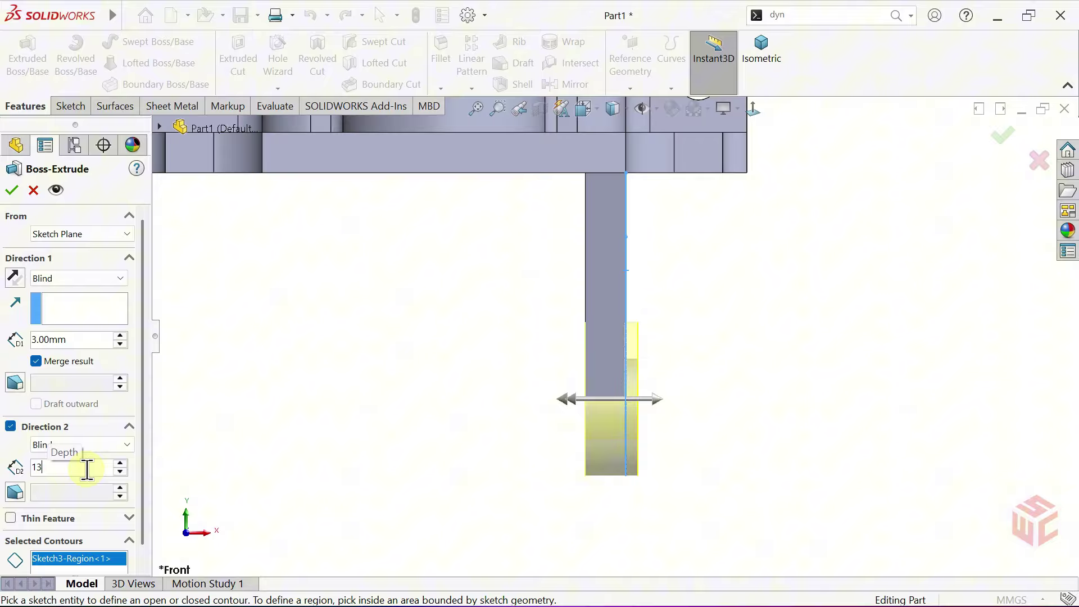
key("Return")
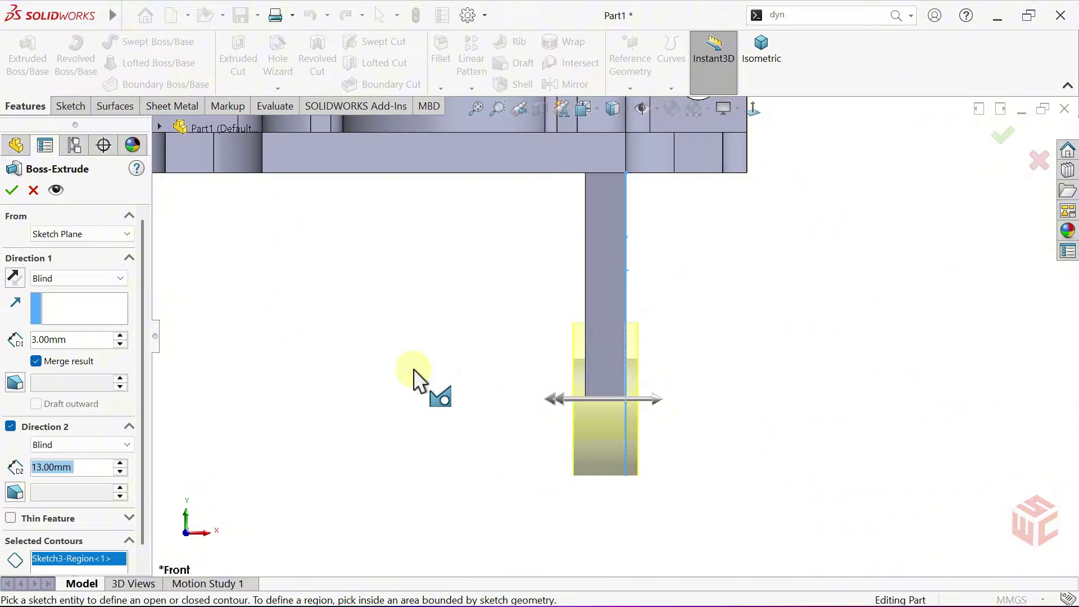
left_click(13, 191)
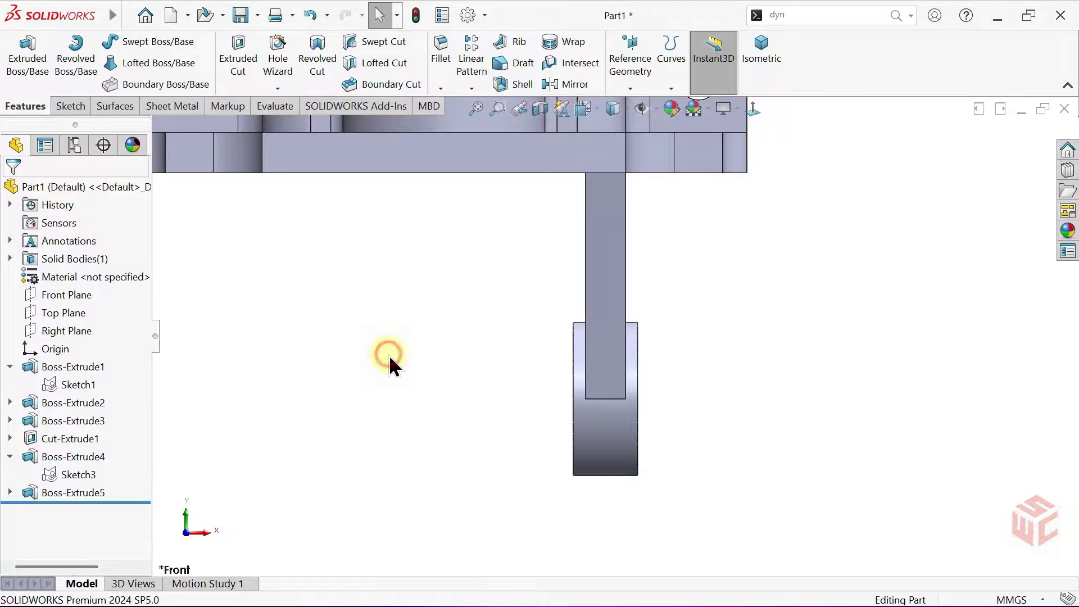
Step: Mirror the hanging arm and its round boss, Boss-Extrude4 and Boss-Extrude5, about the Right Plane
key("ctrl+7")
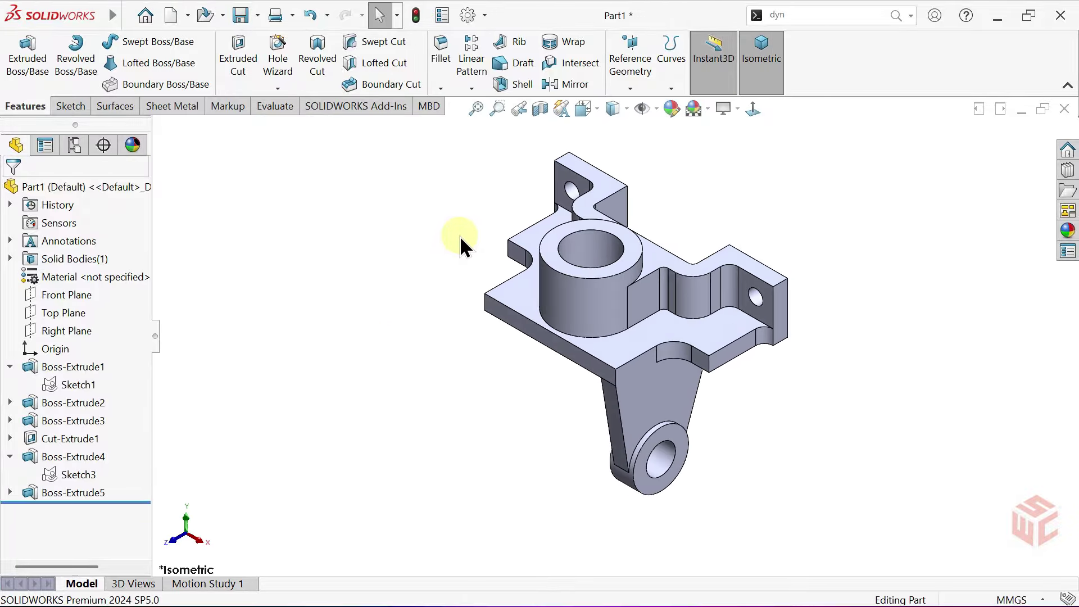
left_click(572, 84)
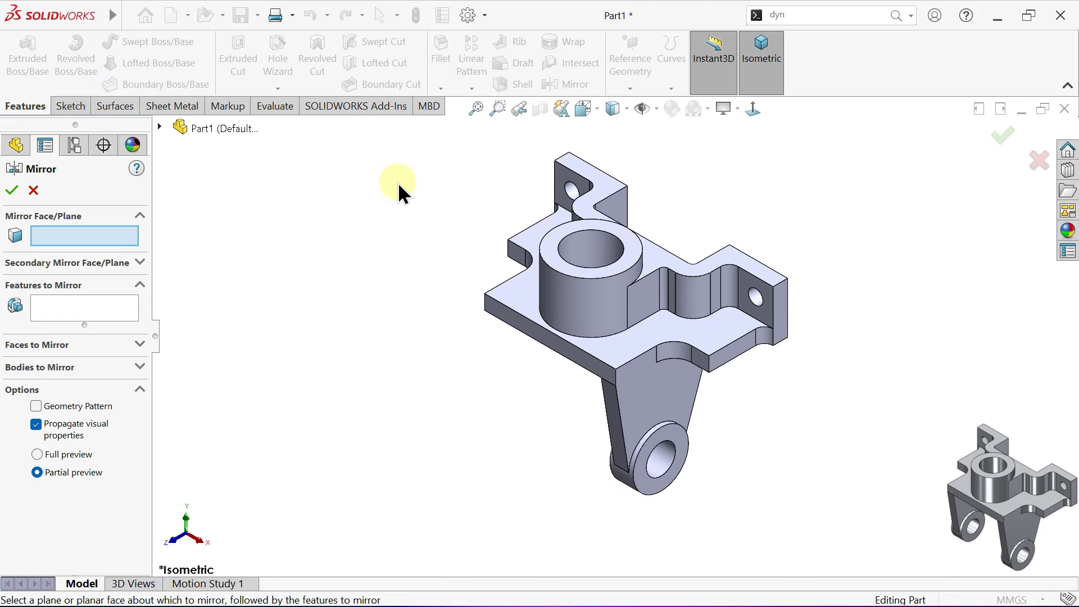
left_click(159, 126)
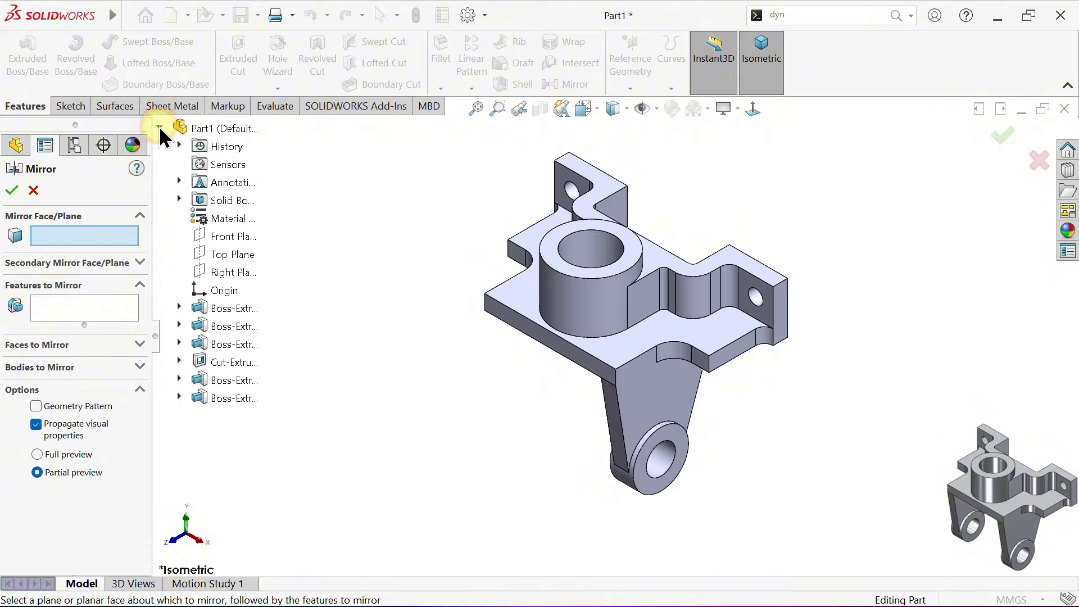
left_click(227, 273)
middle_click_drag(382, 323, 445, 281)
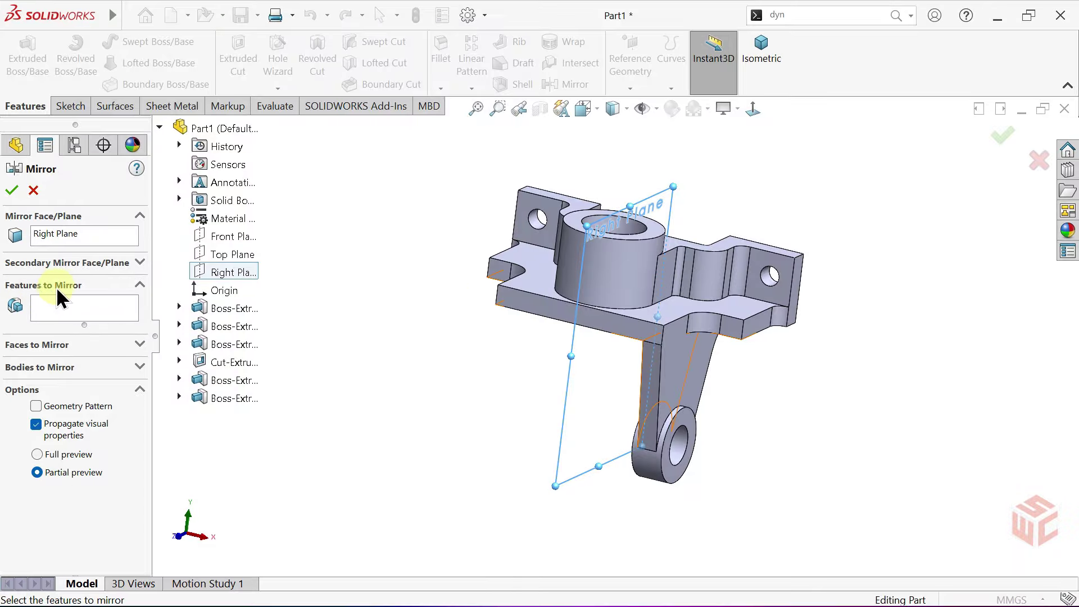
left_click(225, 379)
left_click(228, 394)
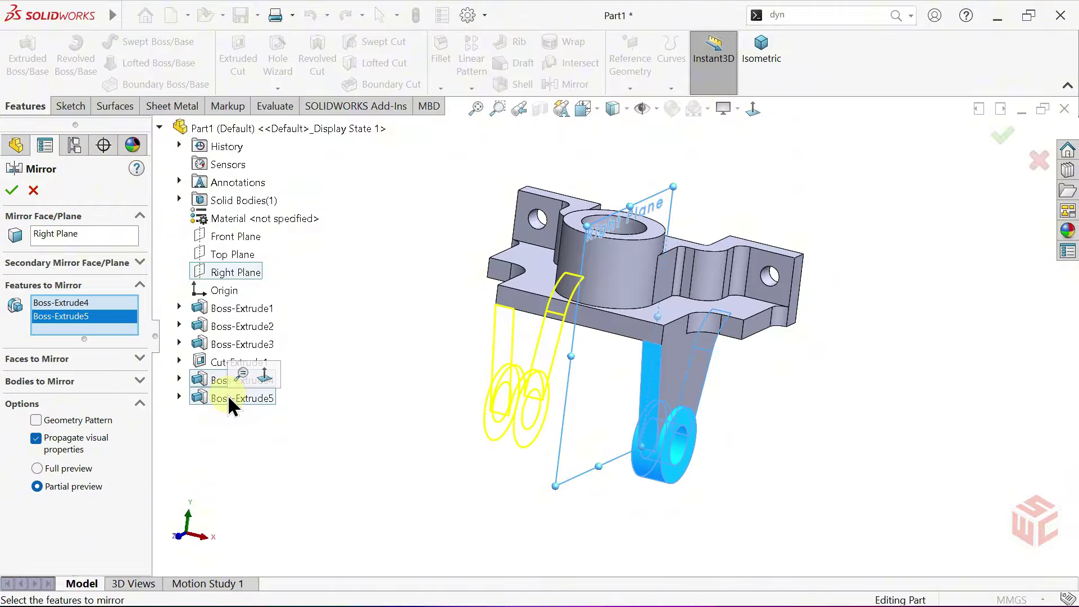
left_click(13, 192)
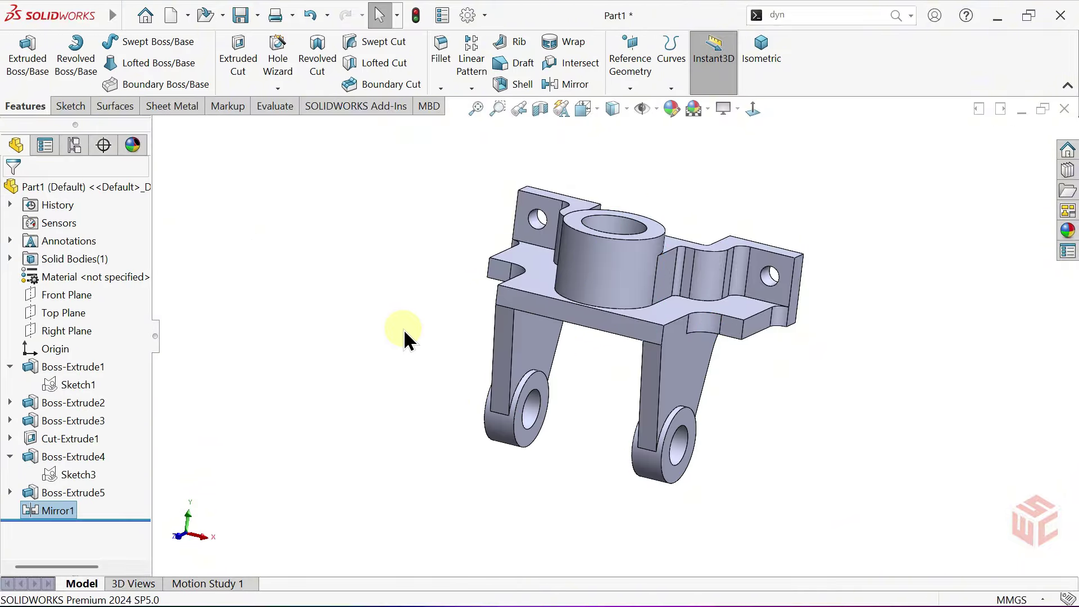
Step: Fillet the two inner edges where the hanging arms meet the underside of the base plate with a 6 mm radius
mouse_move(404, 337)
middle_mouse_down()
mouse_move(457, 313)
mouse_move(393, 350)
middle_mouse_up()
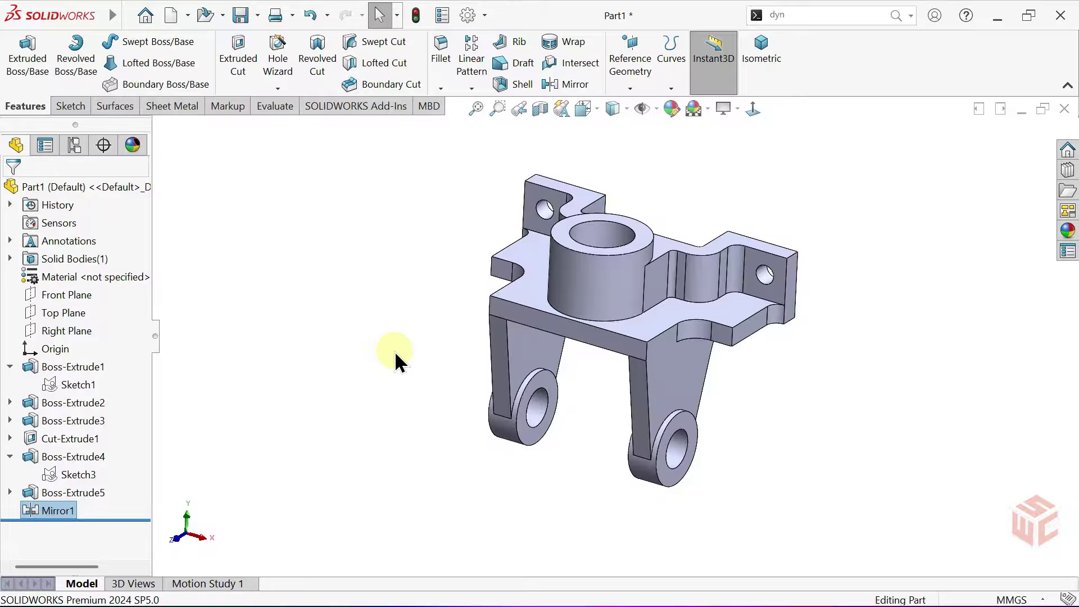
left_click(443, 72)
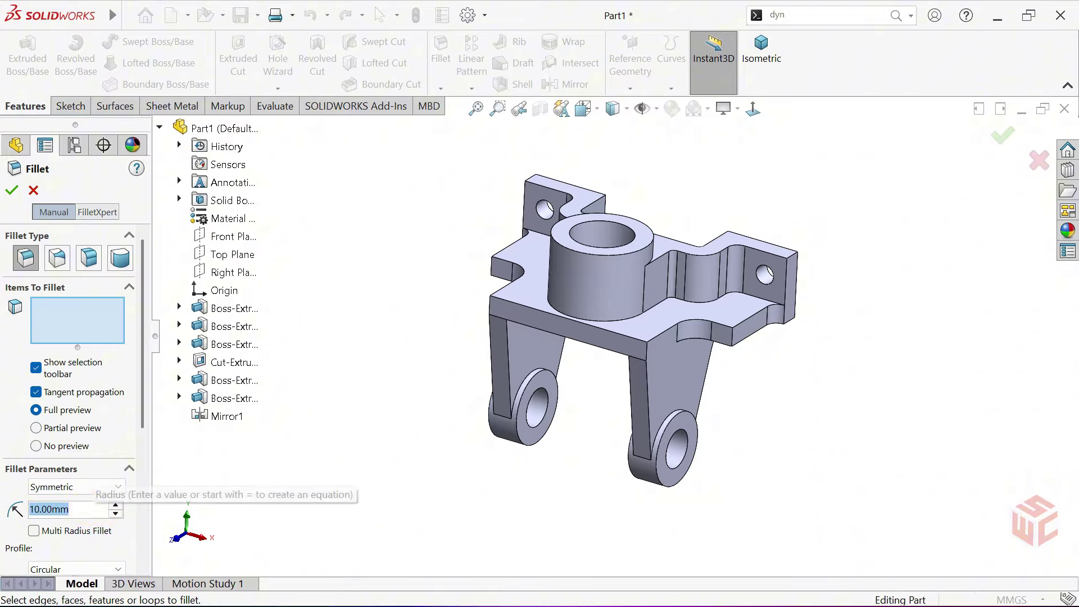
type("6mm")
key("Return")
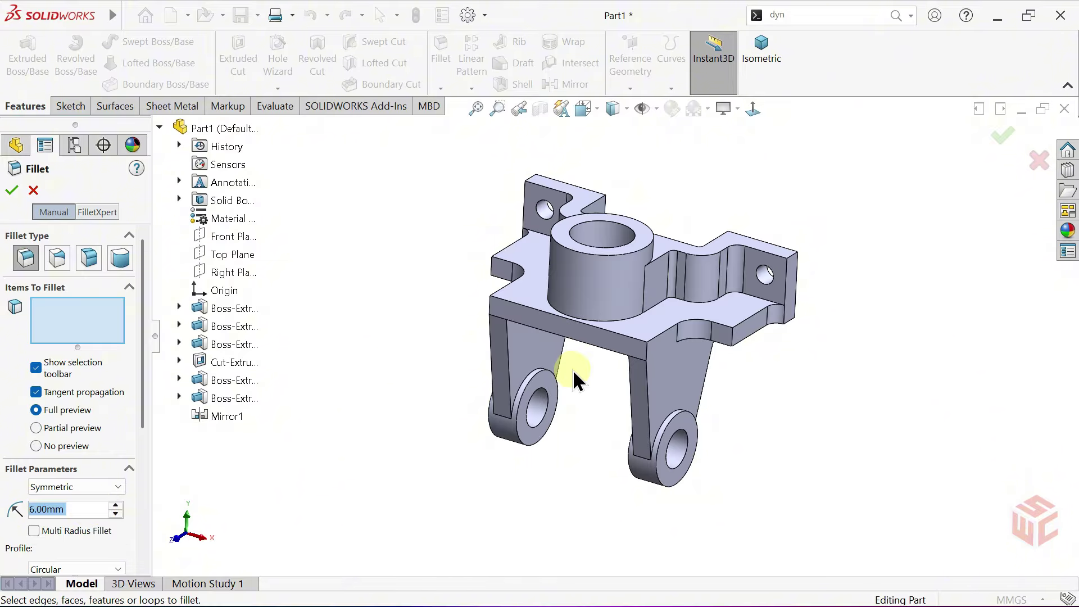
middle_click_drag(573, 362, 534, 271)
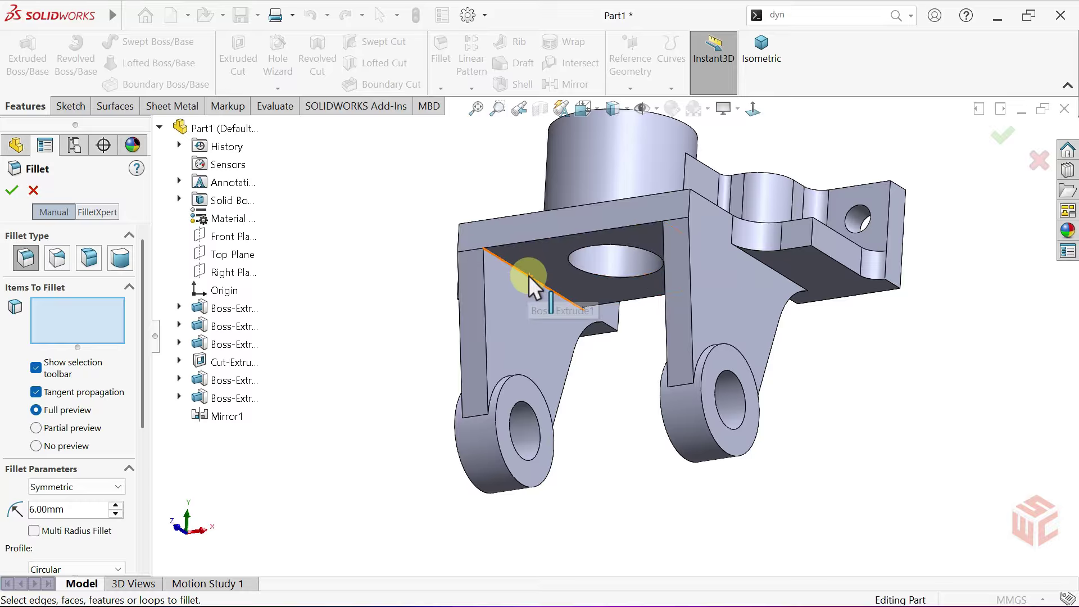
left_click(528, 275)
middle_click_drag(686, 305, 748, 260)
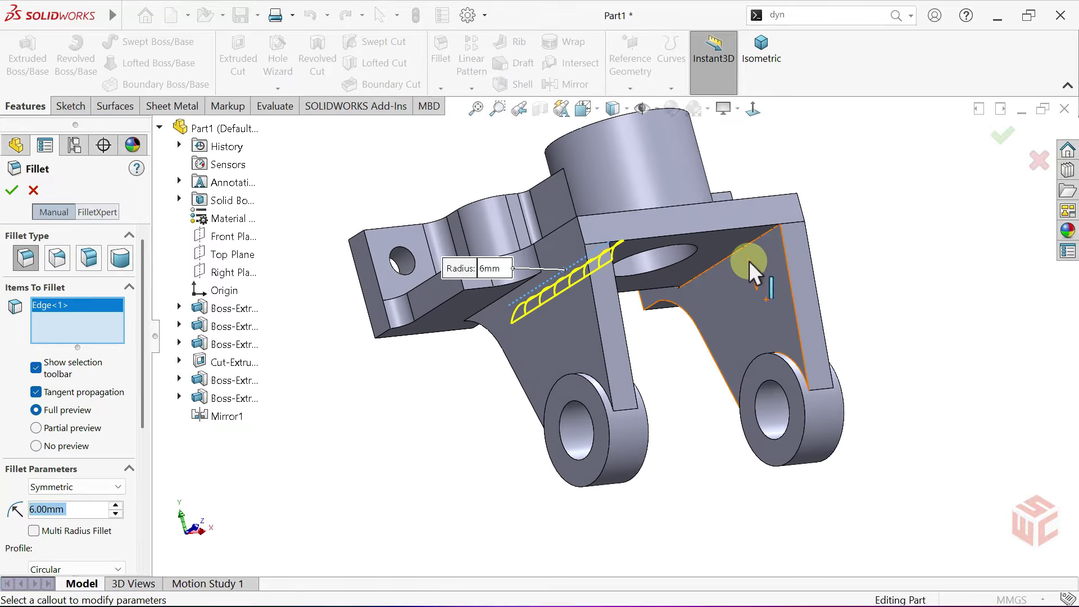
left_click(747, 245)
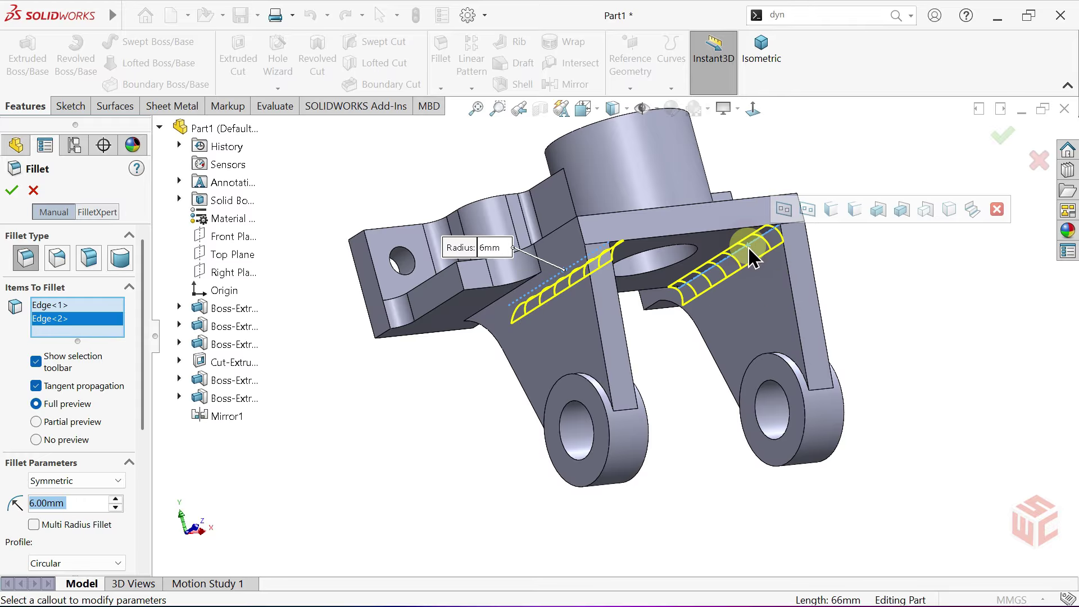
left_click(12, 191)
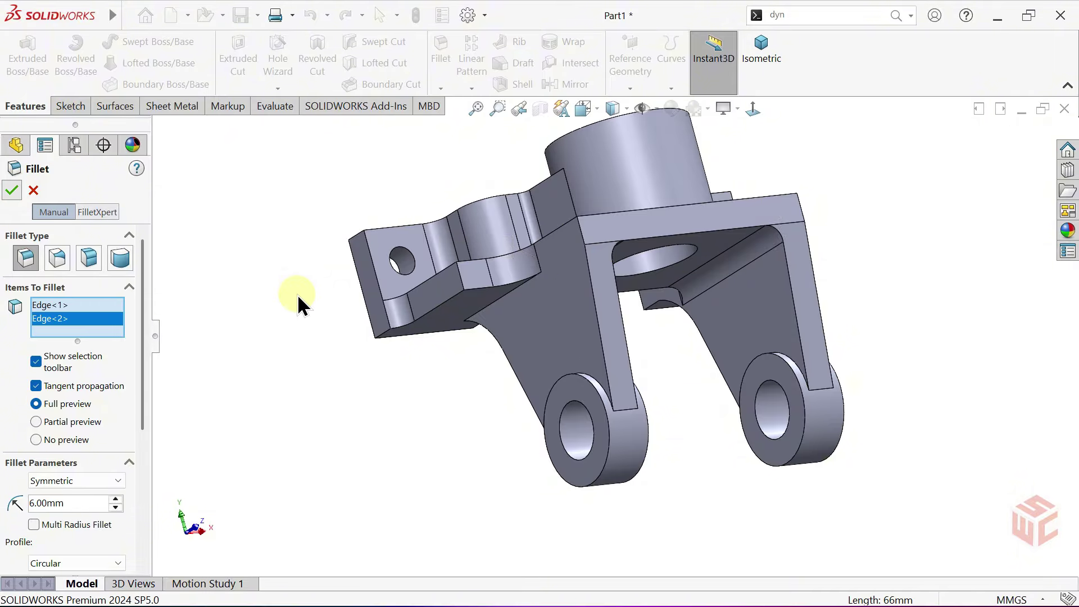
left_click(427, 364)
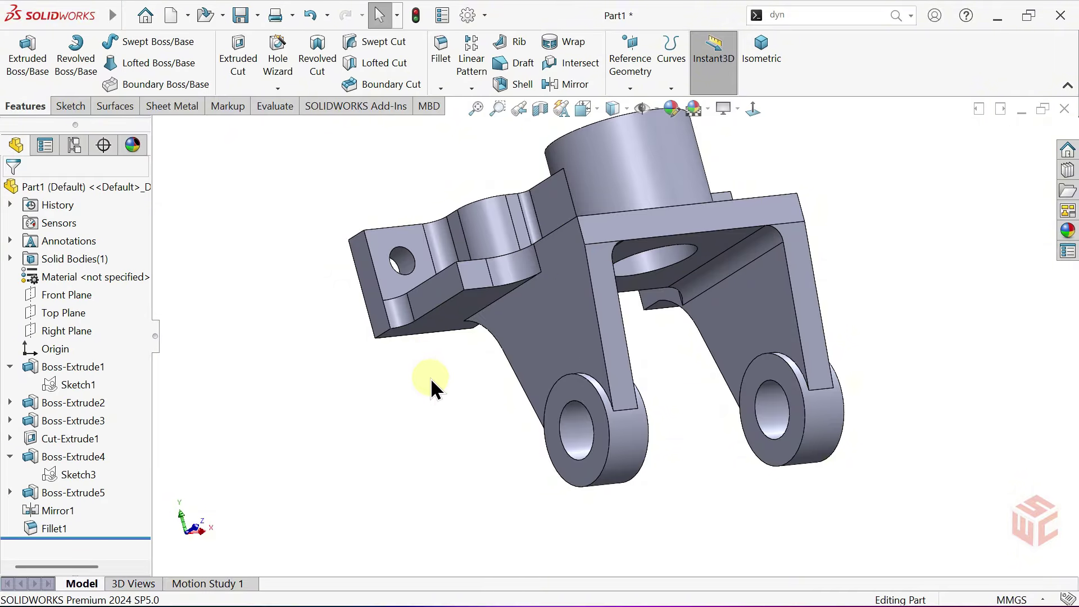
Step: Show the bracket in isometric view and turn on RealView Graphics
middle_click_drag(428, 378, 332, 337)
key("ctrl+7")
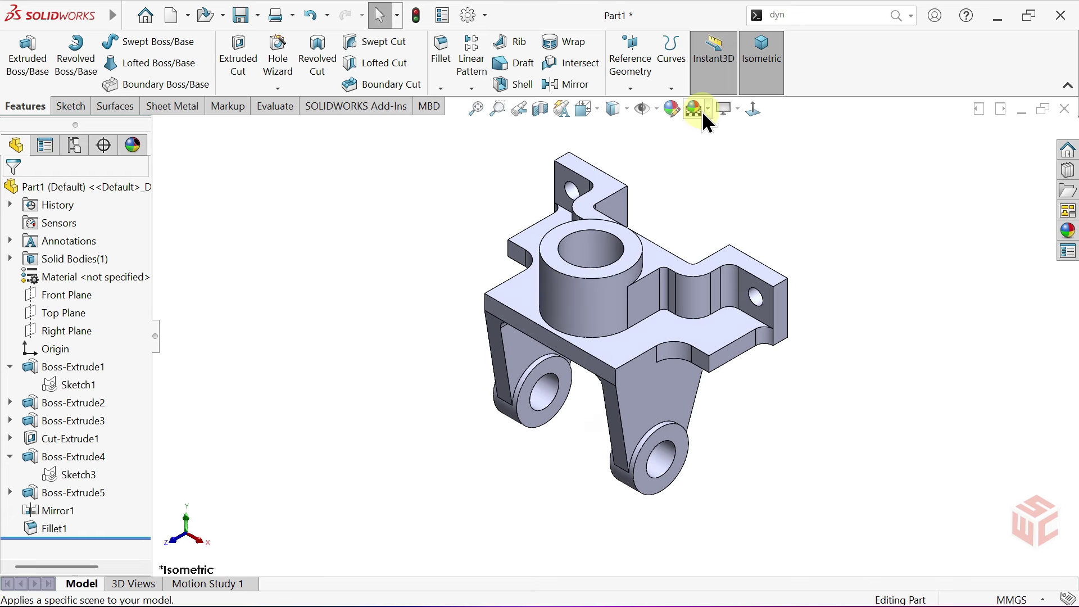
left_click(734, 108)
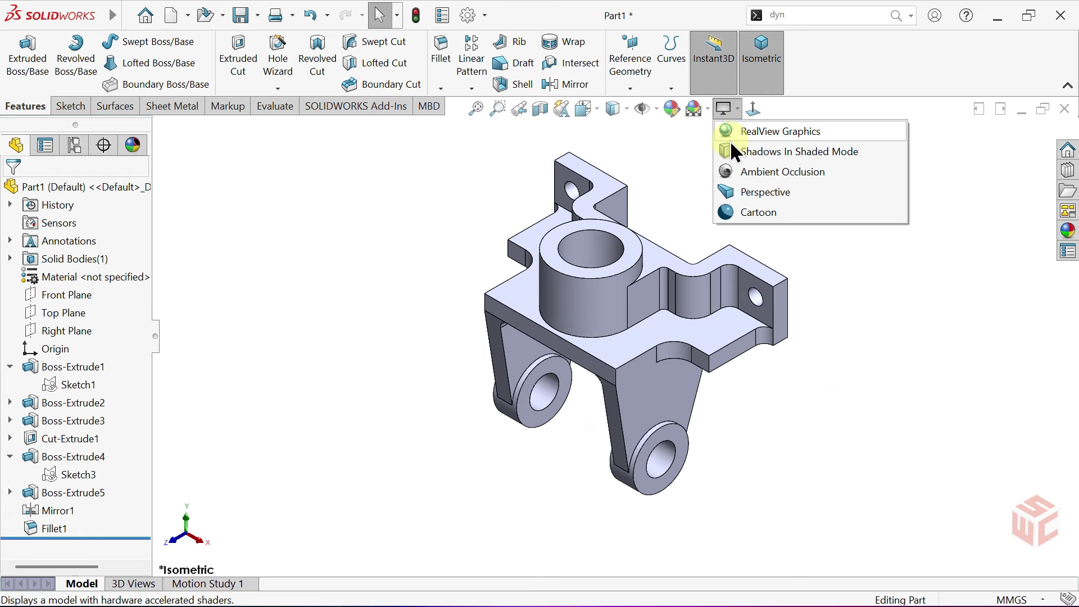
left_click(727, 132)
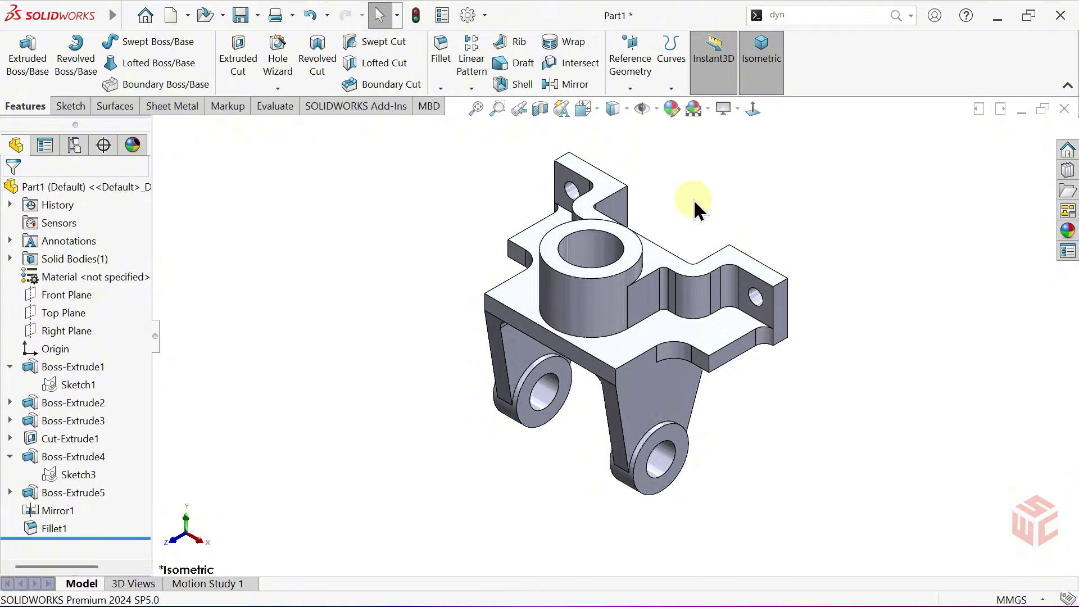
Step: Apply the Backdrop - Studio Room 2 scene from the basic scenes
left_click(1070, 232)
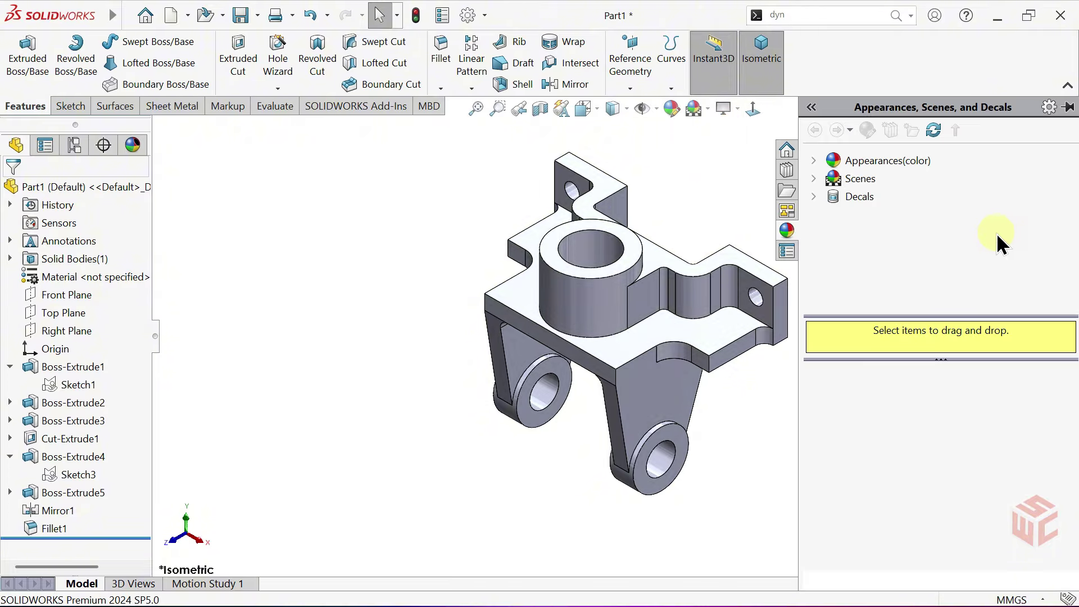
left_click(814, 178)
left_click(891, 196)
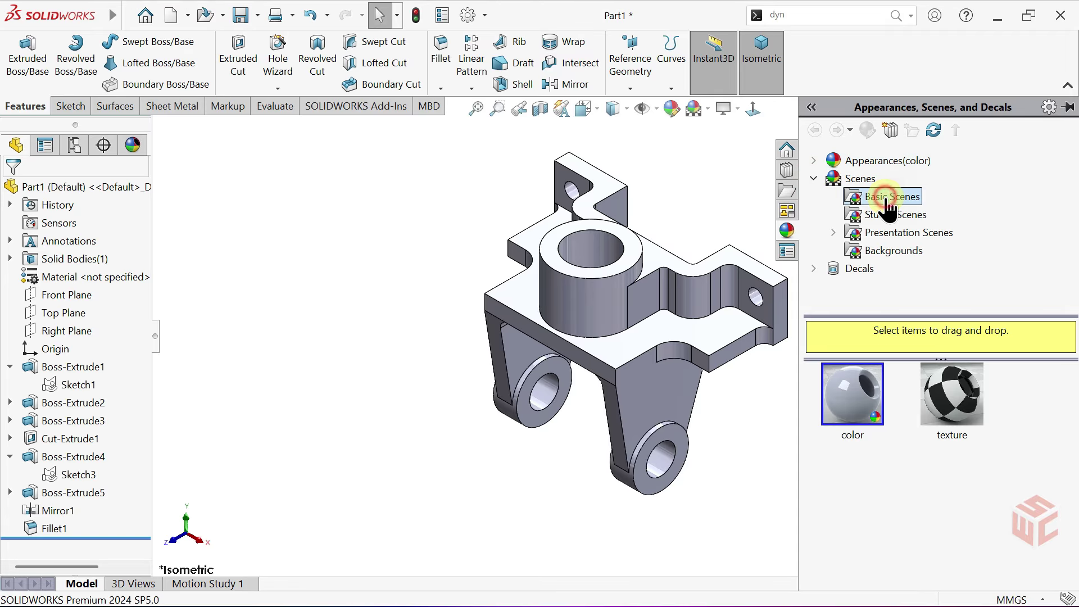
scroll(899, 399, "down", 10)
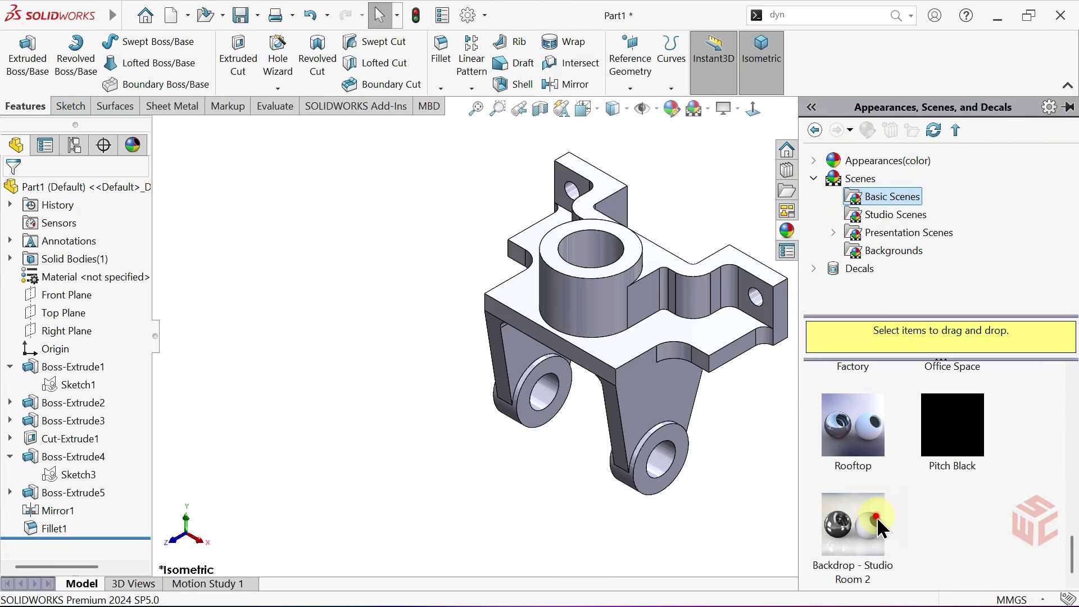
double_click(878, 522)
left_click(371, 244)
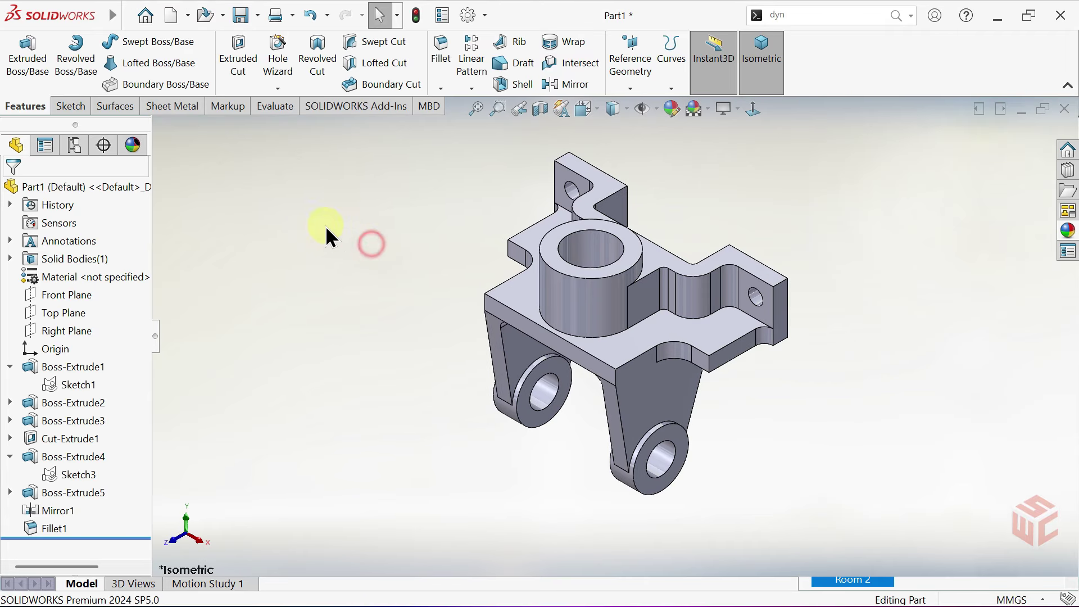
Step: Edit the scene to use a plain color background instead of an image, with Keep background enabled
left_click(135, 144)
left_click(60, 172)
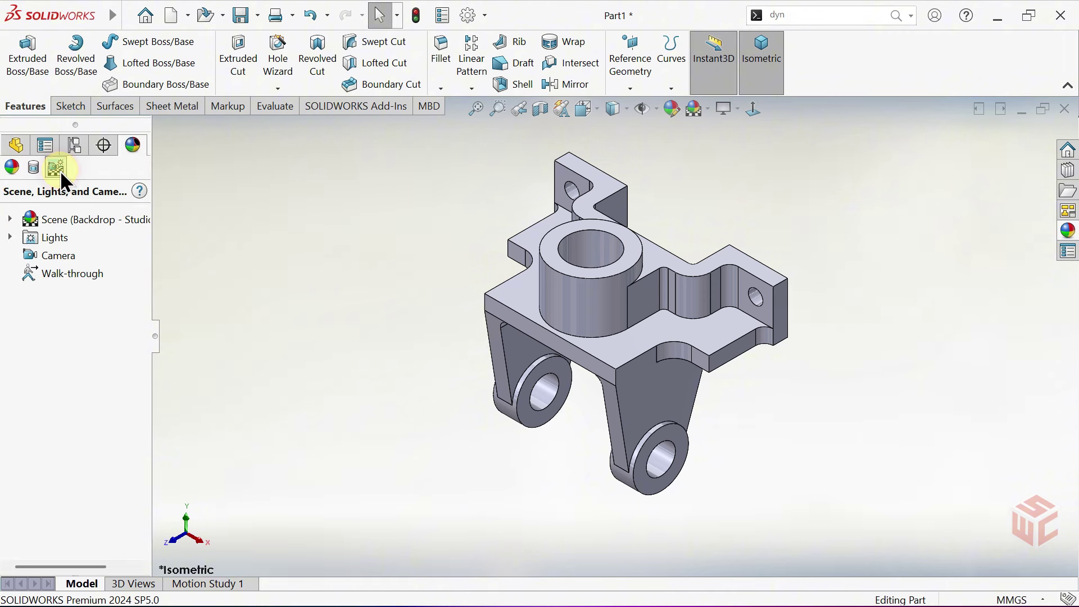
double_click(60, 217)
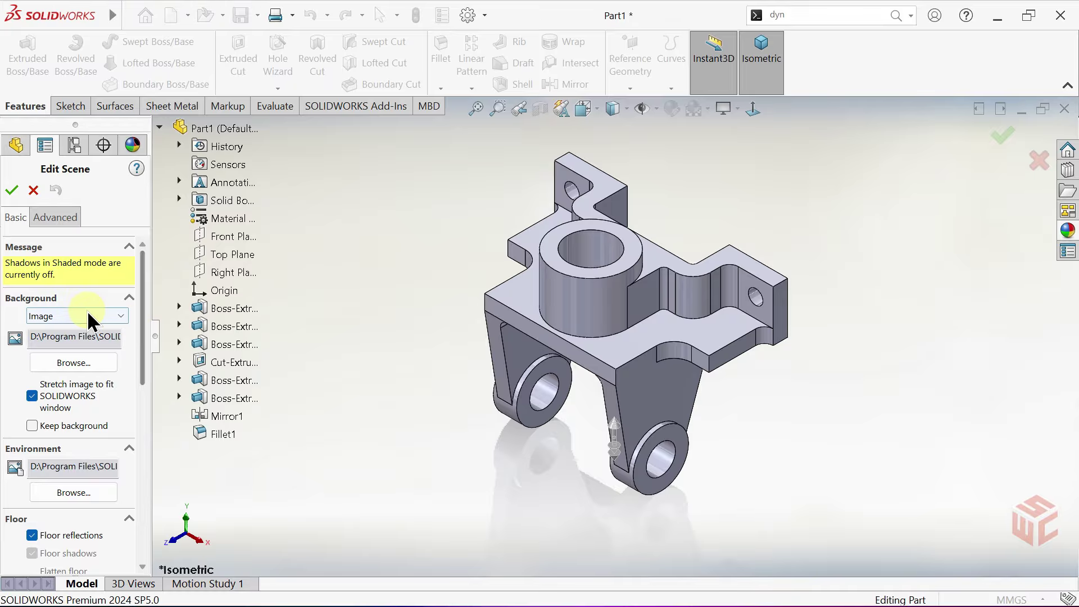
left_click(88, 318)
left_click(75, 342)
left_click(63, 359)
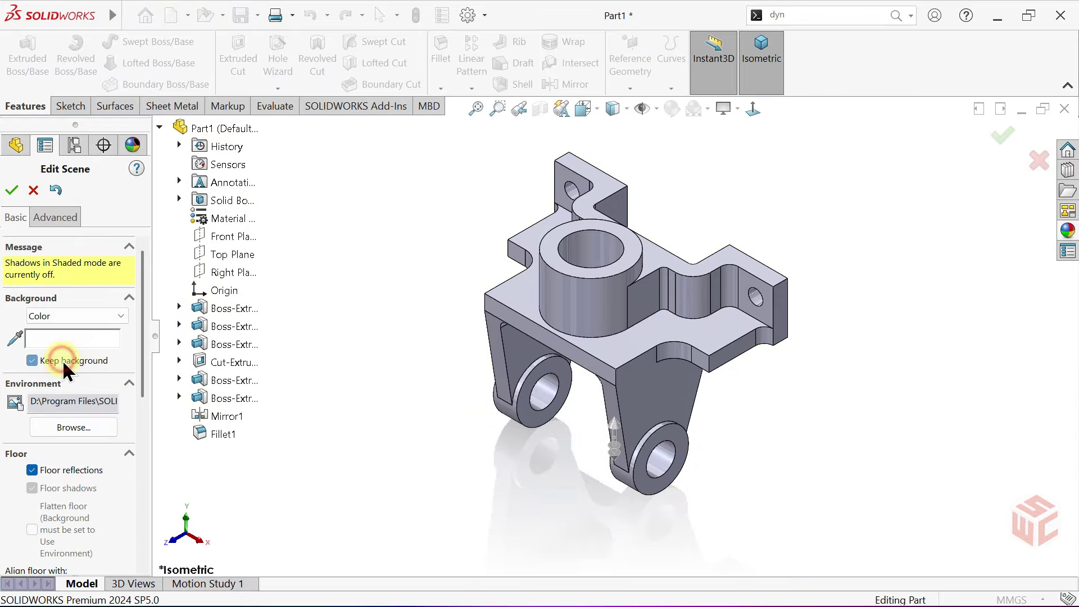
Step: Set the scene's environment rotation to 46.8 degrees, accept the scene, and rebuild the part
left_click(57, 219)
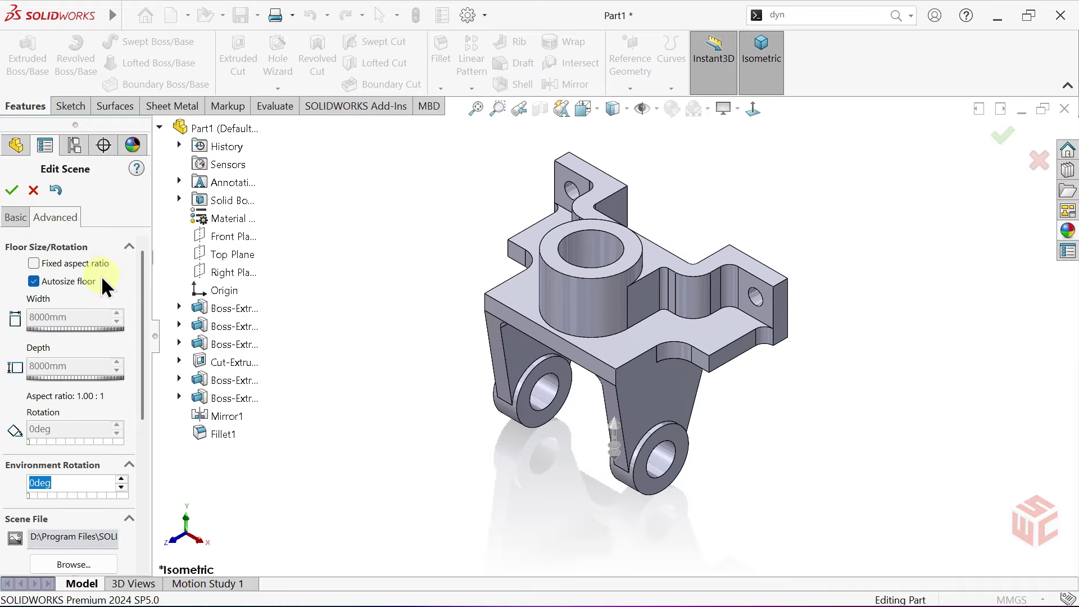
left_click_drag(144, 313, 149, 338)
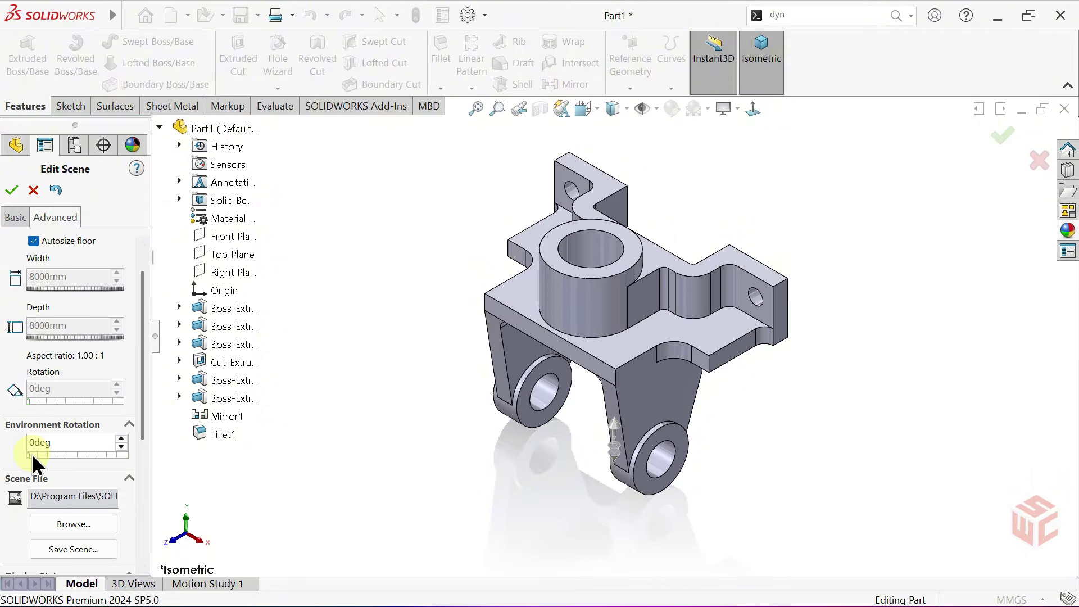
left_click_drag(28, 455, 38, 453)
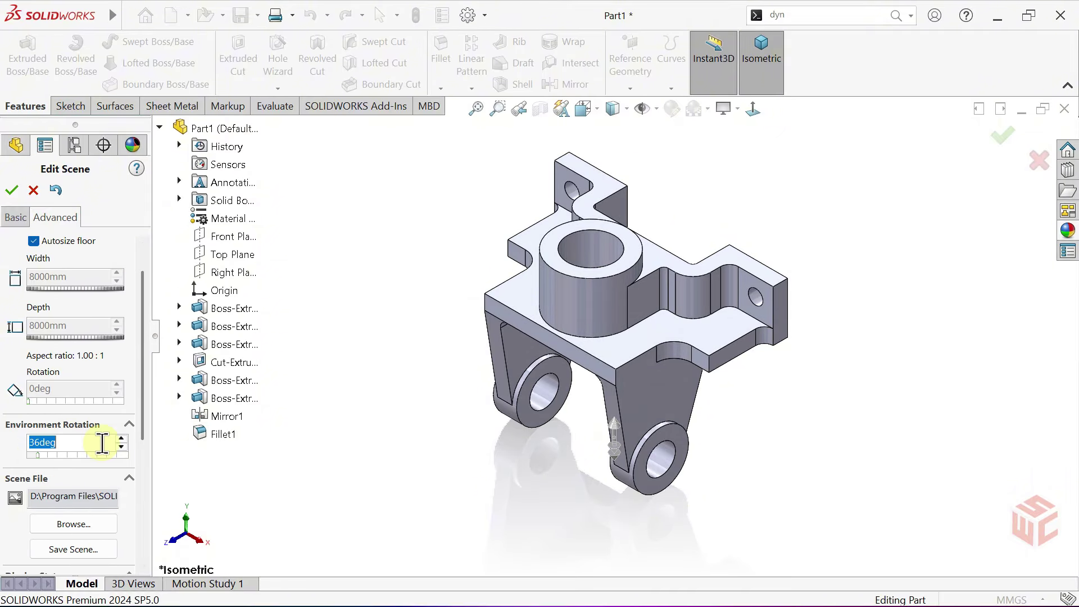
left_click(121, 439)
left_click(121, 439)
left_click(121, 439)
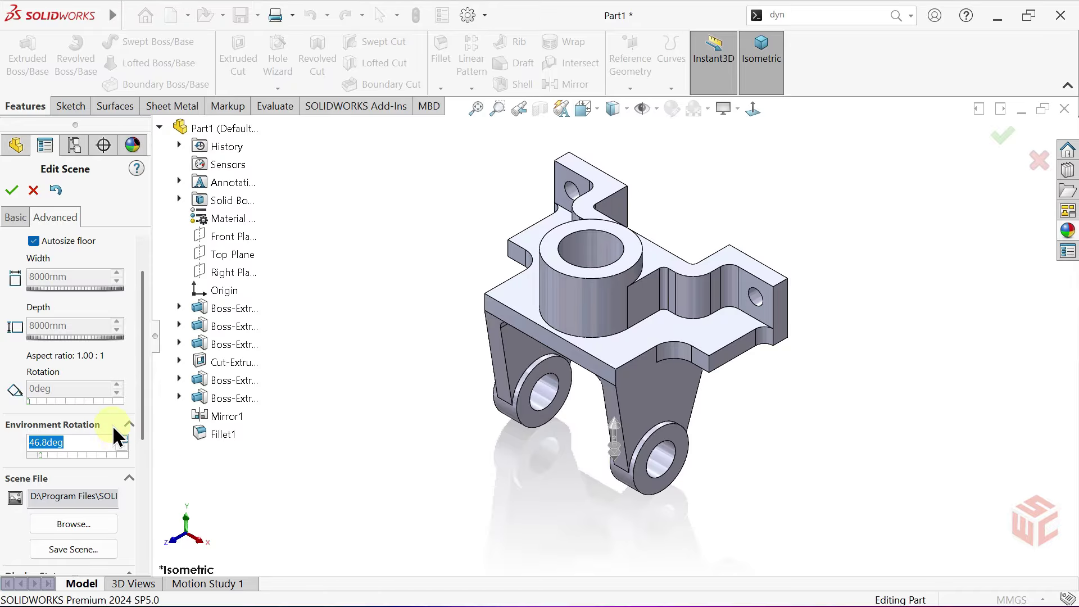
left_click(15, 190)
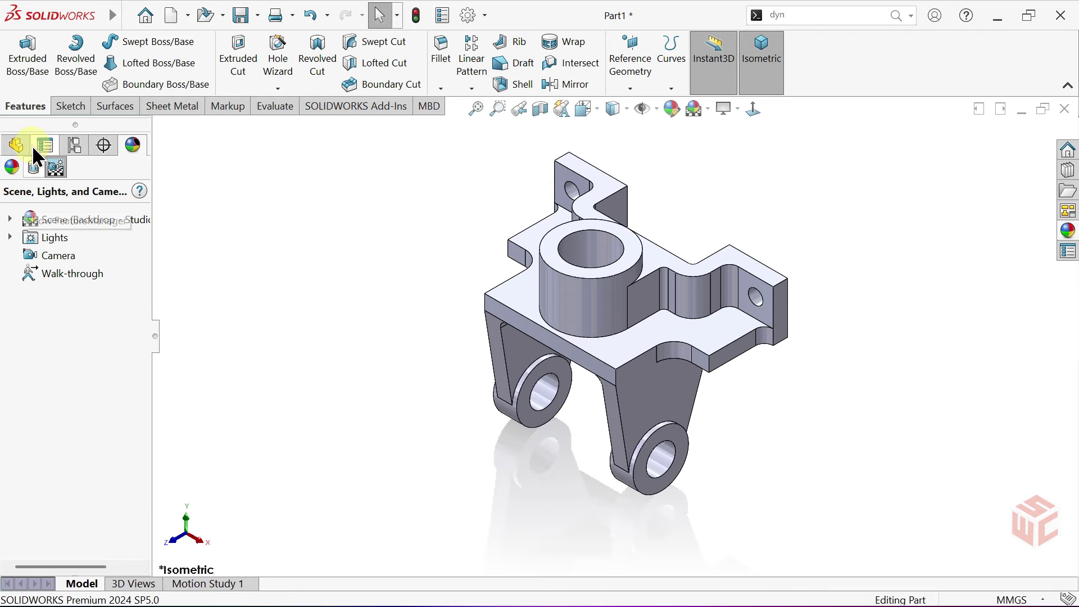
left_click(17, 142)
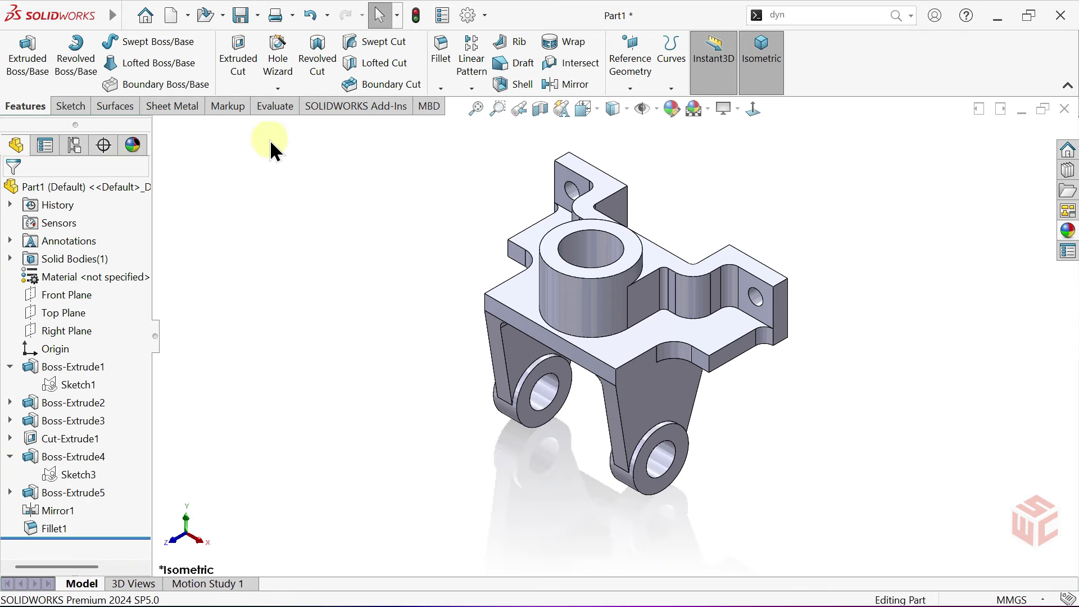
left_click(413, 18)
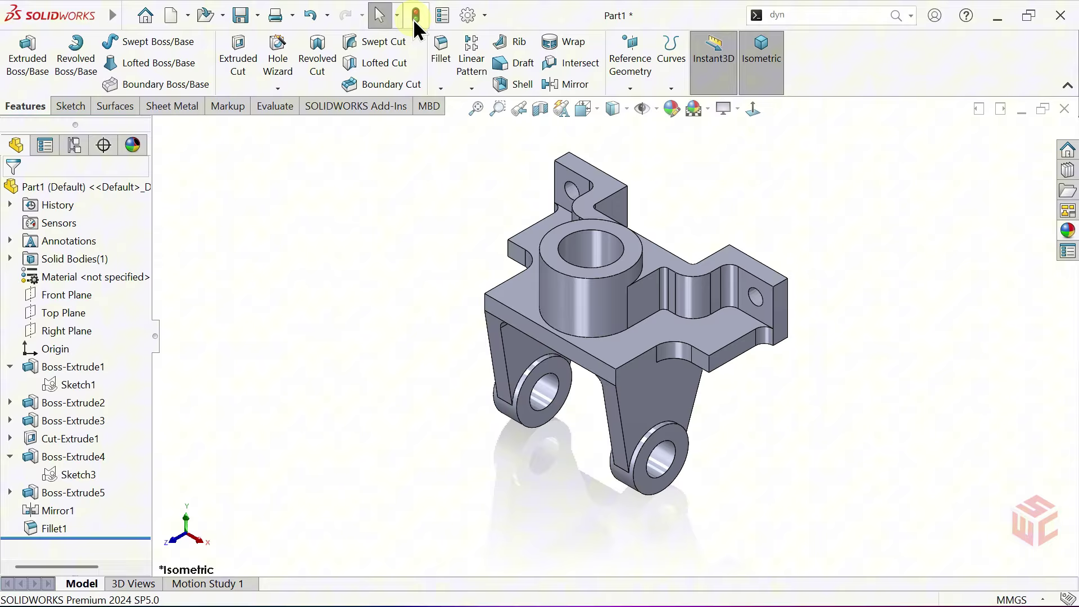
Step: Apply the polished aluminum appearance to the bracket
left_click(1056, 230)
left_click(813, 178)
left_click(813, 160)
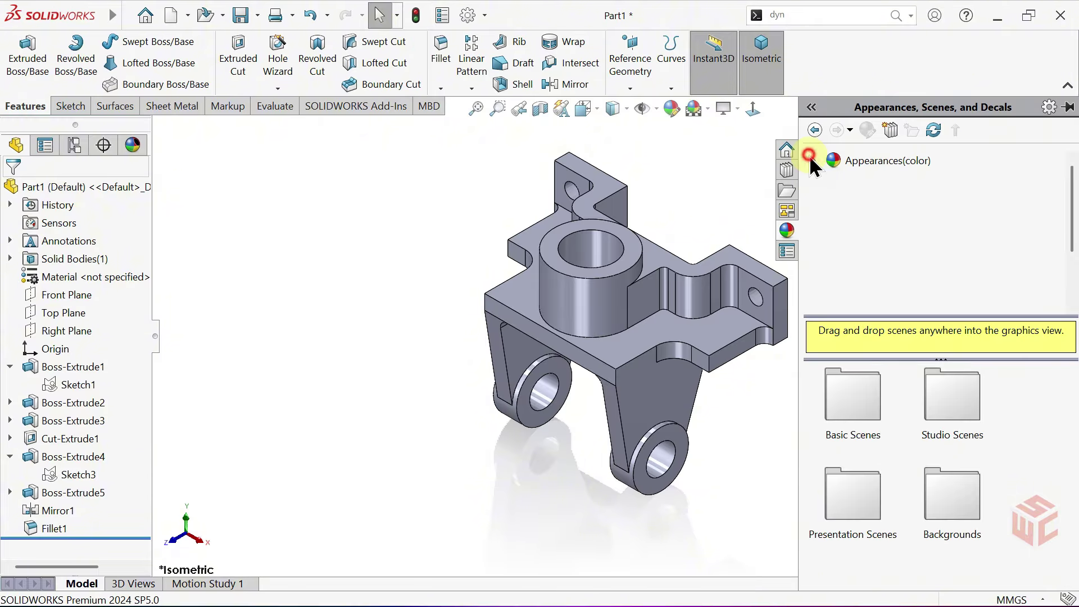
left_click(838, 196)
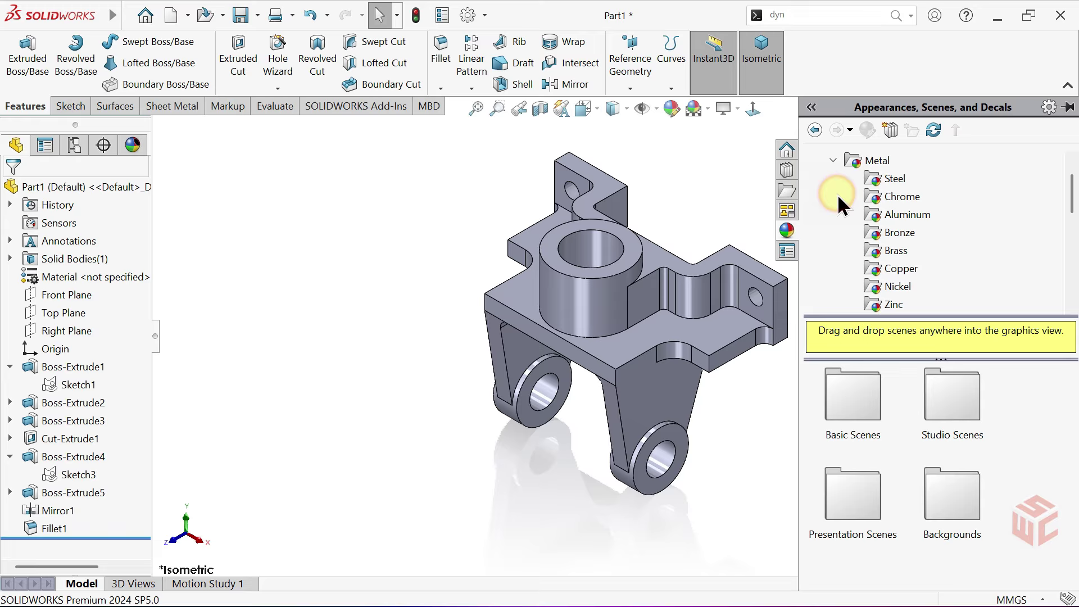
left_click(879, 178)
left_click(906, 212)
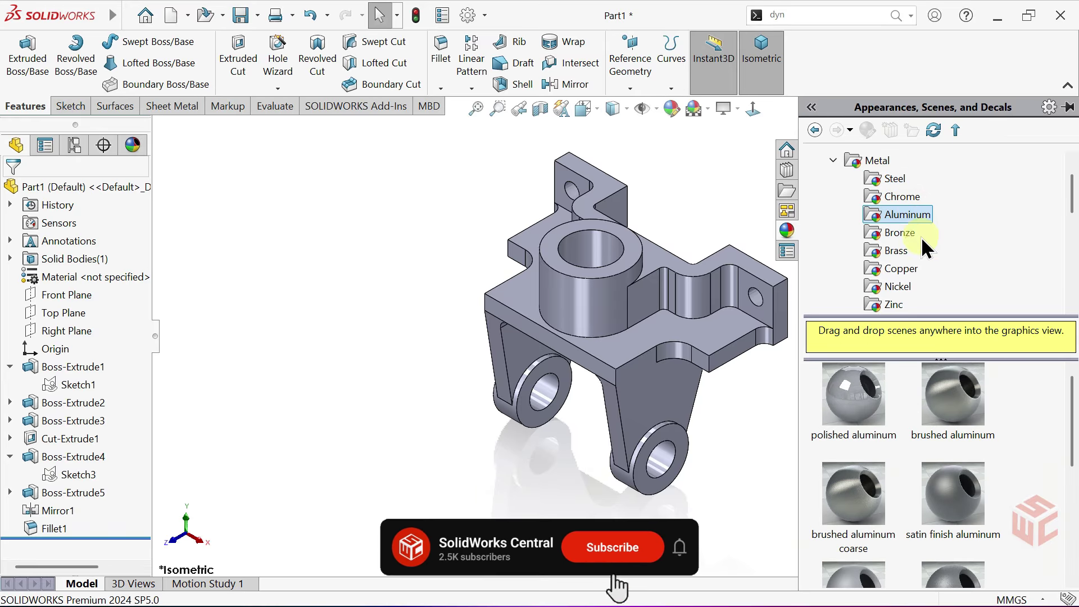
double_click(873, 386)
Step: Turn on shadows in shaded mode and ambient occlusion with the bracket in isometric view
middle_click_drag(767, 393, 807, 366)
key("ctrl+7")
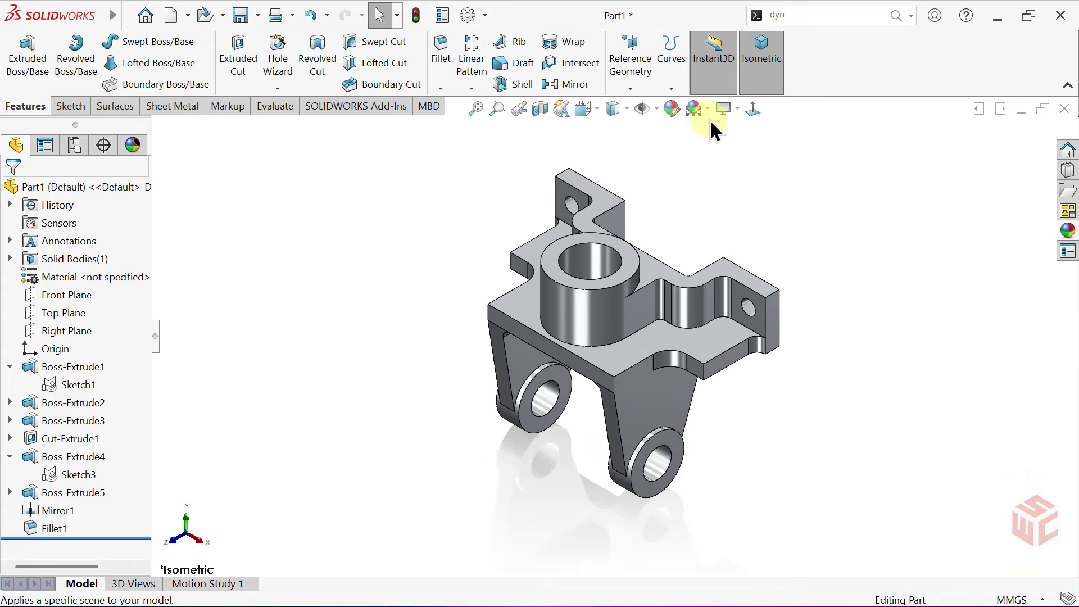
left_click(707, 109)
left_click(726, 148)
left_click(724, 109)
left_click(726, 169)
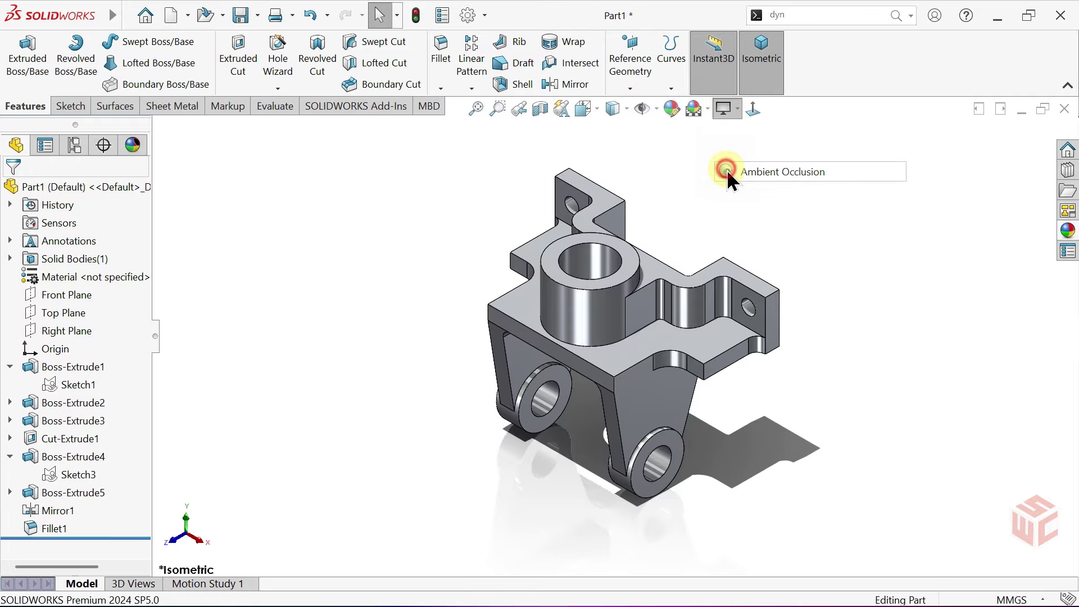
middle_click_drag(726, 169, 722, 192)
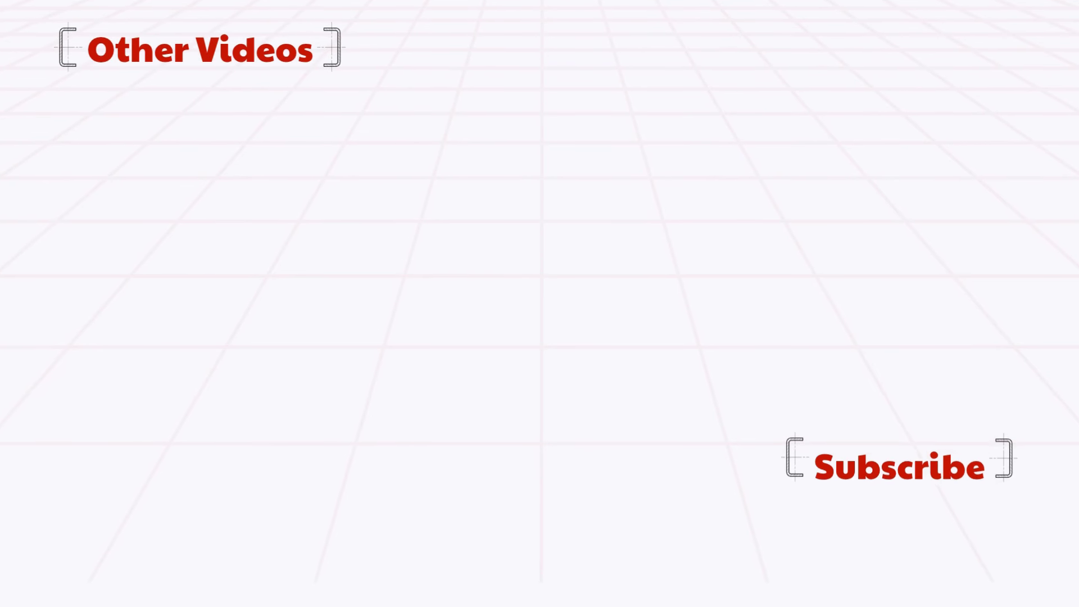